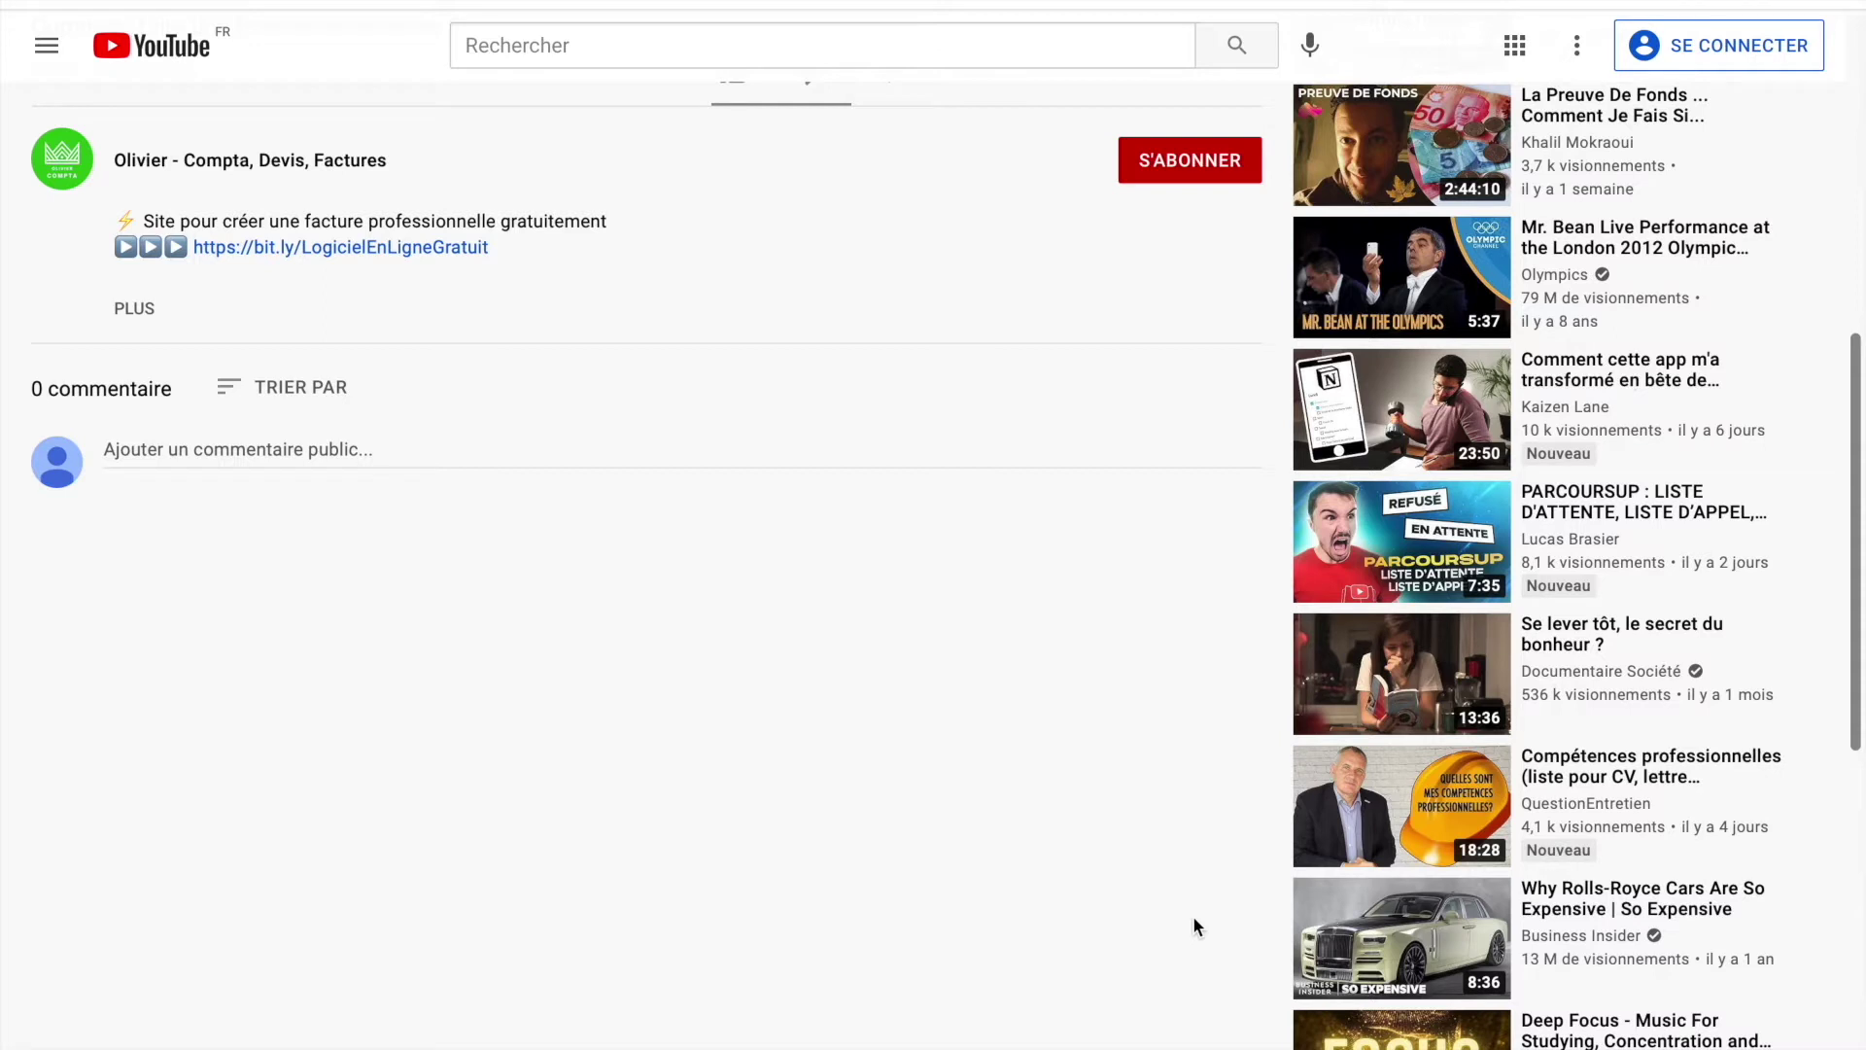
Open the Sinao site from the video description's bit.ly link and begin free sign-up.
{"action": "left_click", "coordinate": [428, 250]}
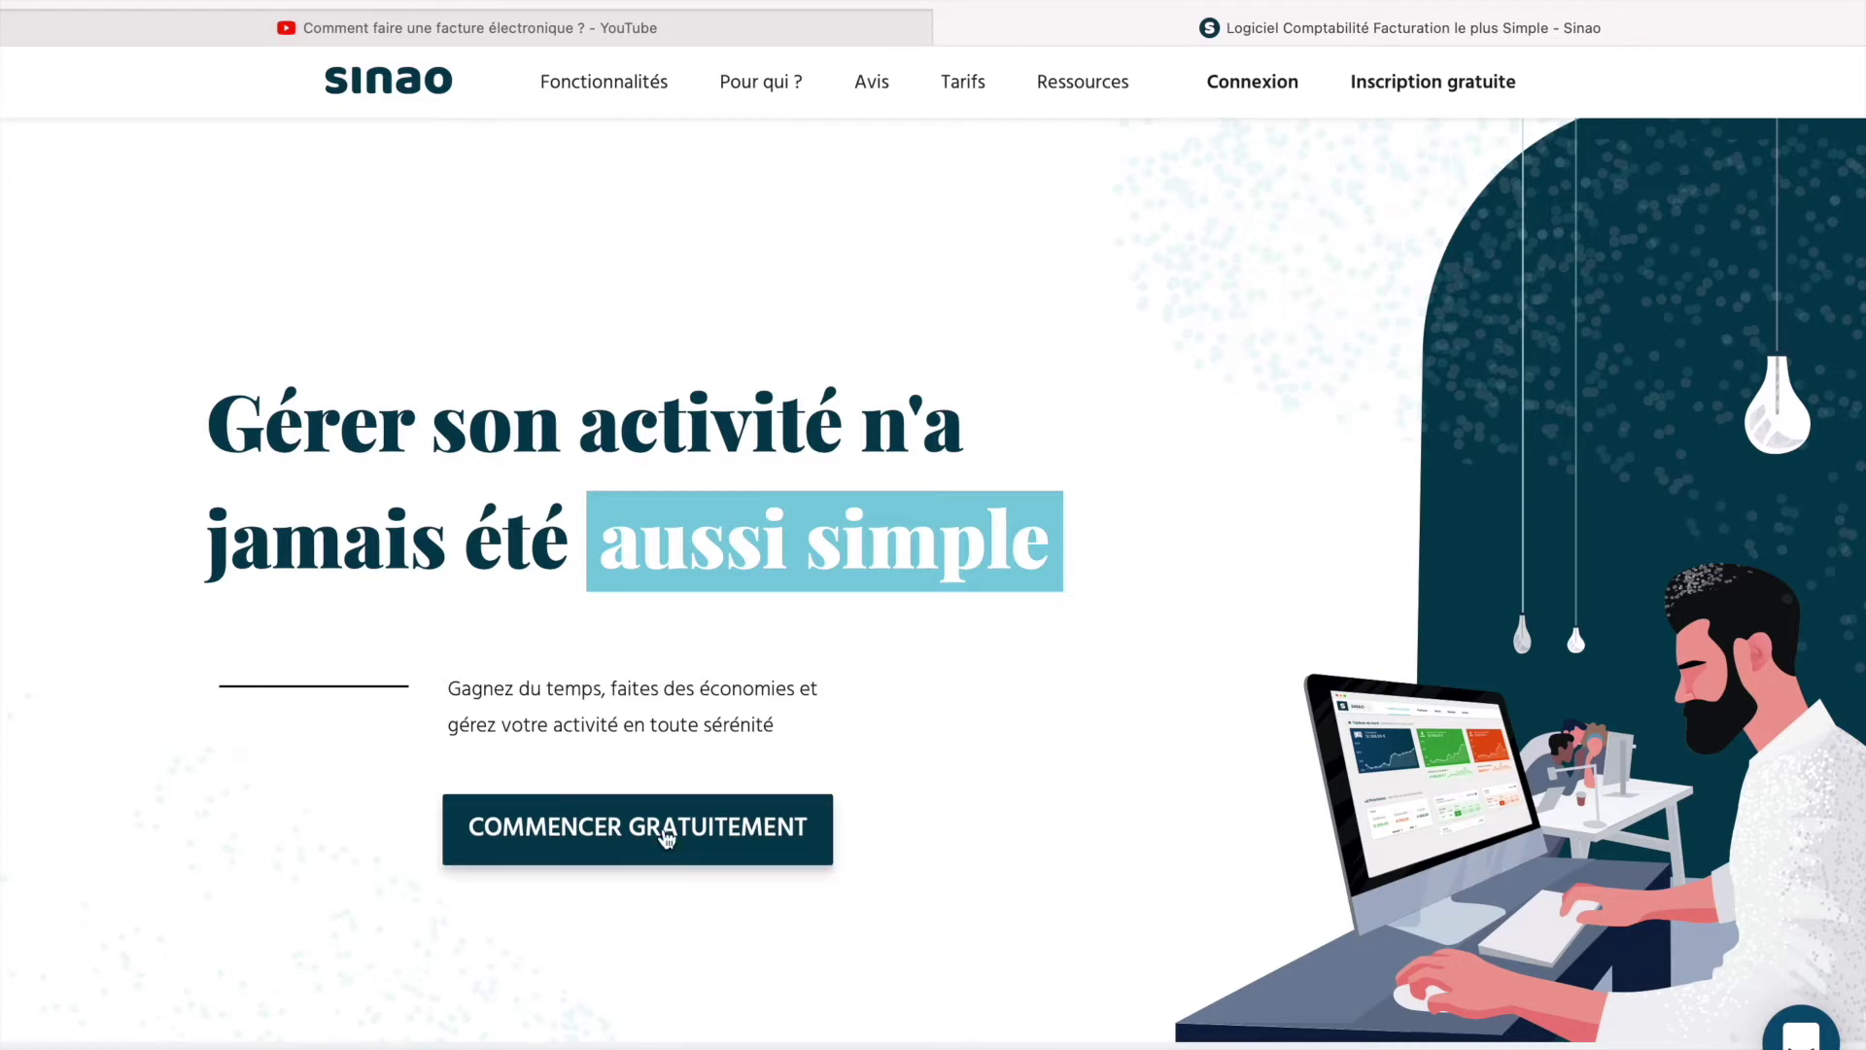
{"action": "left_click", "coordinate": [696, 860]}
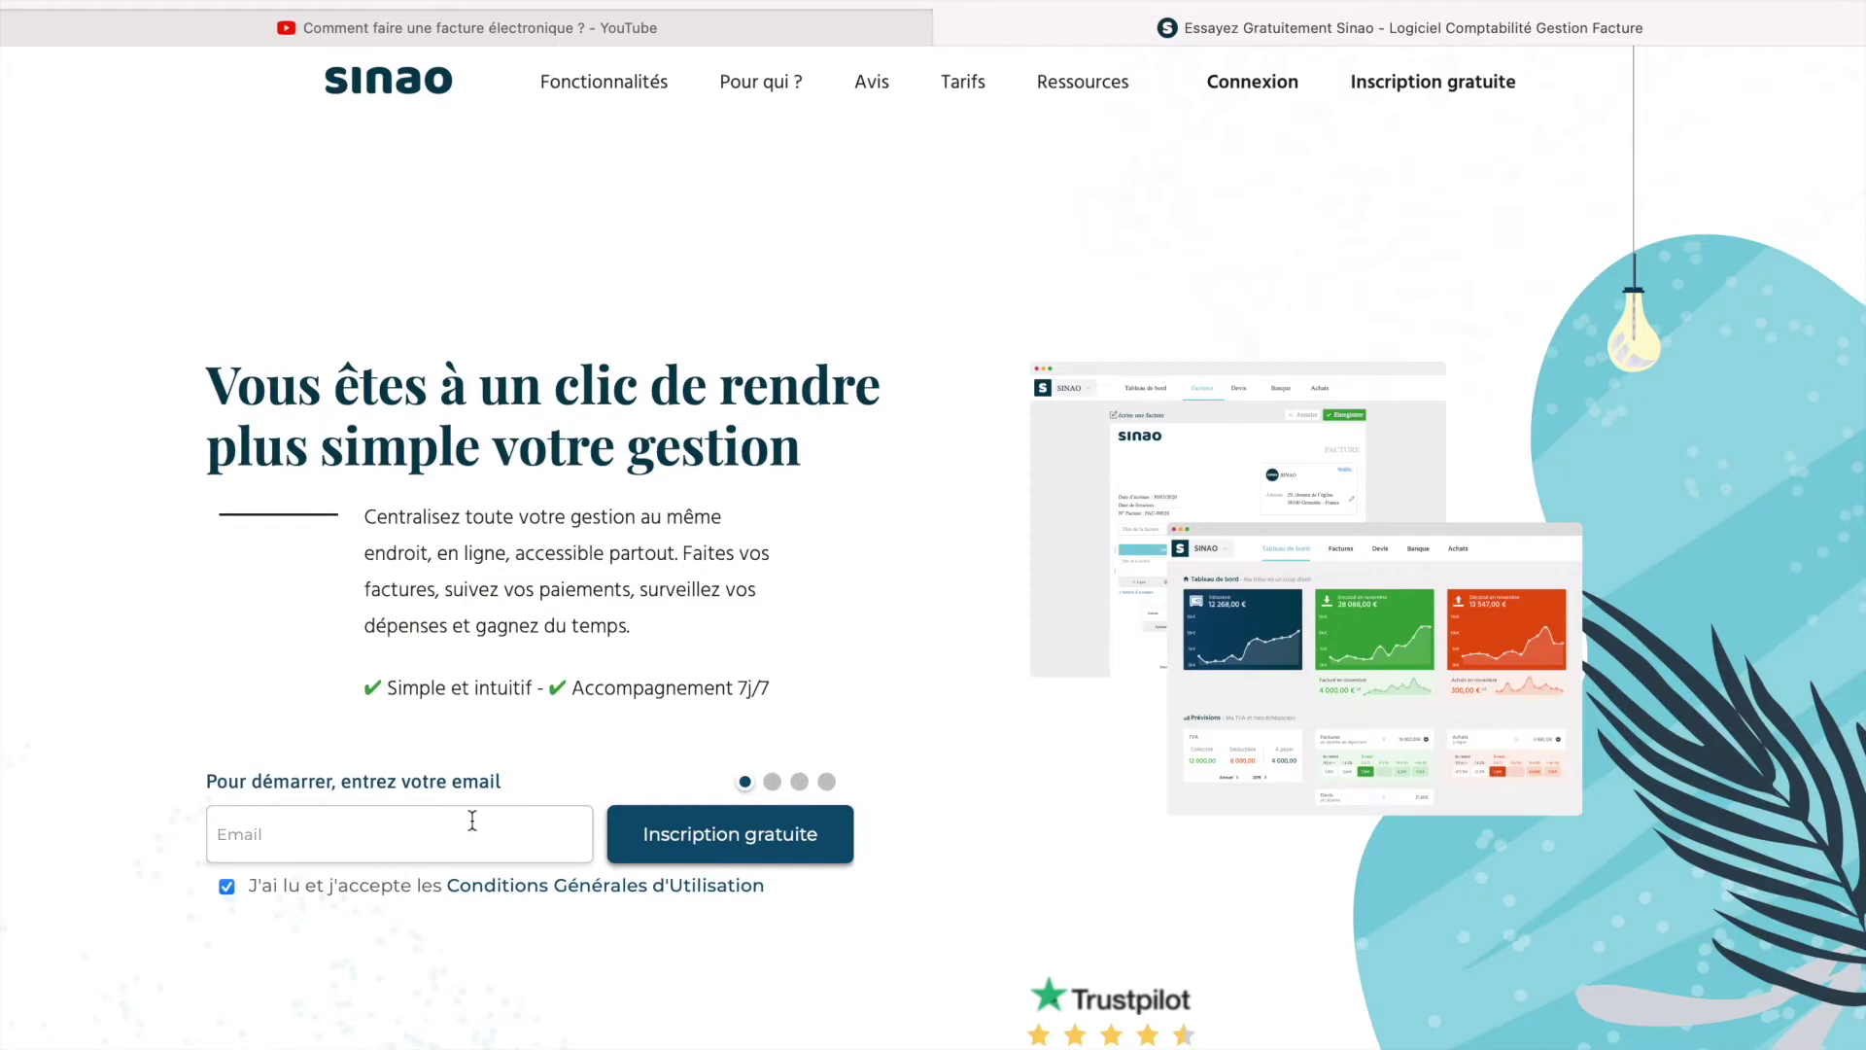
Register with the sign-up e-mail address and set the account password.
{"action": "left_click", "coordinate": [471, 819]}
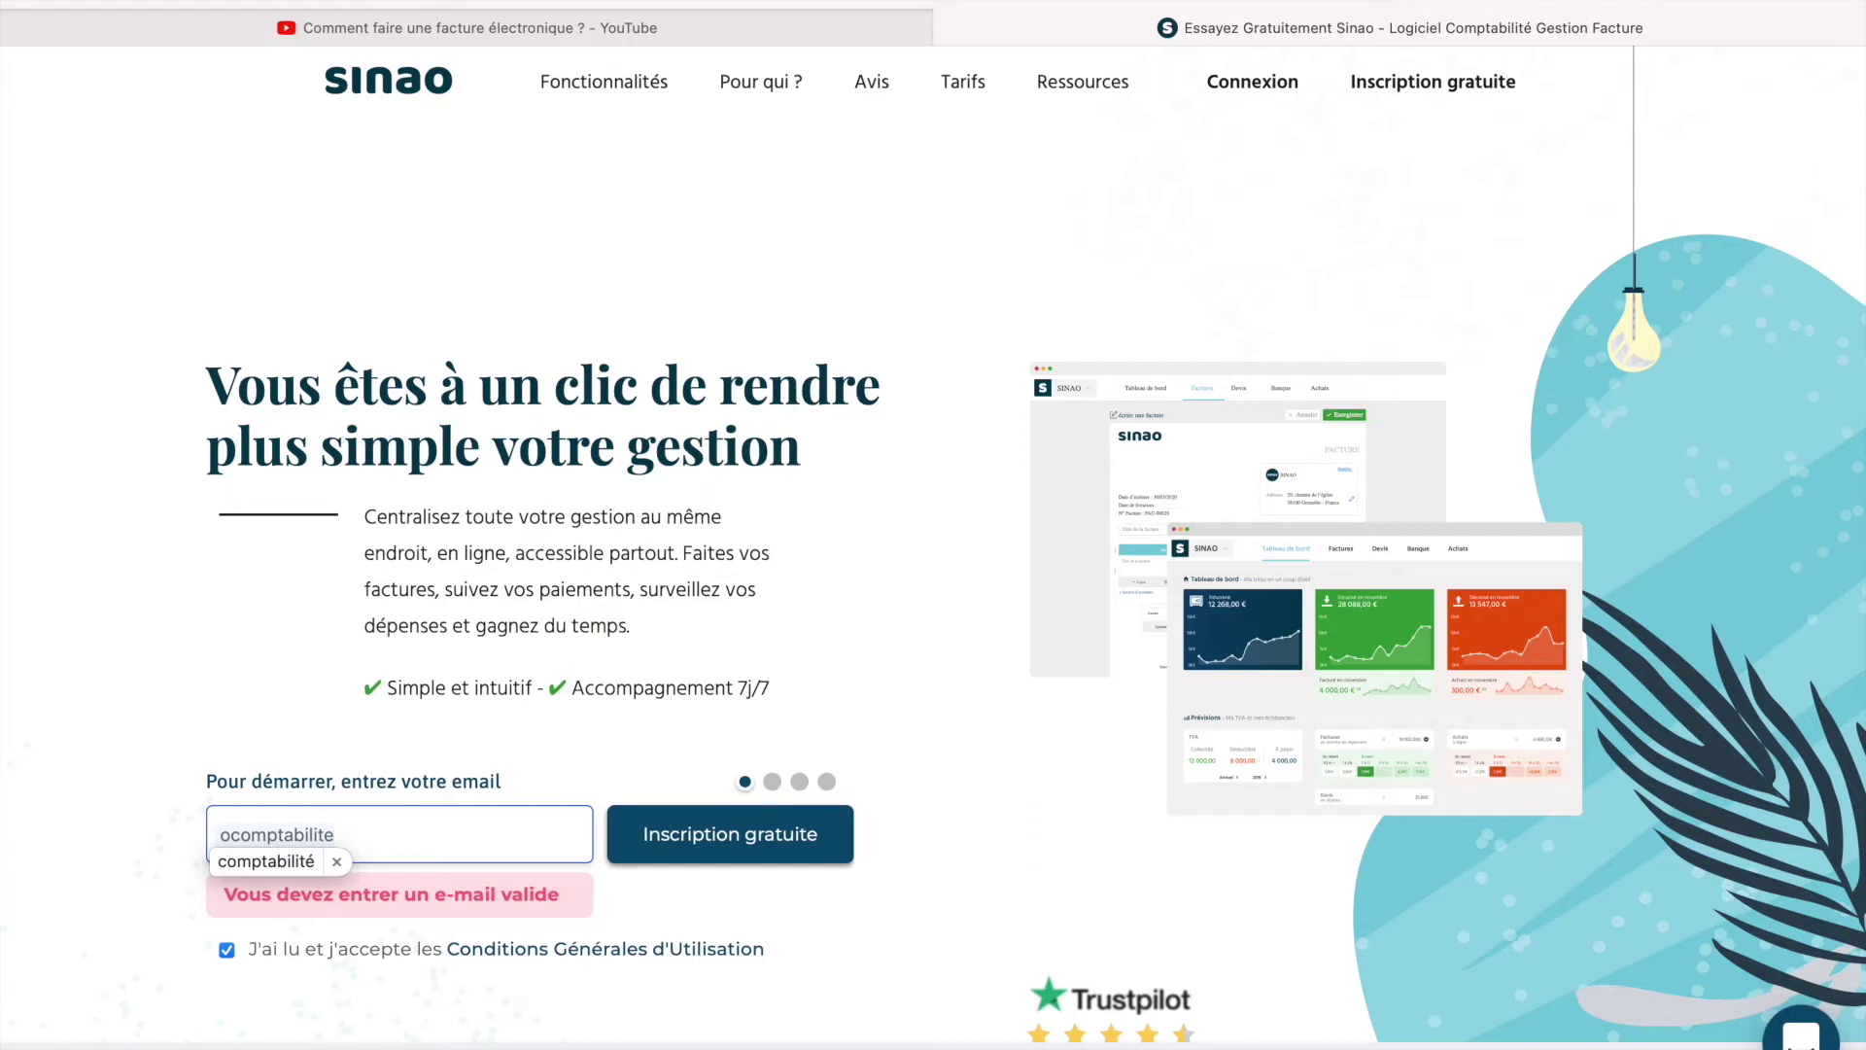
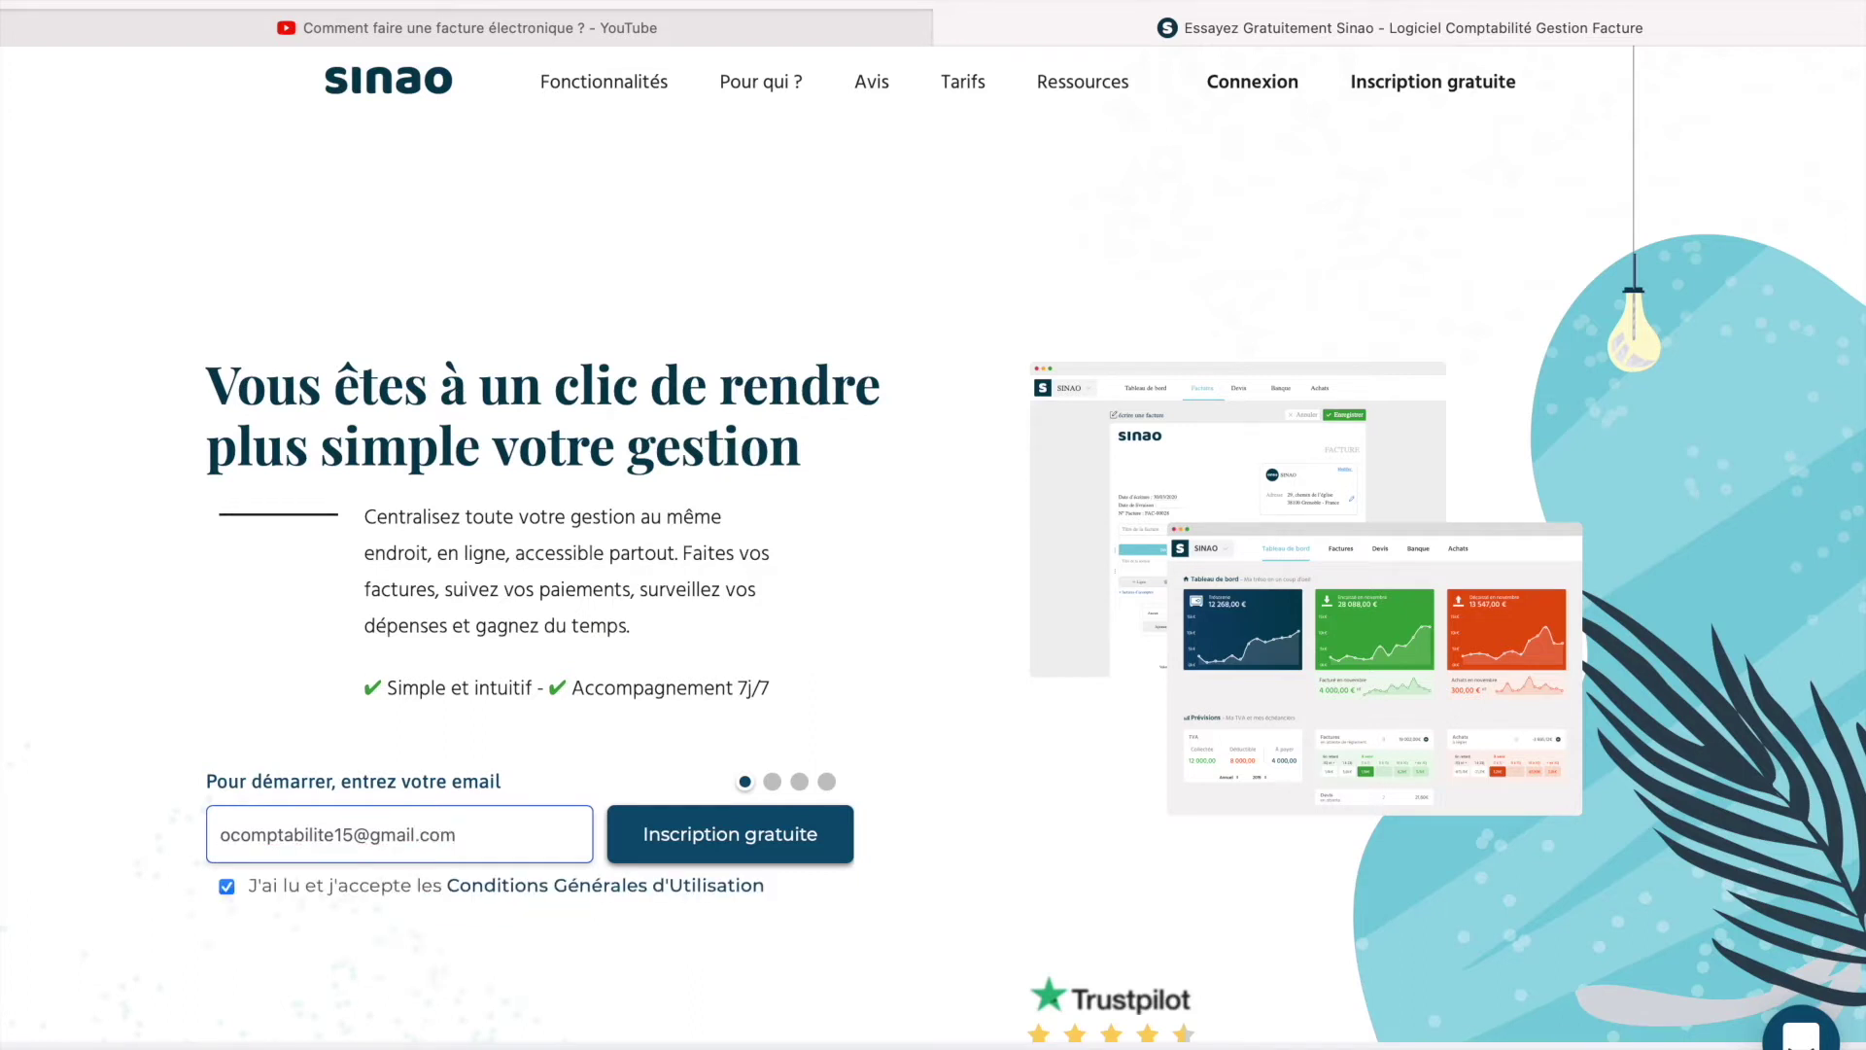
{"action": "left_click", "coordinate": [768, 860]}
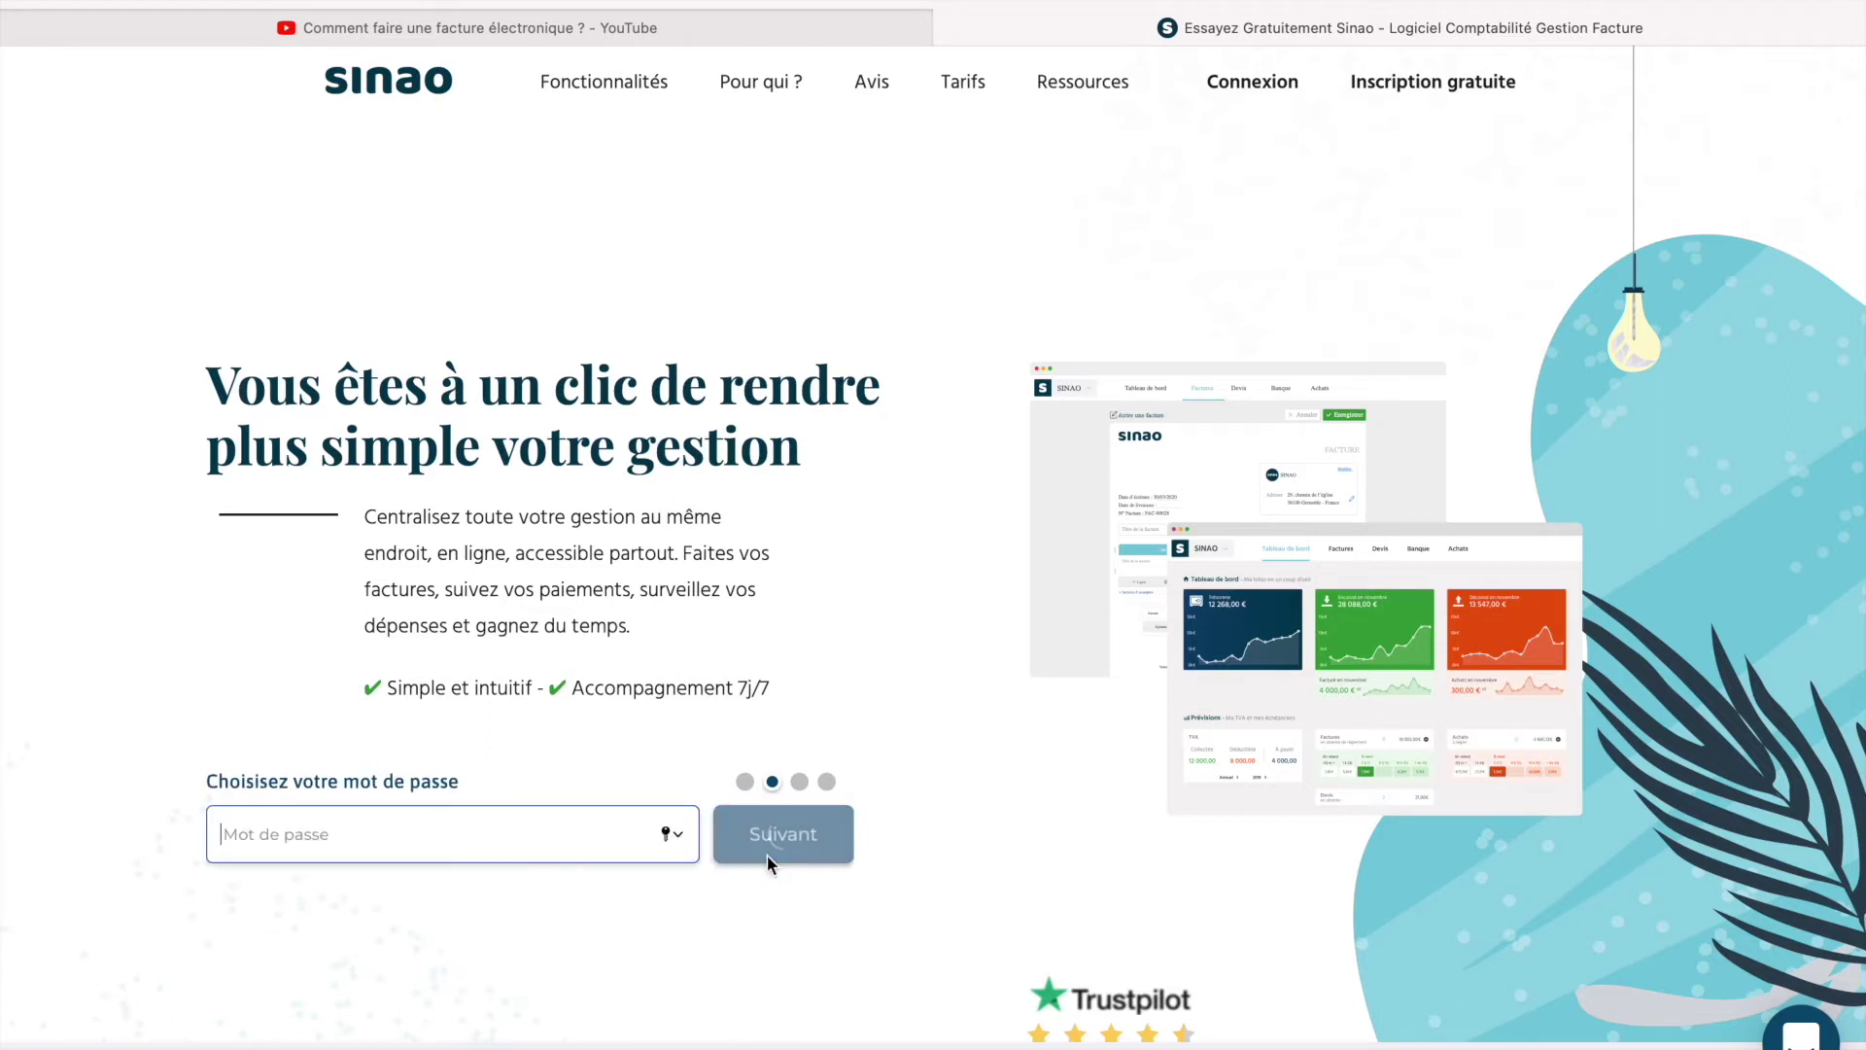
{"action": "type", "text": "******"}
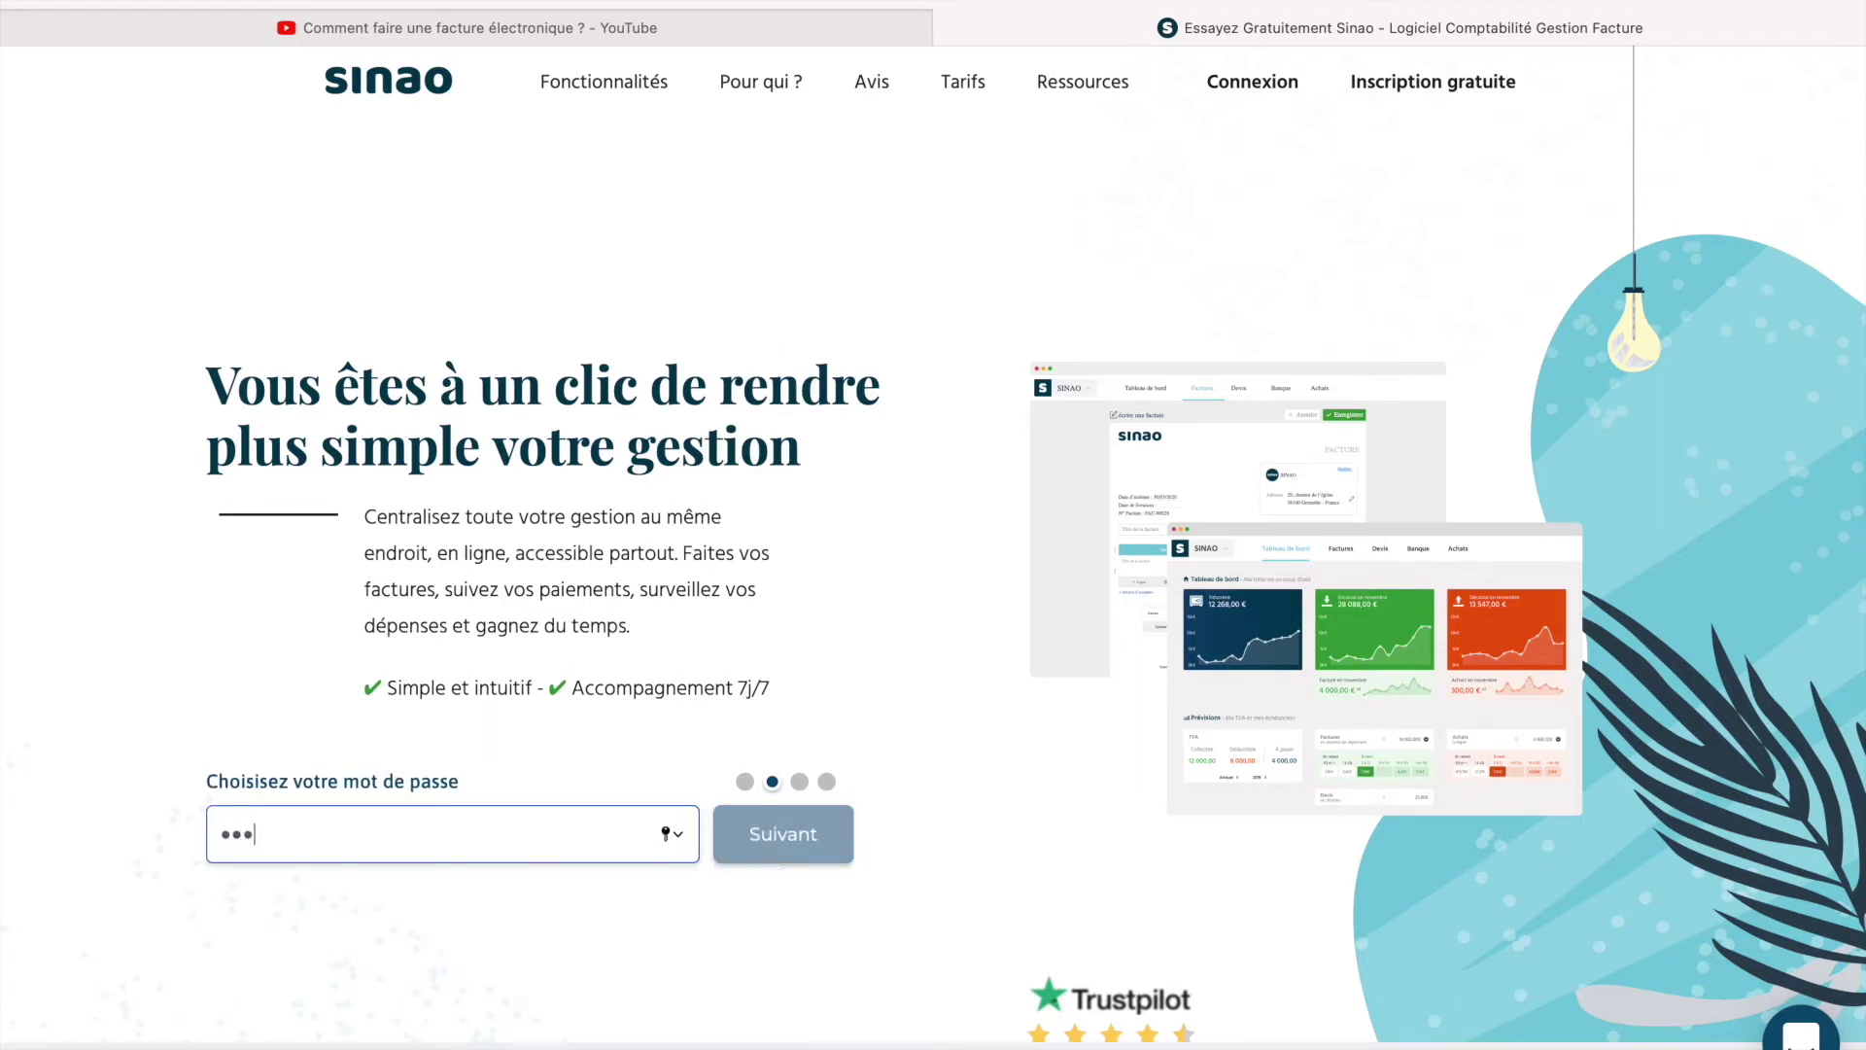
{"action": "type", "text": "**"}
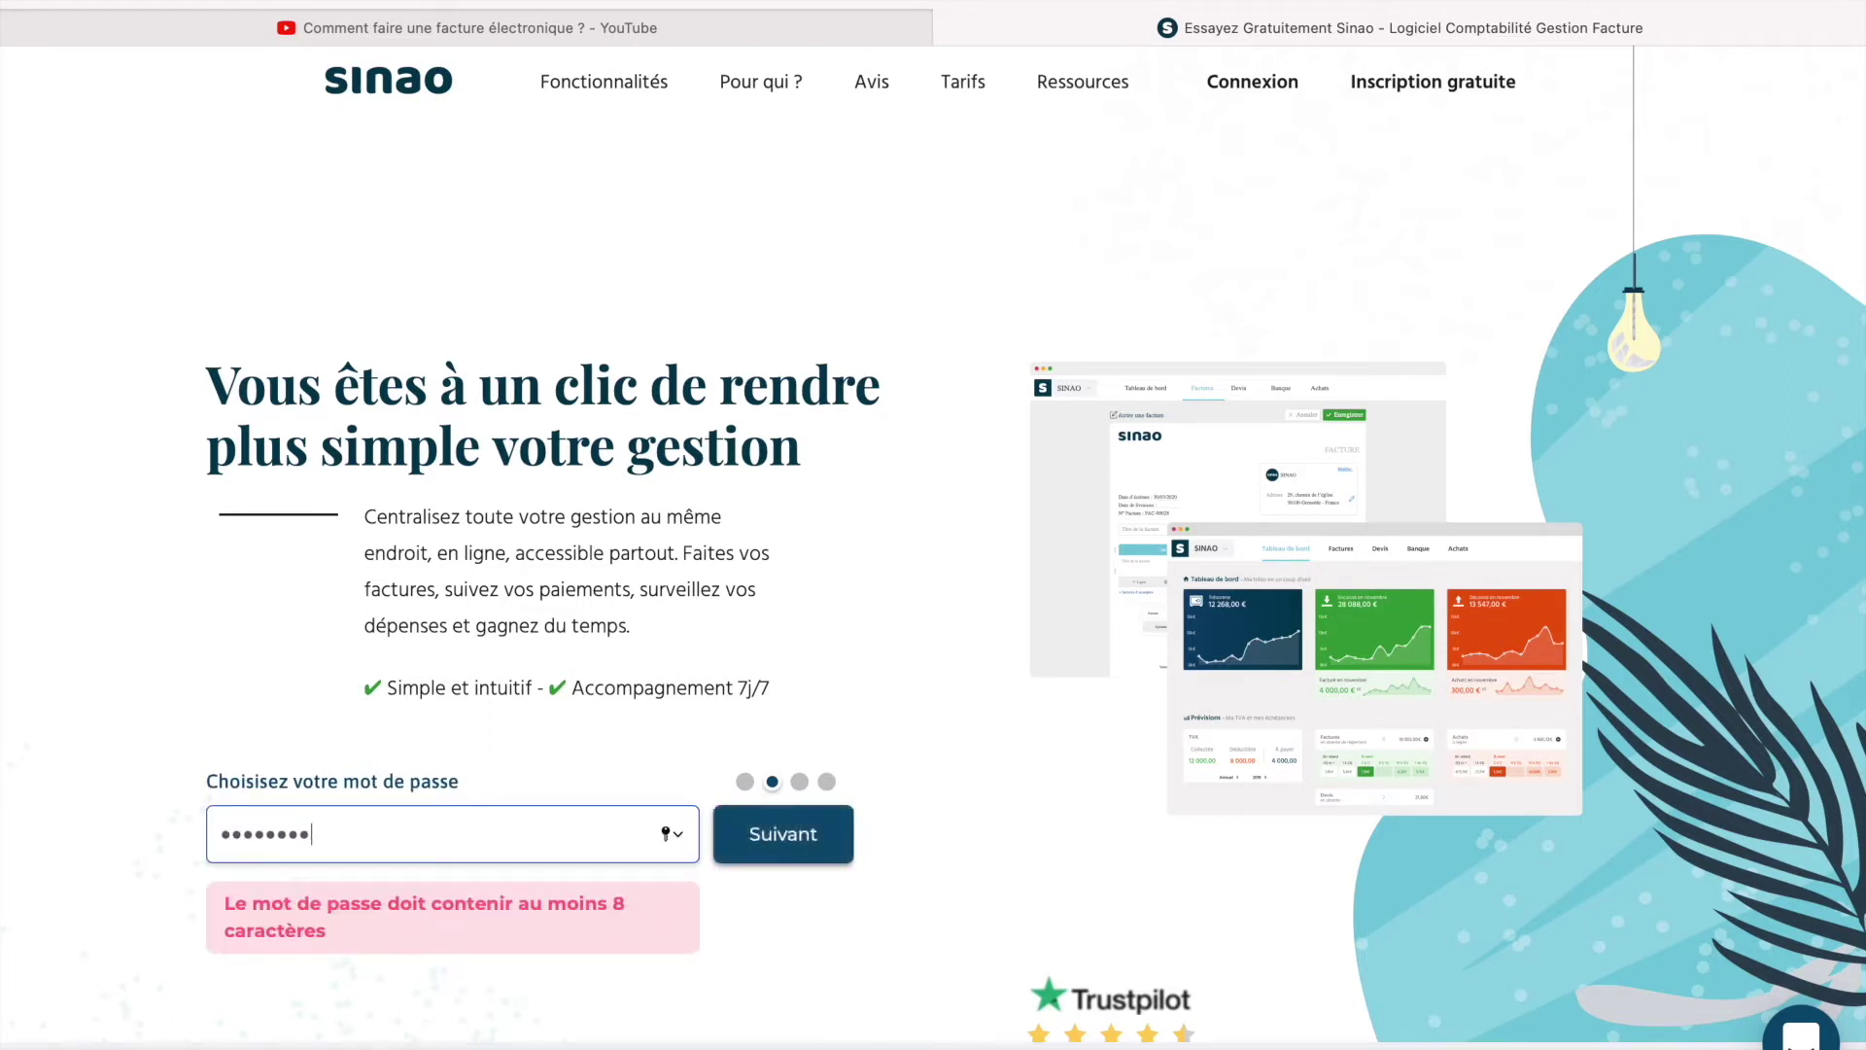
{"action": "key", "text": "Return"}
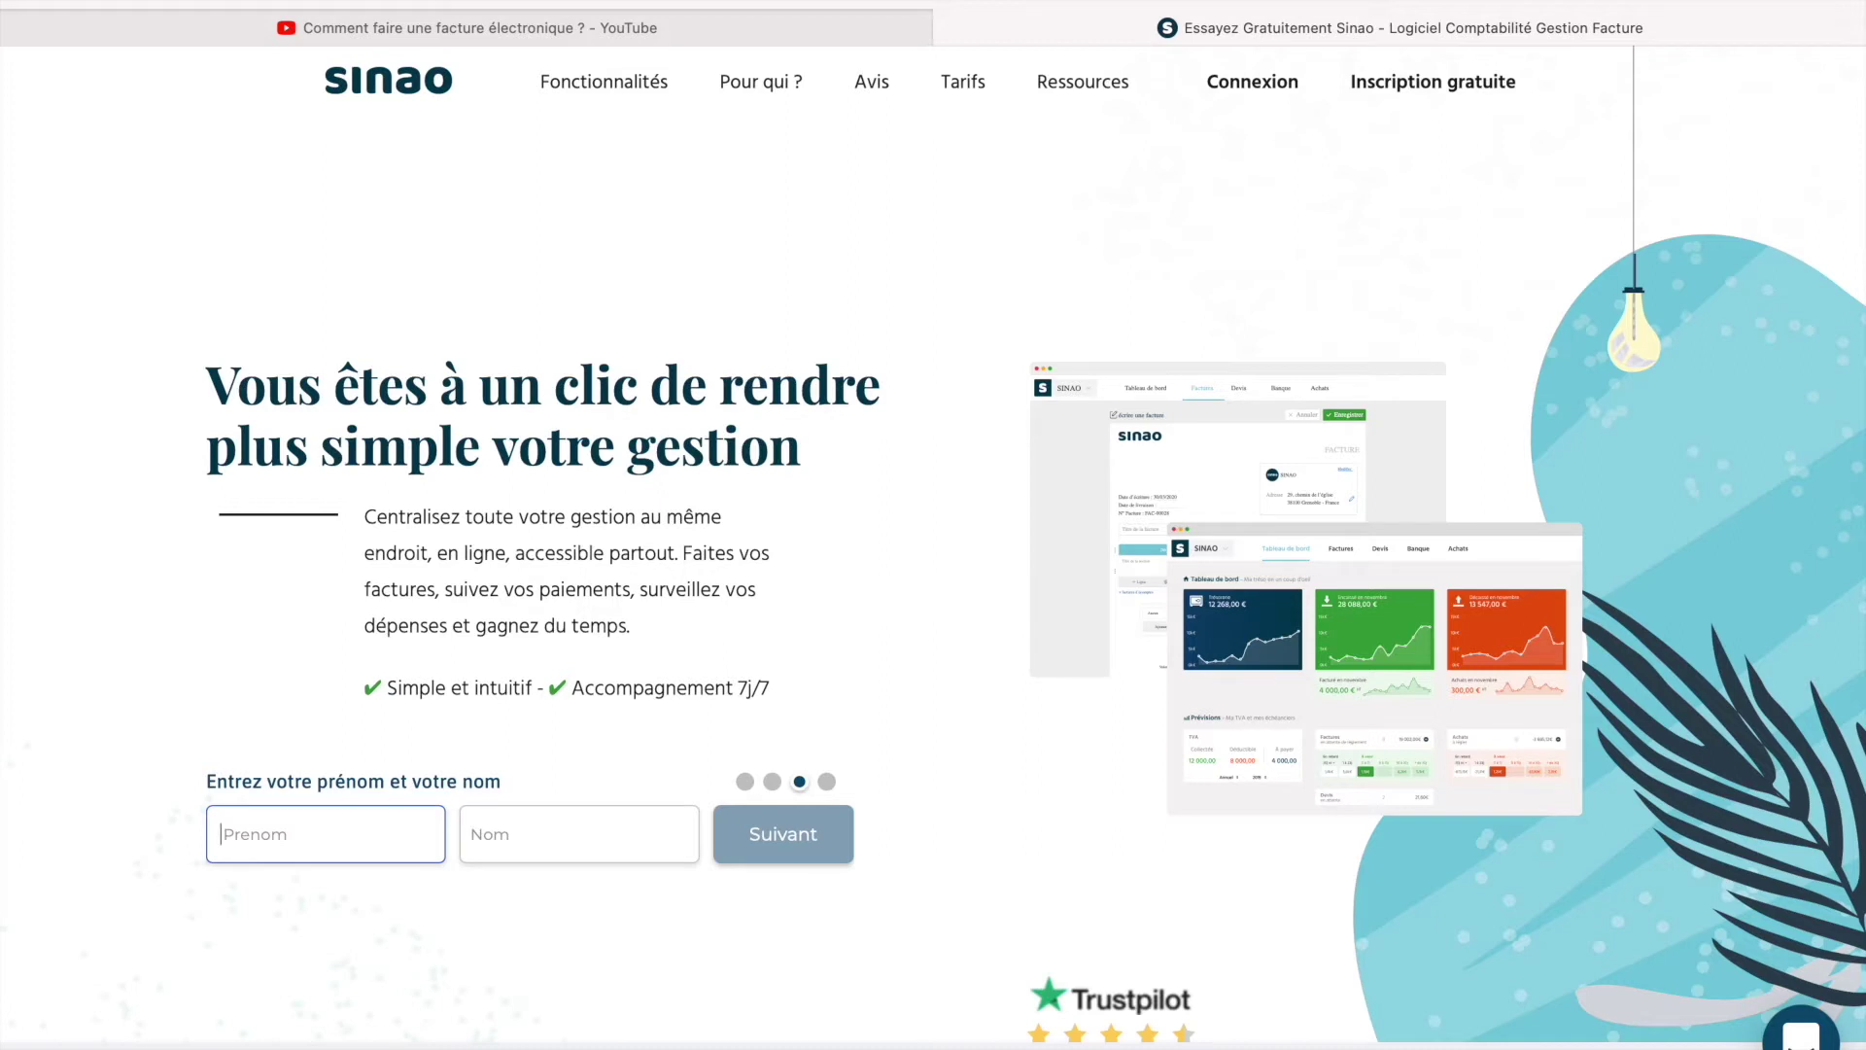
Enter the user's first and last name and the company name, then create the account.
{"action": "type", "text": "Olivier"}
{"action": "left_click", "coordinate": [645, 833]}
{"action": "type", "text": "Comptabilité"}
{"action": "left_click", "coordinate": [771, 857]}
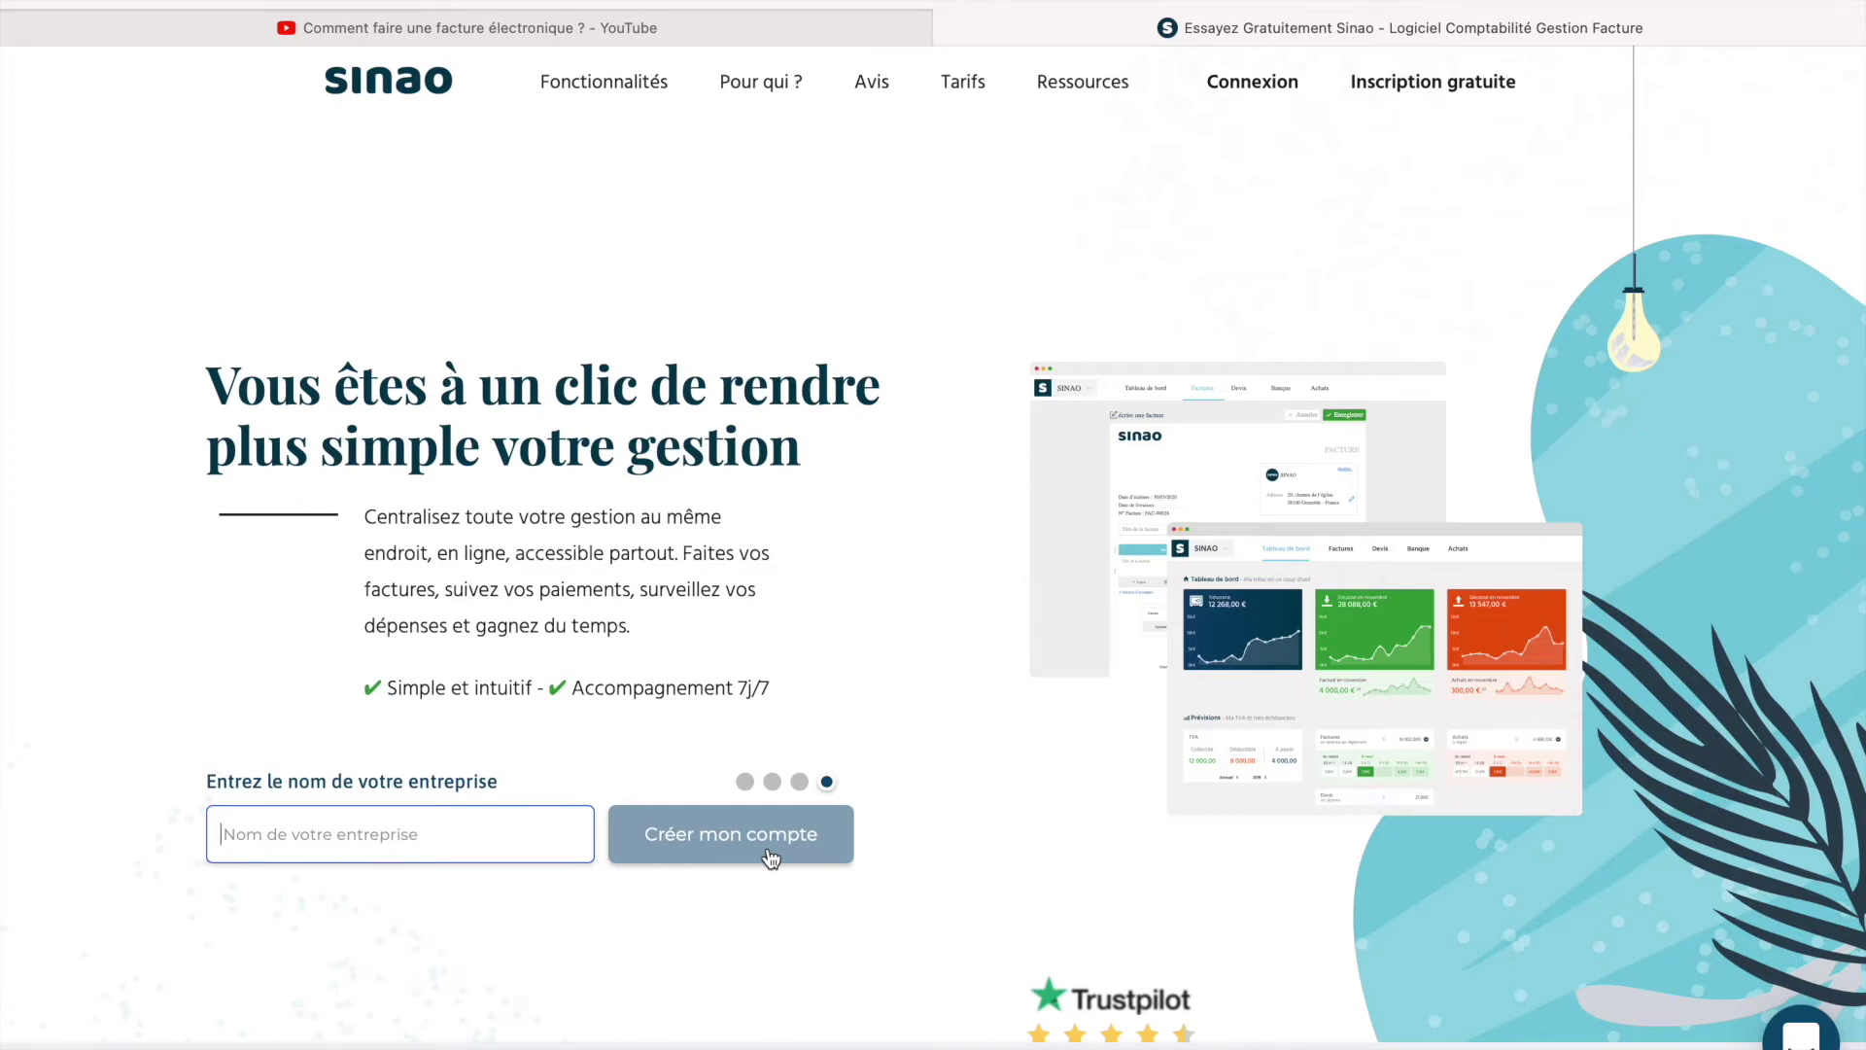
{"action": "type", "text": "Oli"}
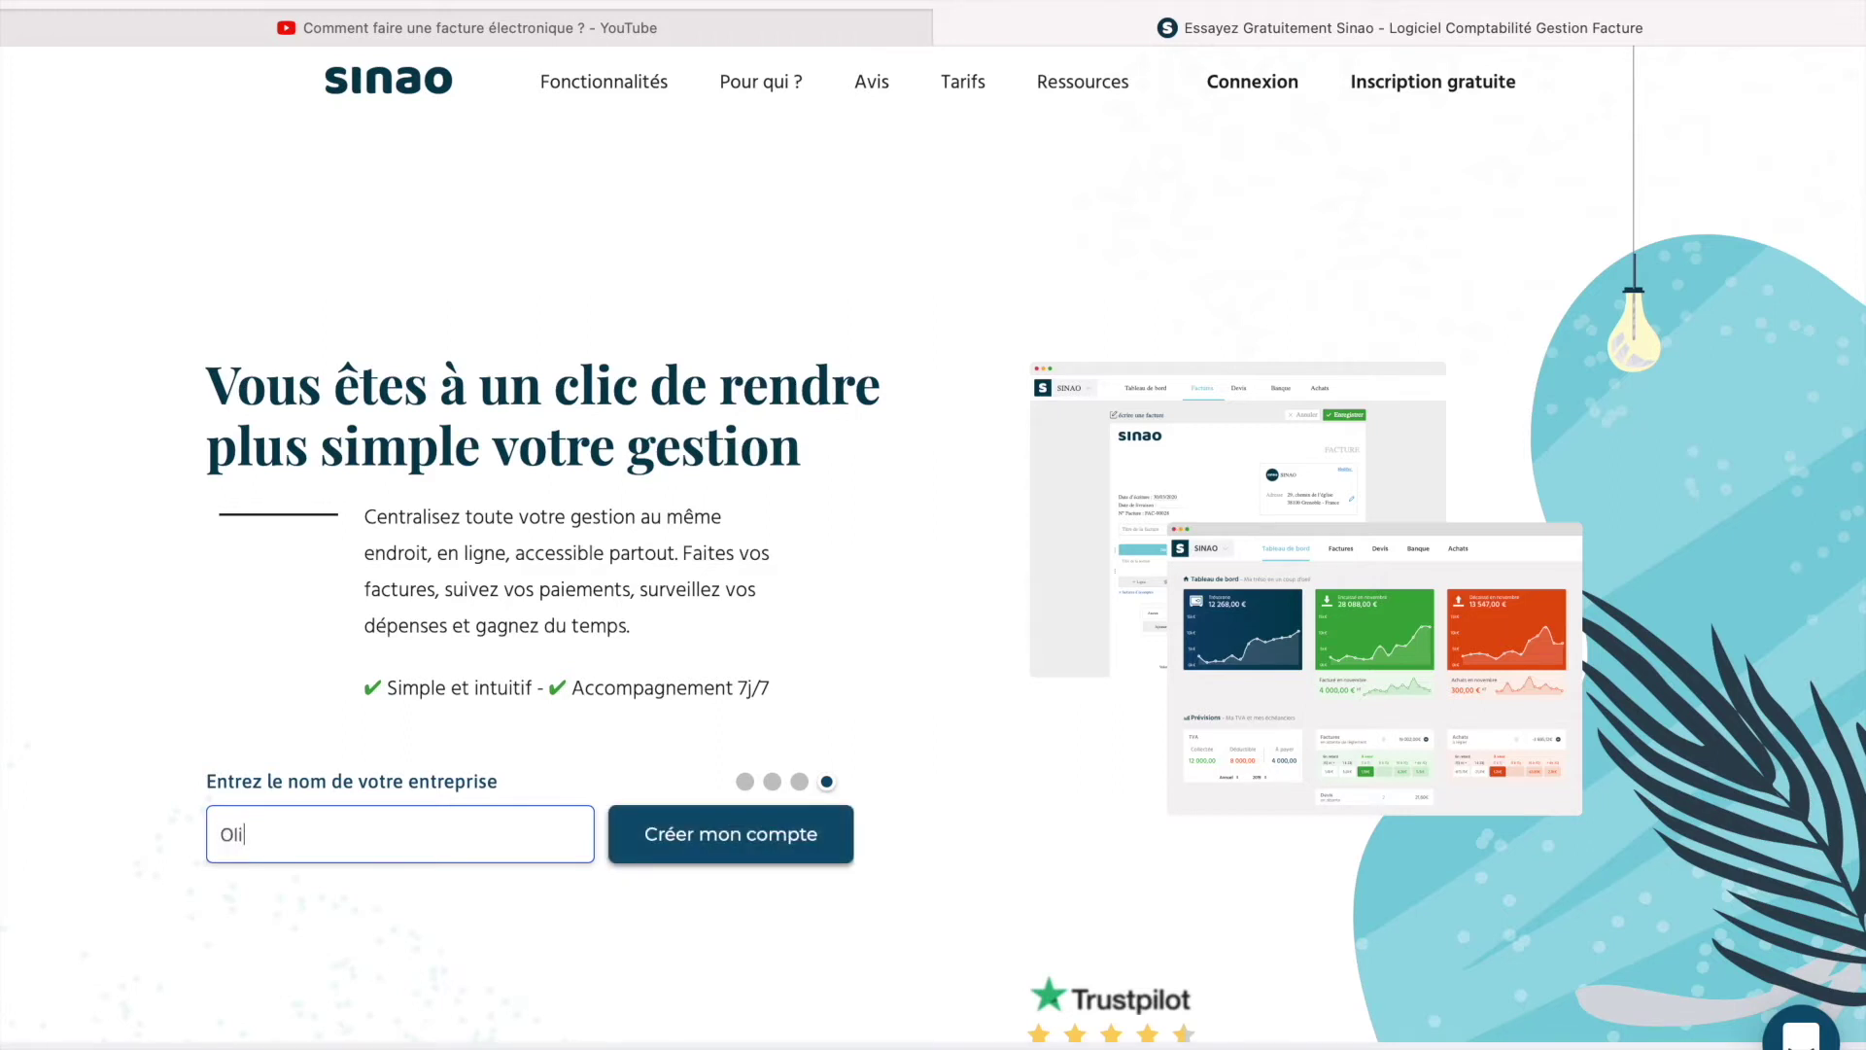
{"action": "type", "text": "vier comptabilité"}
{"action": "left_click", "coordinate": [778, 861]}
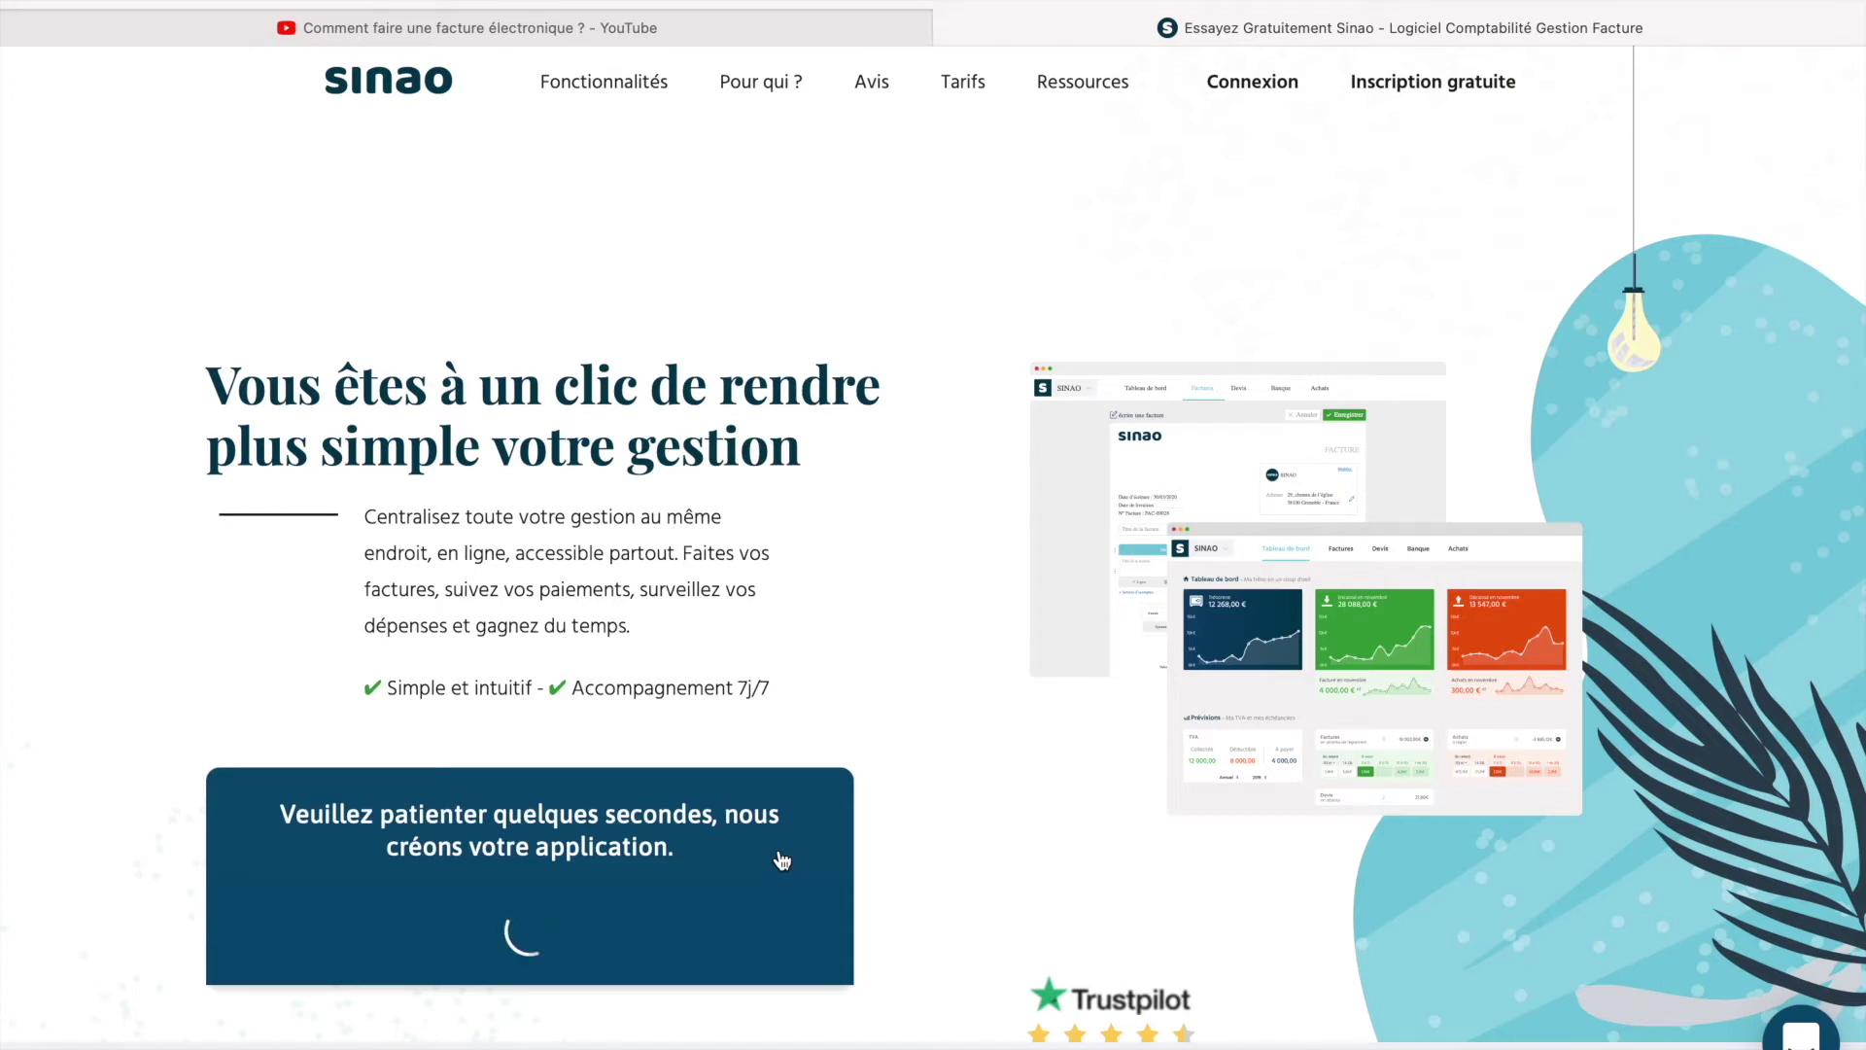
{"action": "scroll", "coordinate": [782, 860], "scroll_direction": "down", "scroll_amount": 3}
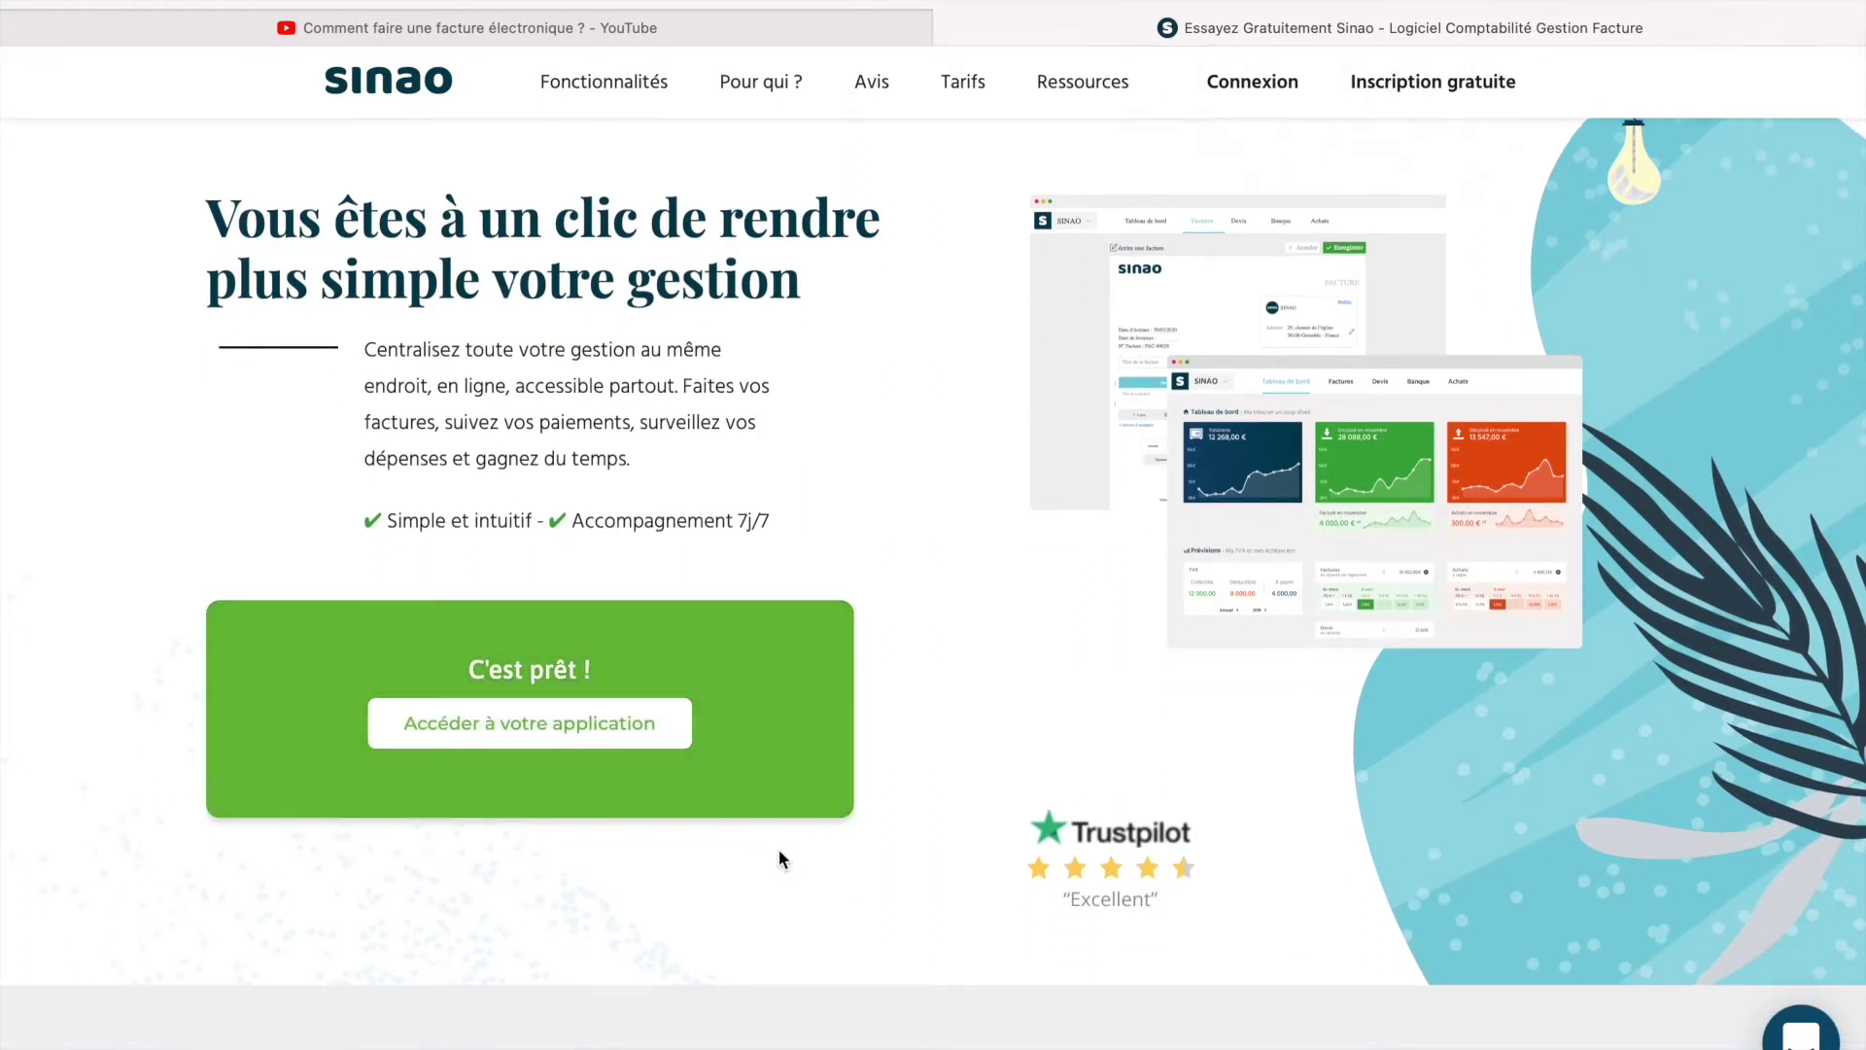
Enter the new application, go to the empty Devis list, and start a new quote.
{"action": "left_click", "coordinate": [517, 725]}
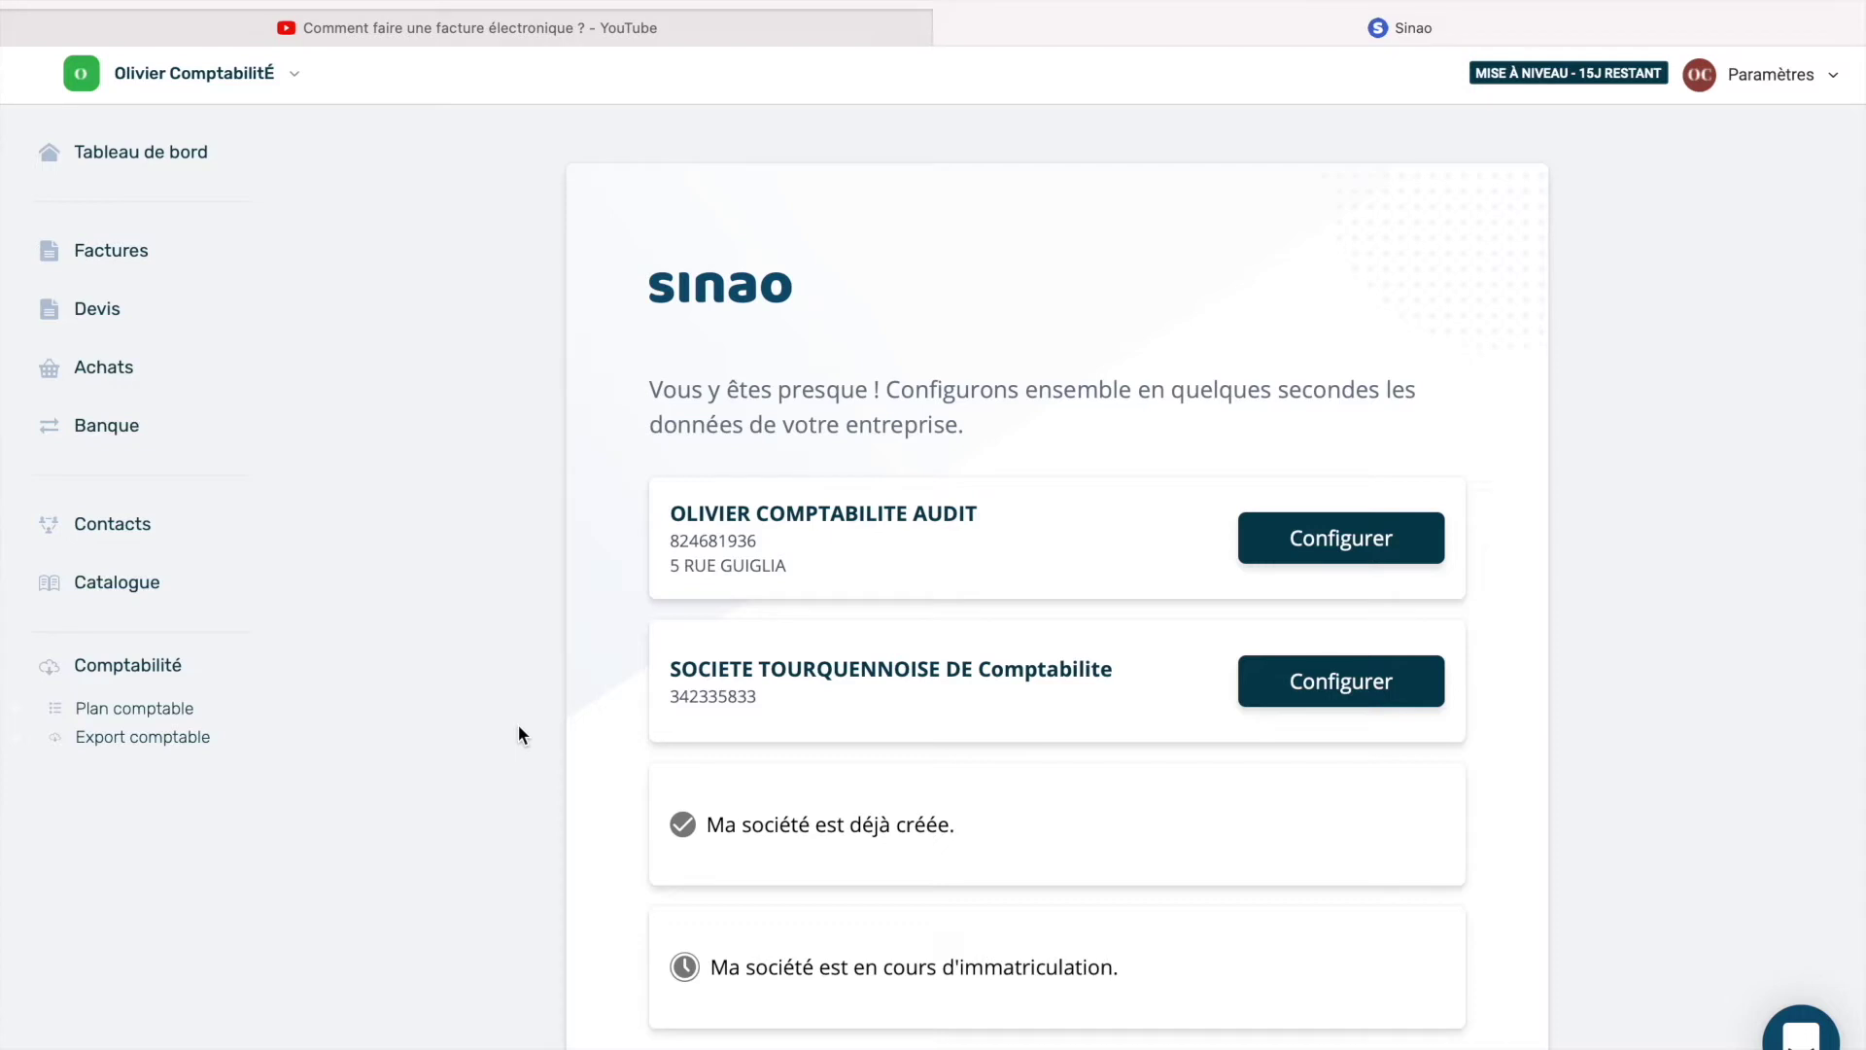
{"action": "left_click", "coordinate": [216, 340]}
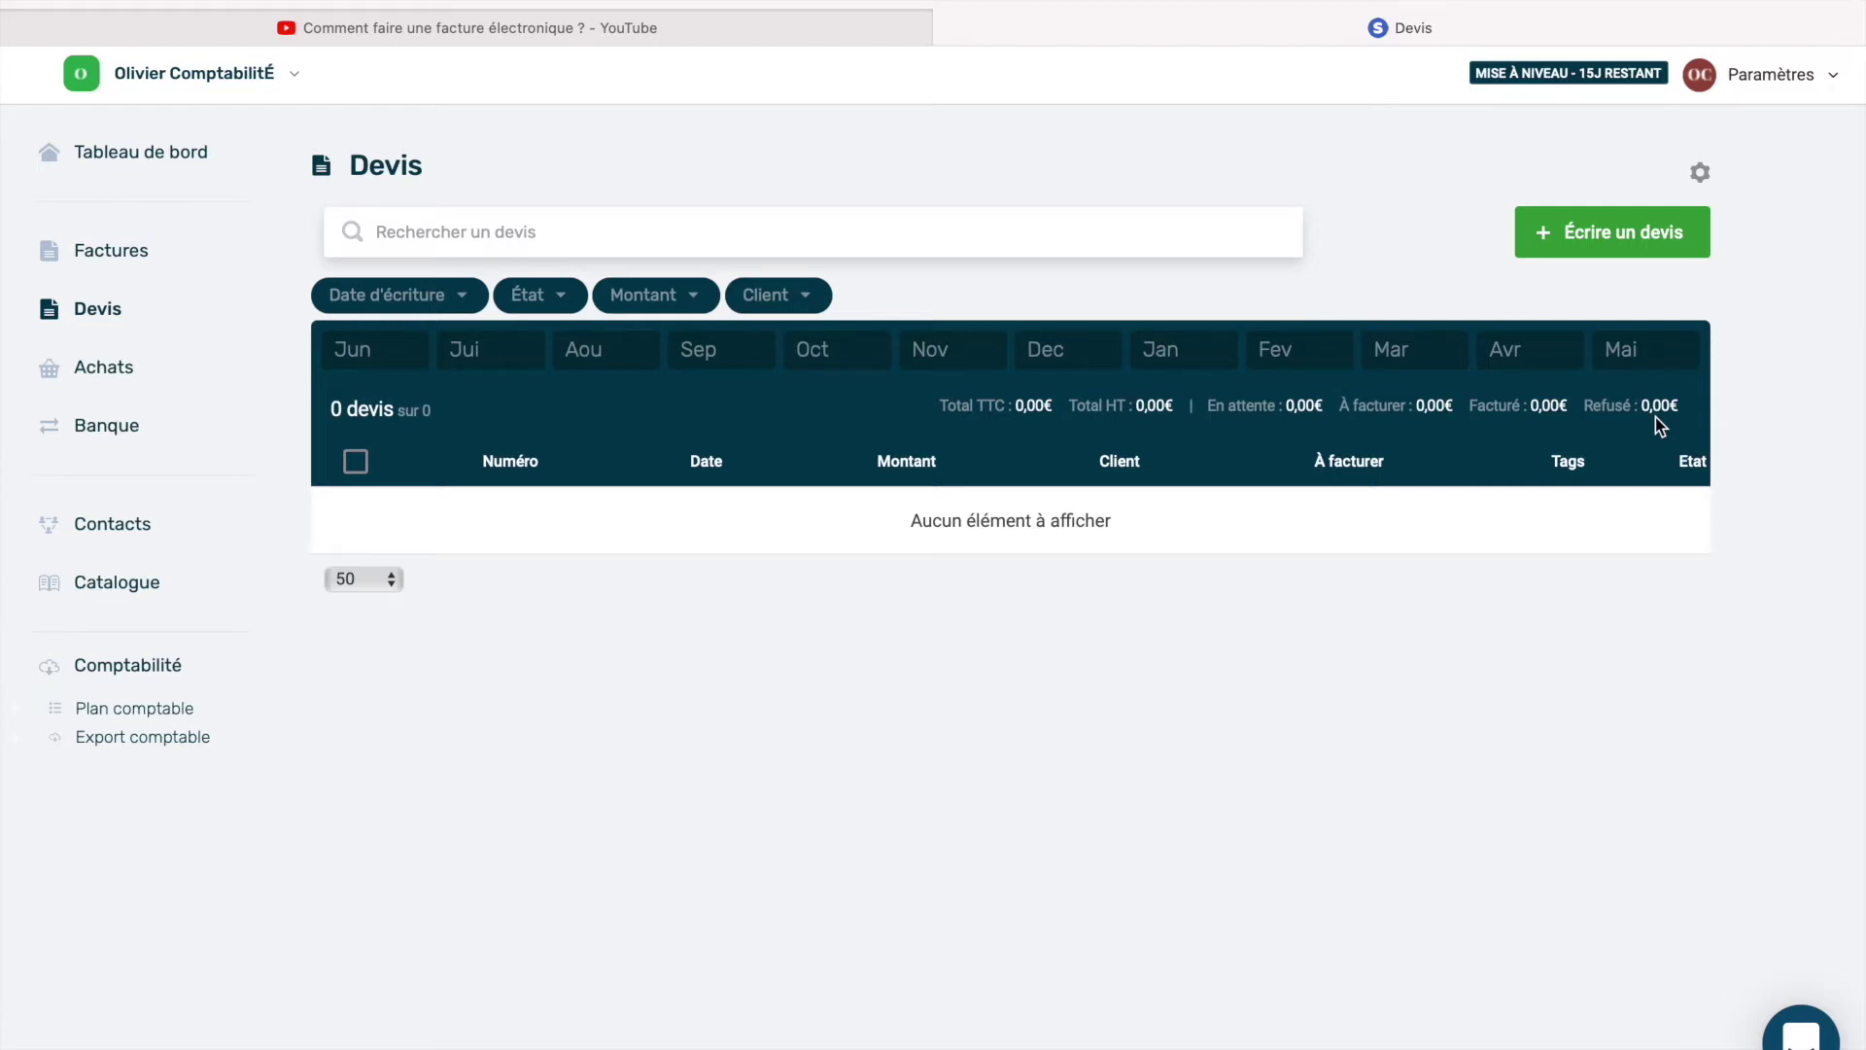
{"action": "left_click", "coordinate": [1633, 243]}
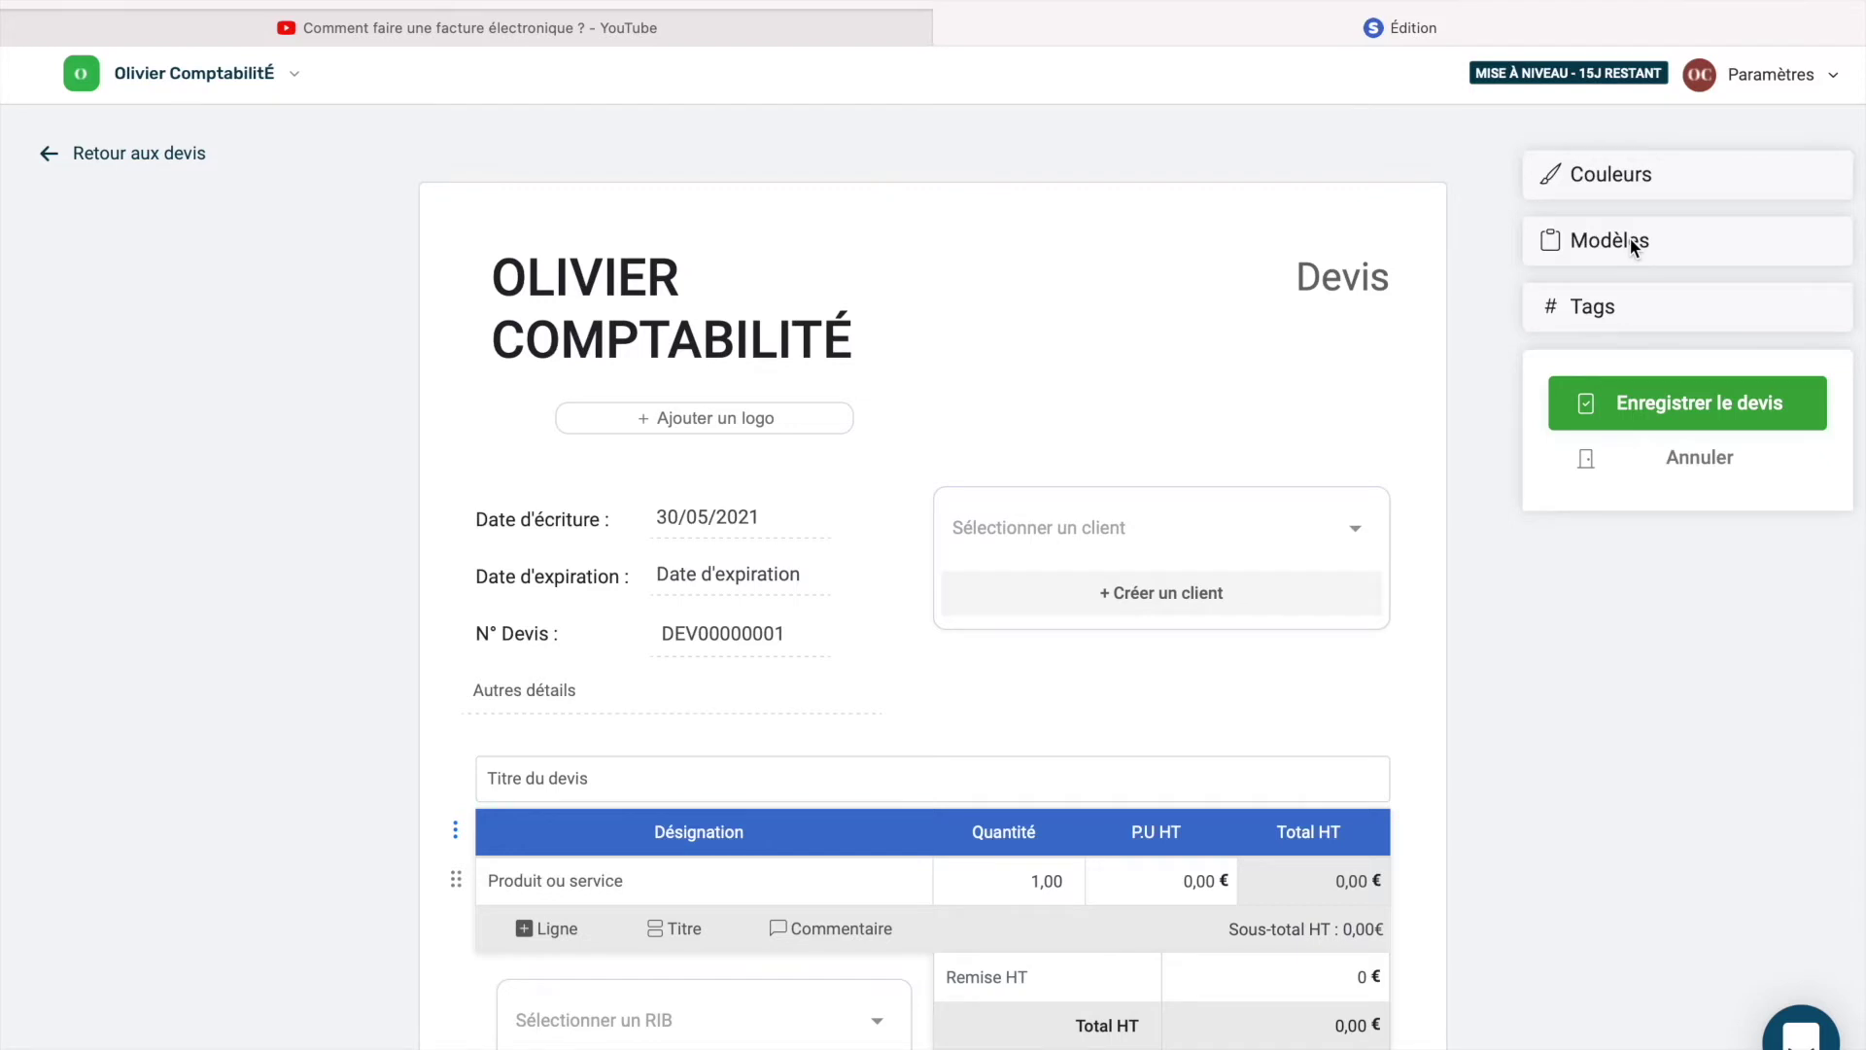
Scroll through the blank quote DEV00000001 editor and return to the top.
{"action": "scroll", "coordinate": [1633, 245], "scroll_direction": "down", "scroll_amount": 5}
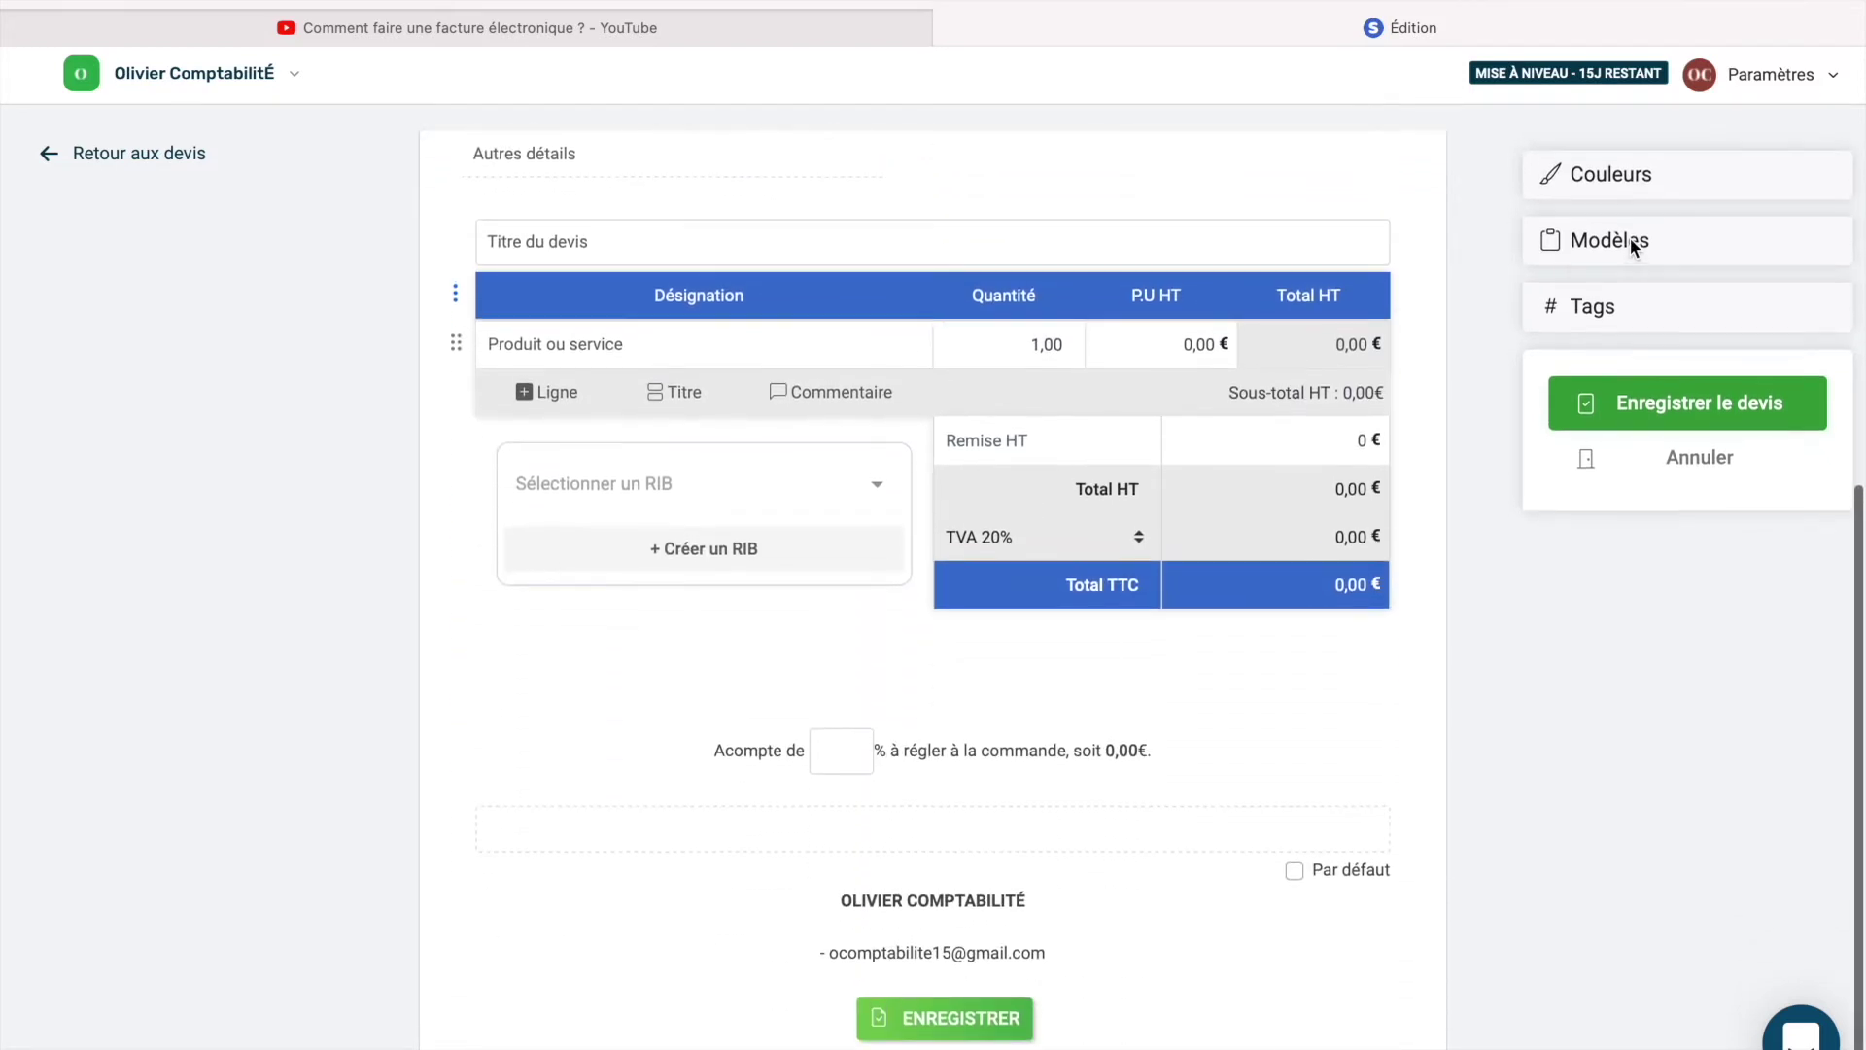
{"action": "scroll", "coordinate": [1633, 245], "scroll_direction": "up", "scroll_amount": 2}
{"action": "scroll", "coordinate": [1633, 245], "scroll_direction": "up", "scroll_amount": 3}
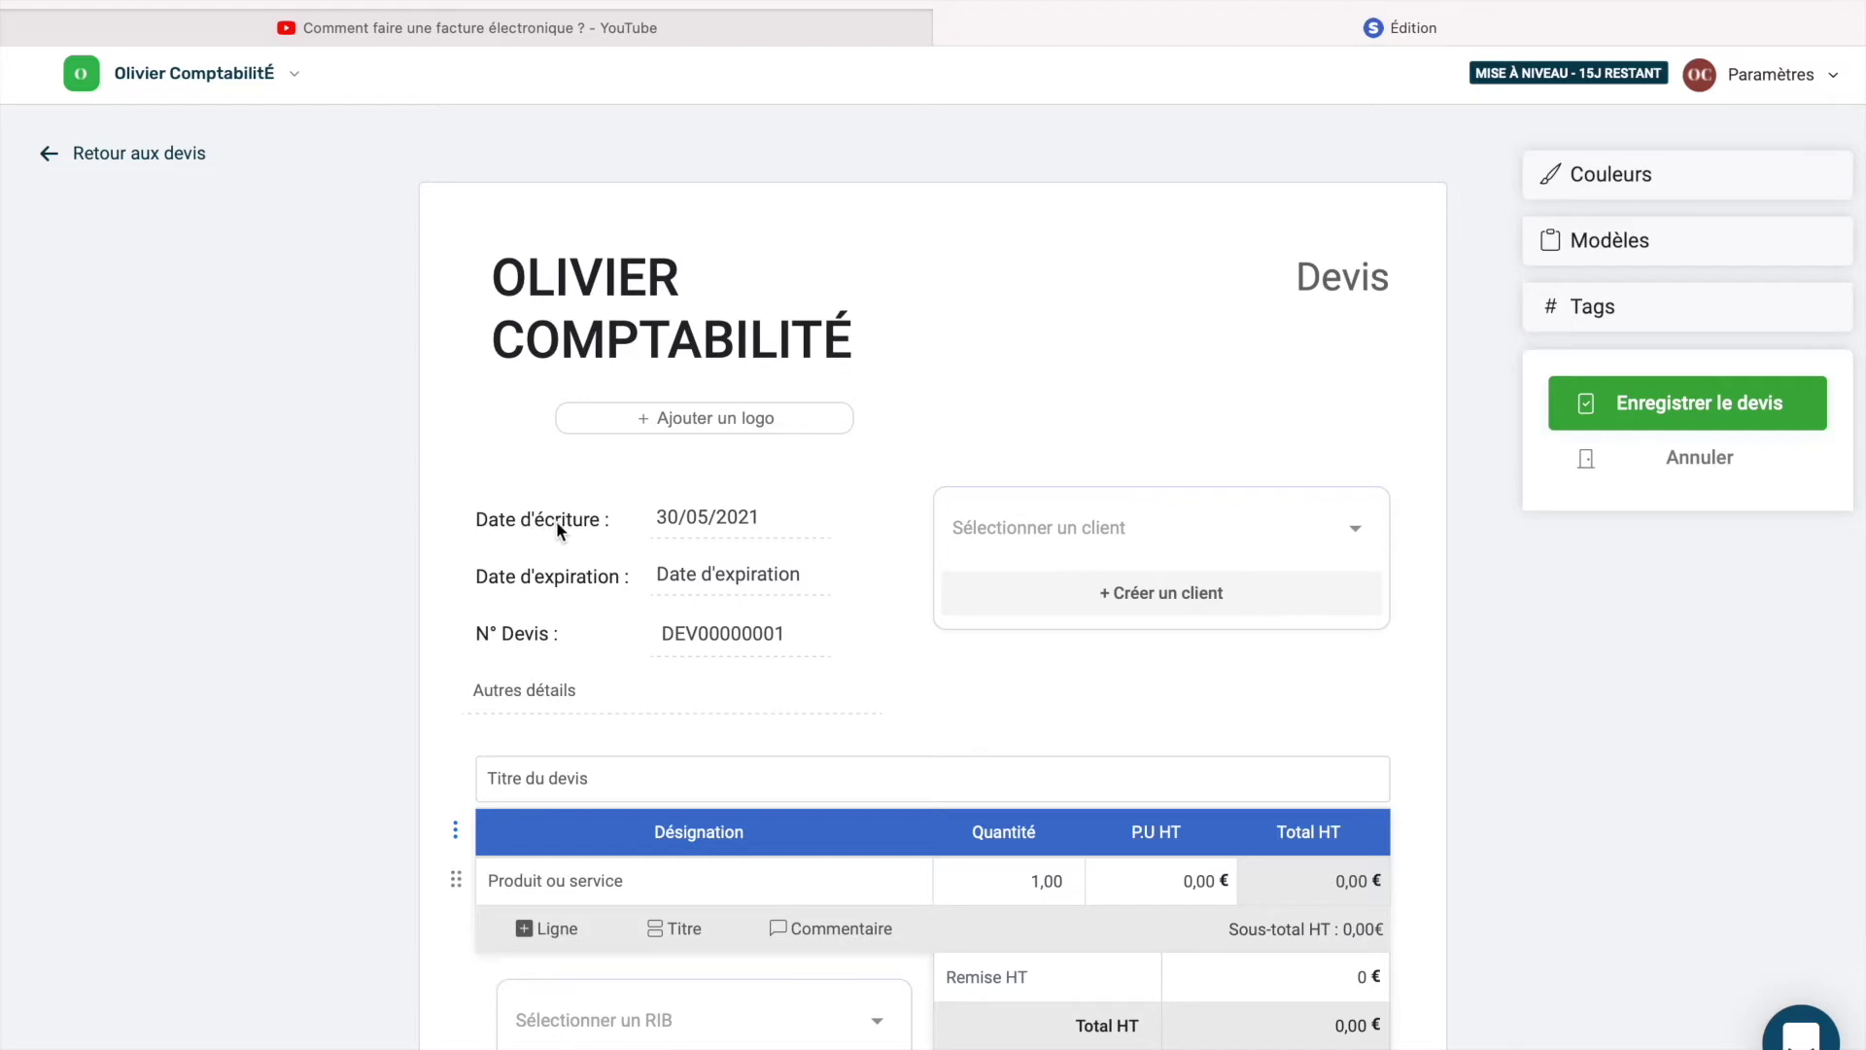
Set the quote's writing date to 28/05/2021 and its expiry date to 04/06/2021.
{"action": "left_click", "coordinate": [691, 525]}
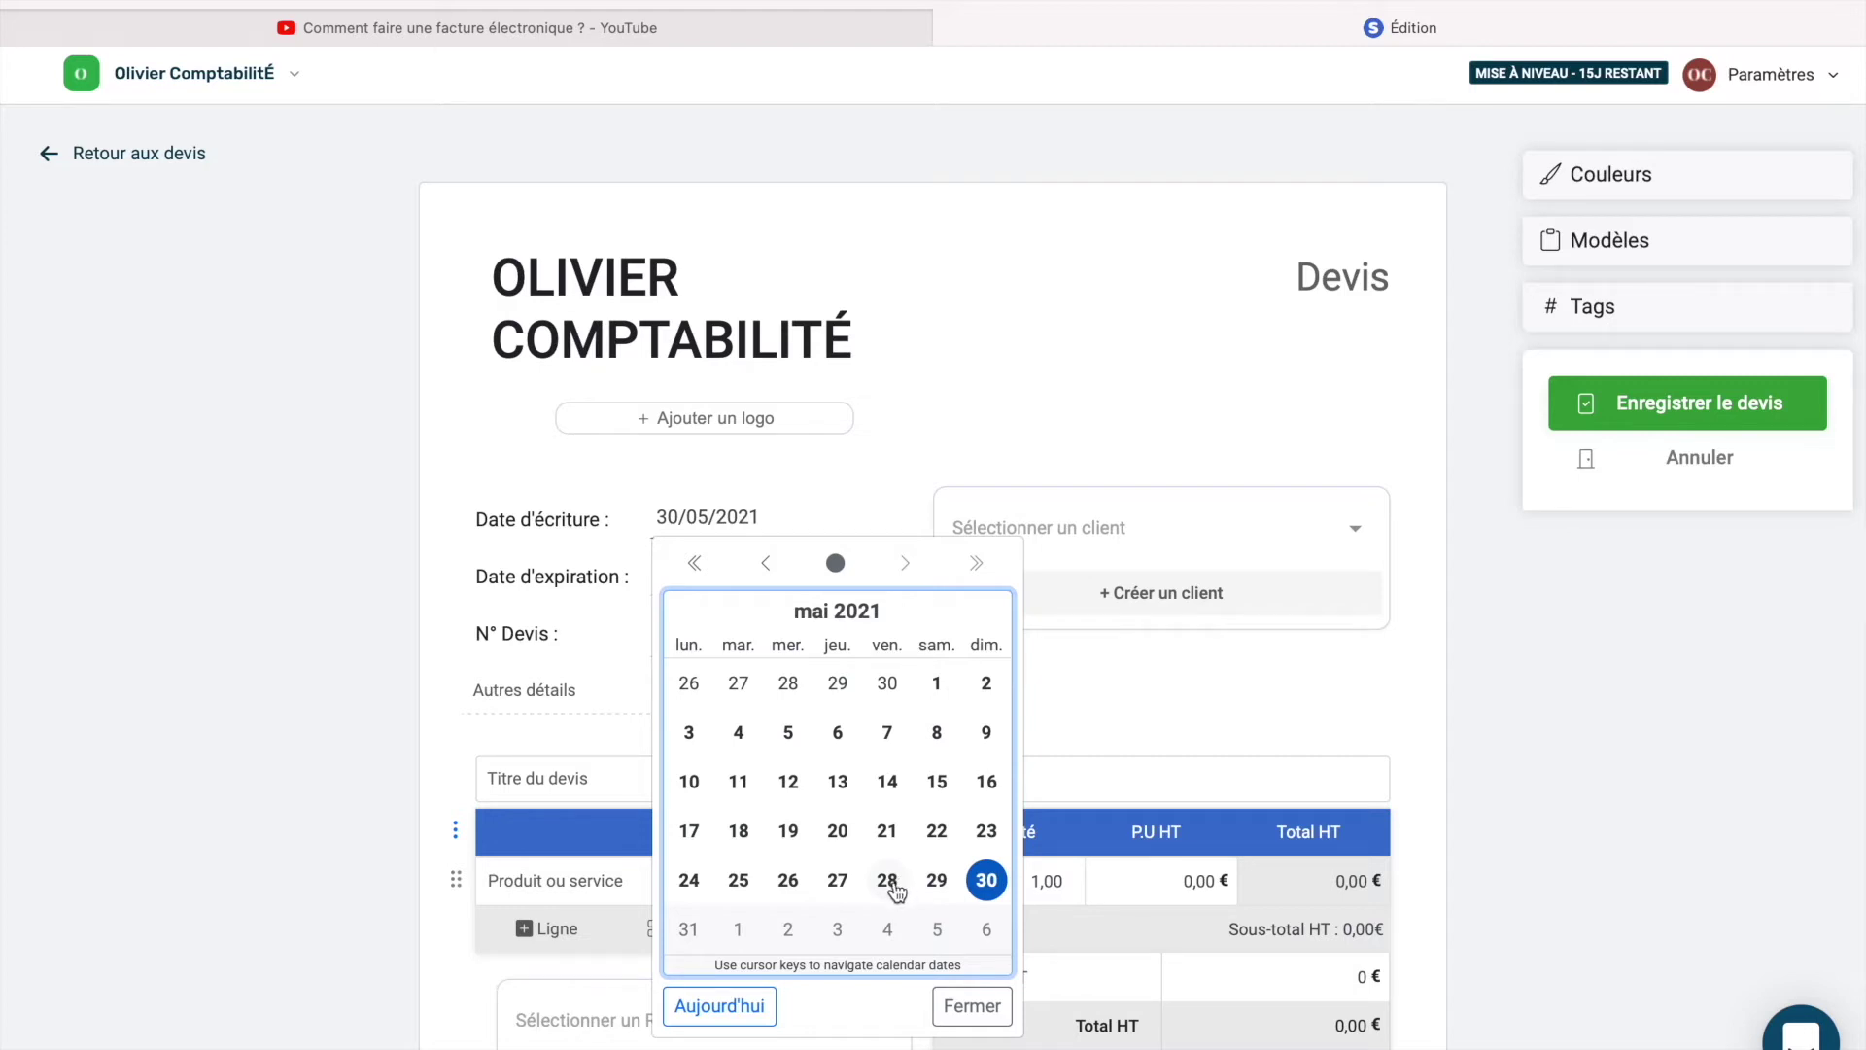
{"action": "left_click", "coordinate": [891, 883]}
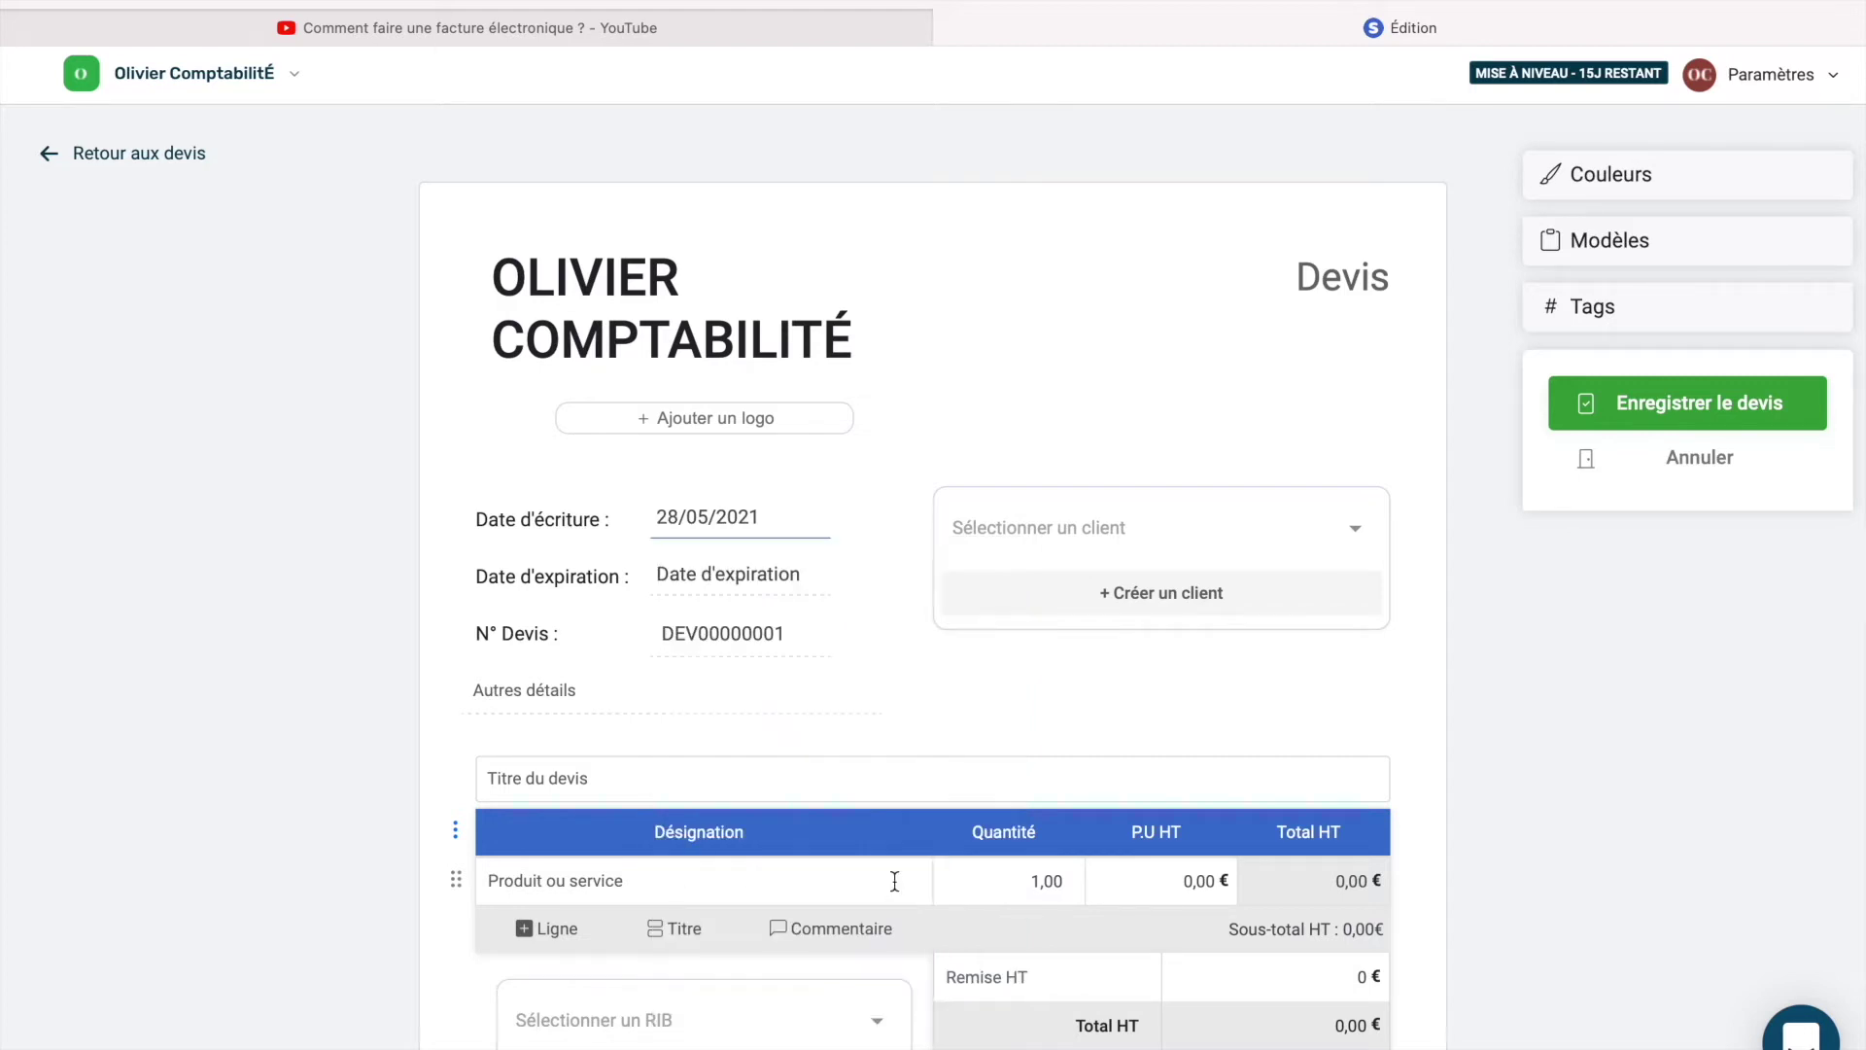
{"action": "left_click", "coordinate": [729, 575]}
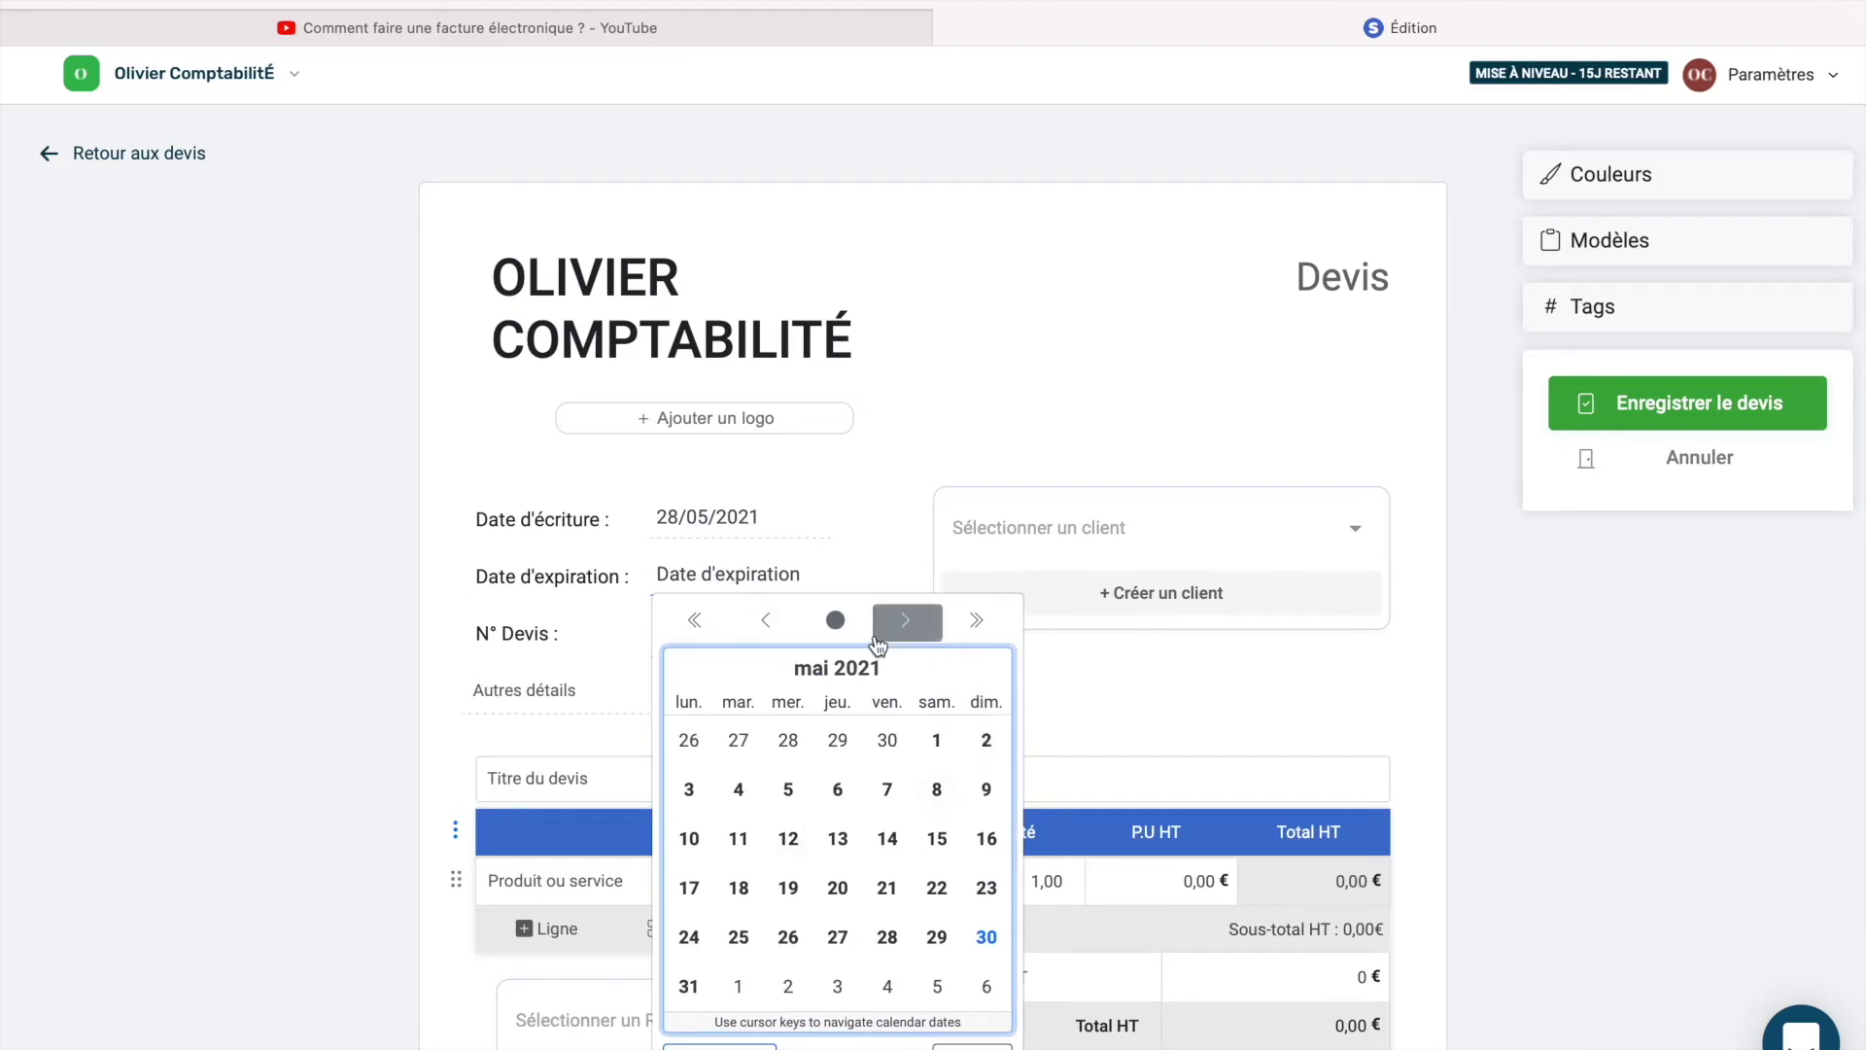
{"action": "left_click", "coordinate": [906, 621]}
{"action": "left_click", "coordinate": [887, 740]}
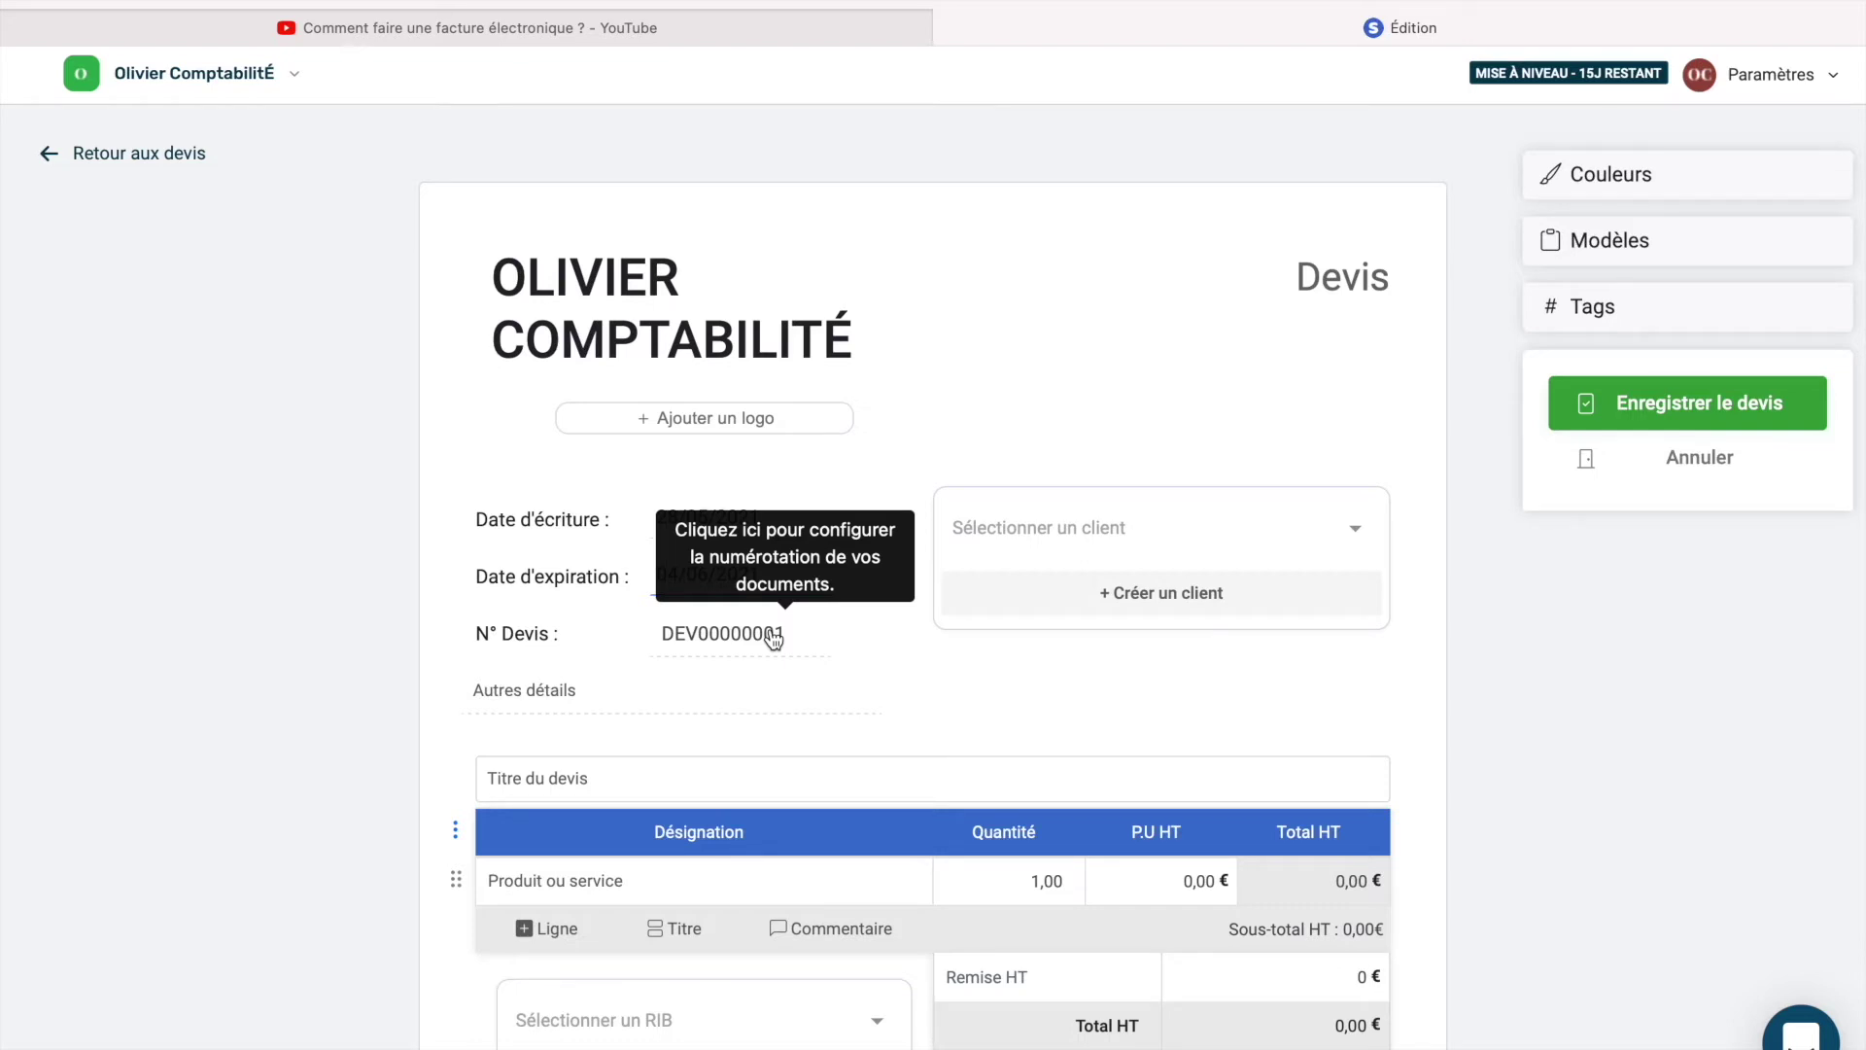
Change the quote numbering prefix to COMPTA.
{"action": "left_click", "coordinate": [774, 636]}
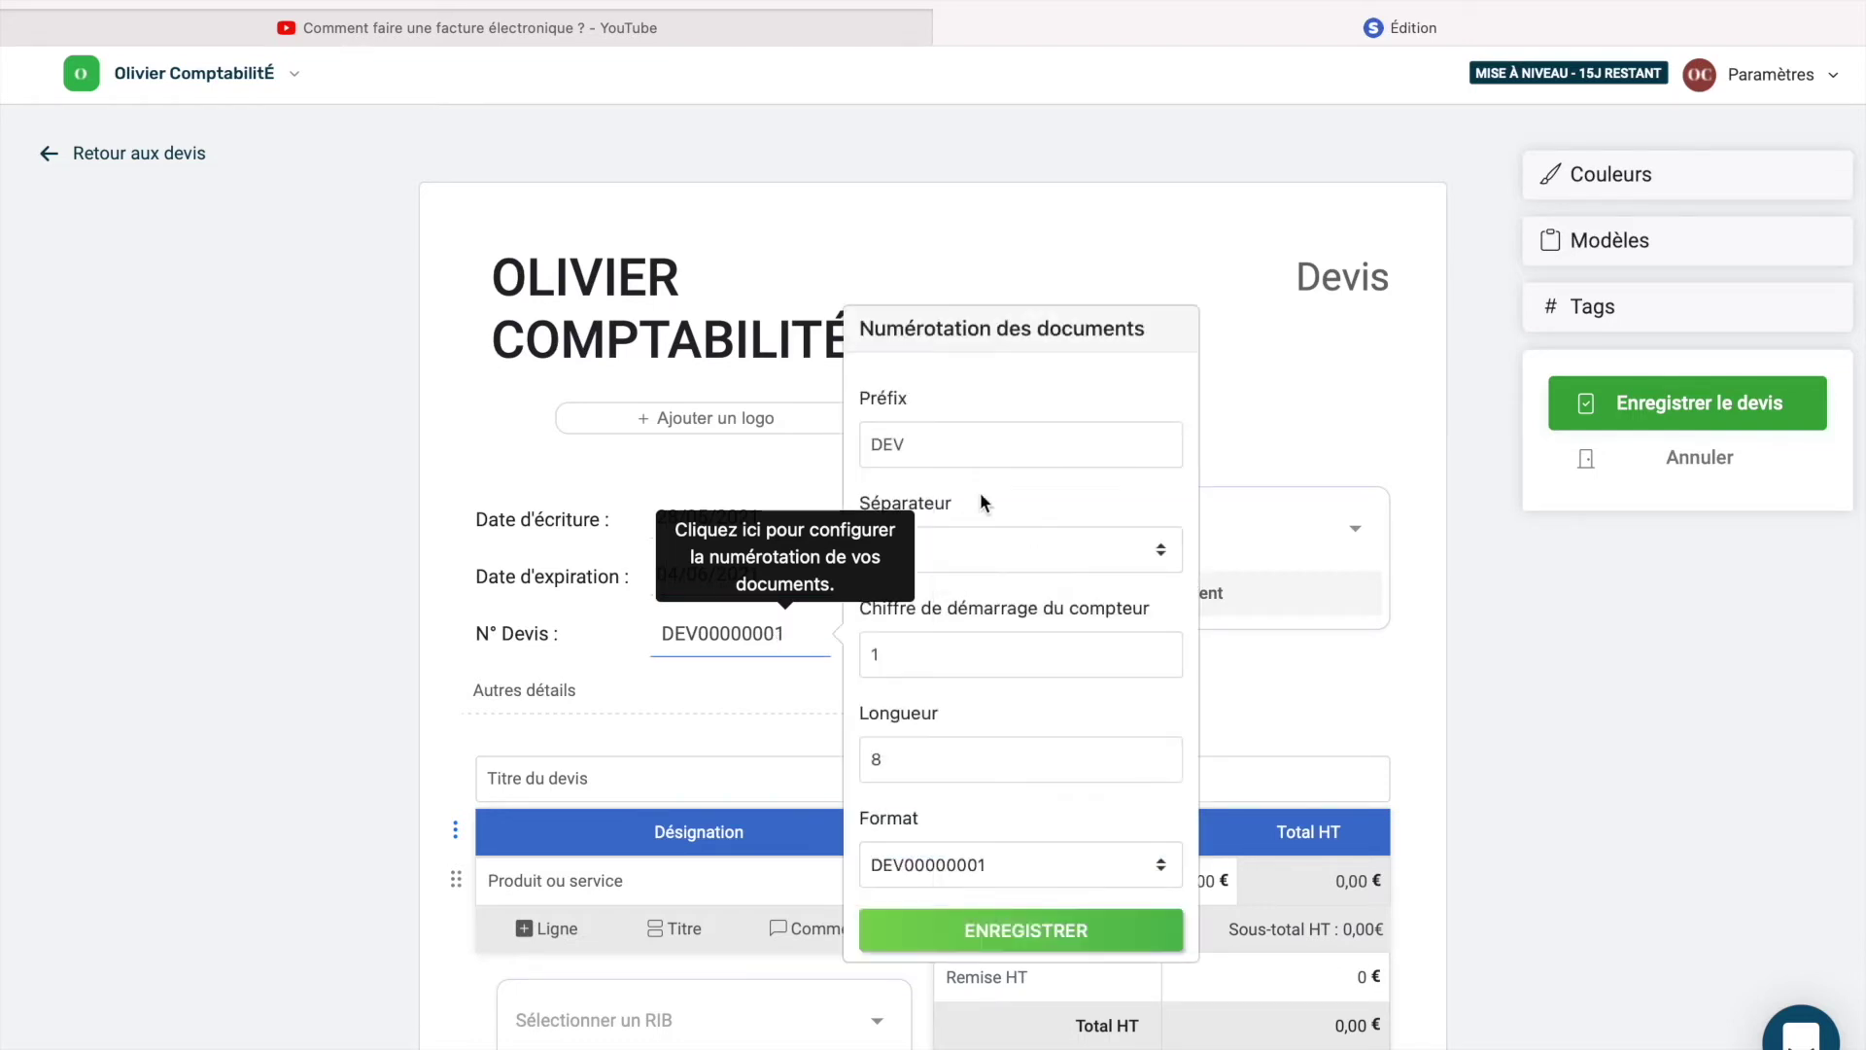
{"action": "left_click", "coordinate": [875, 433]}
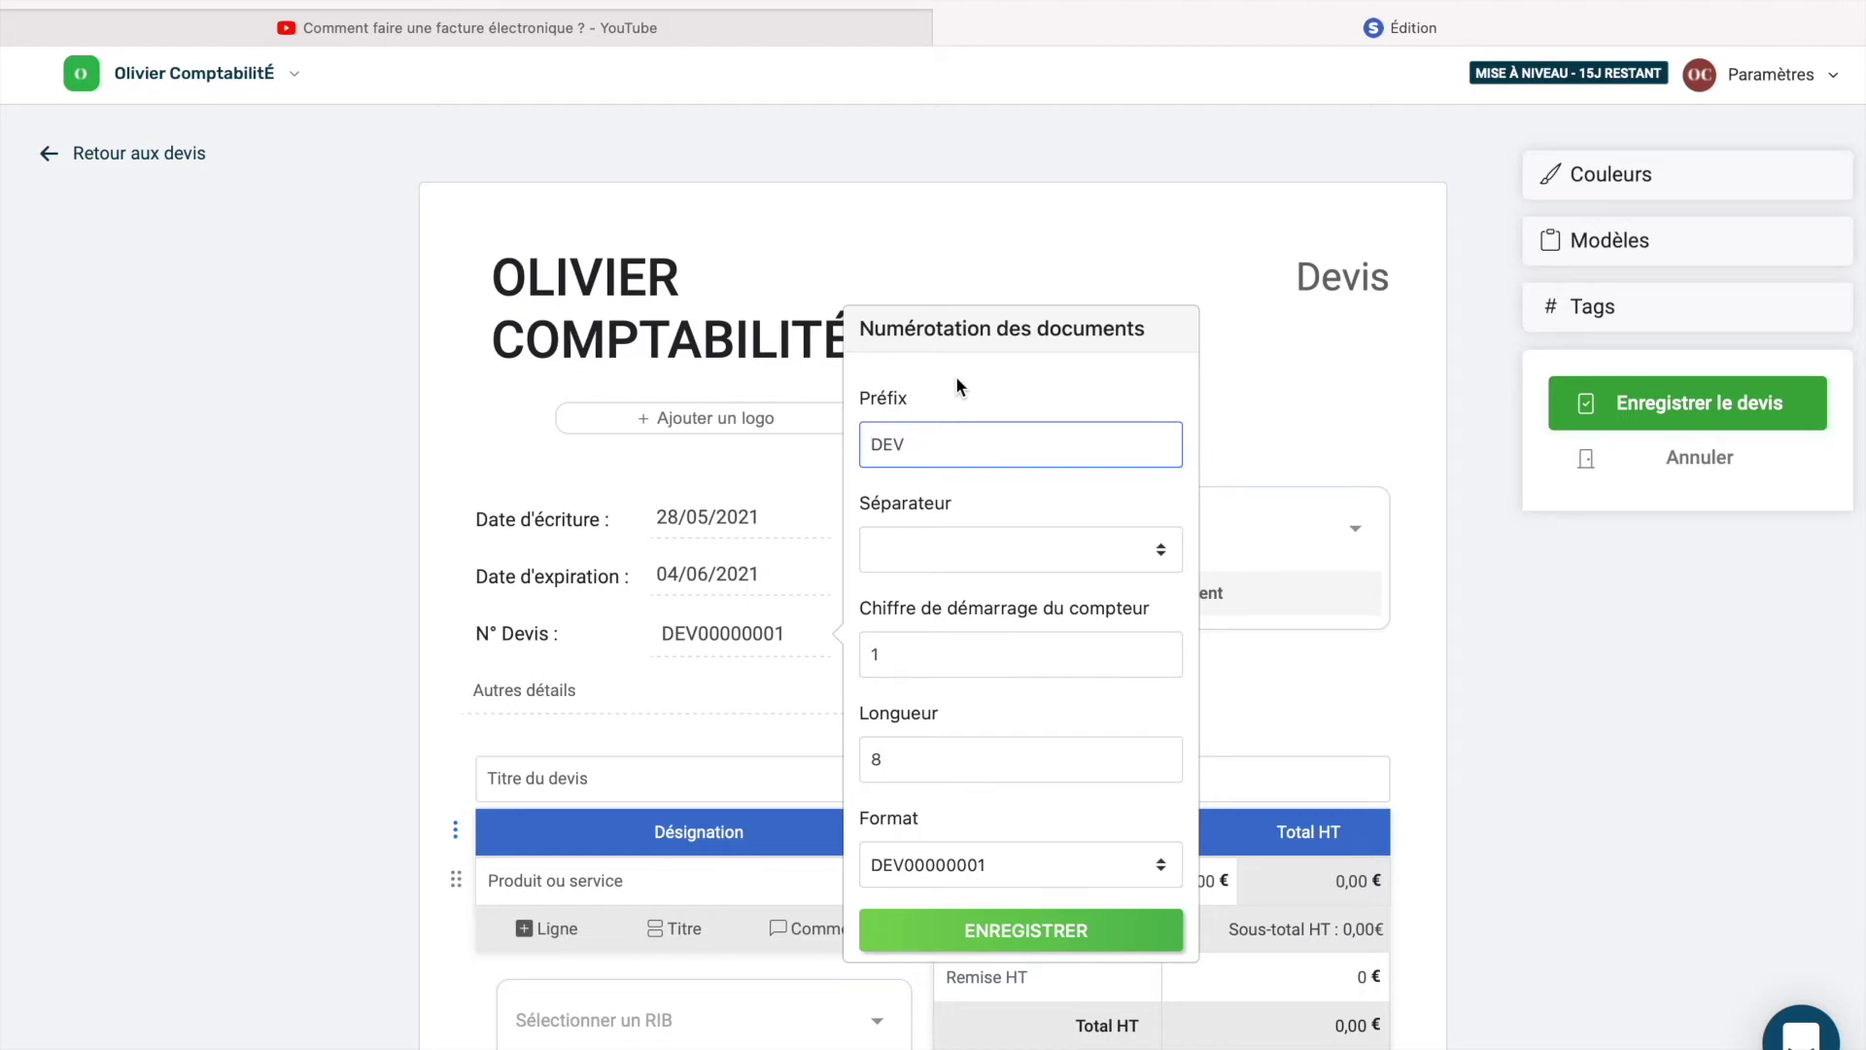
{"action": "type", "text": "COM"}
{"action": "key", "text": "super+a"}
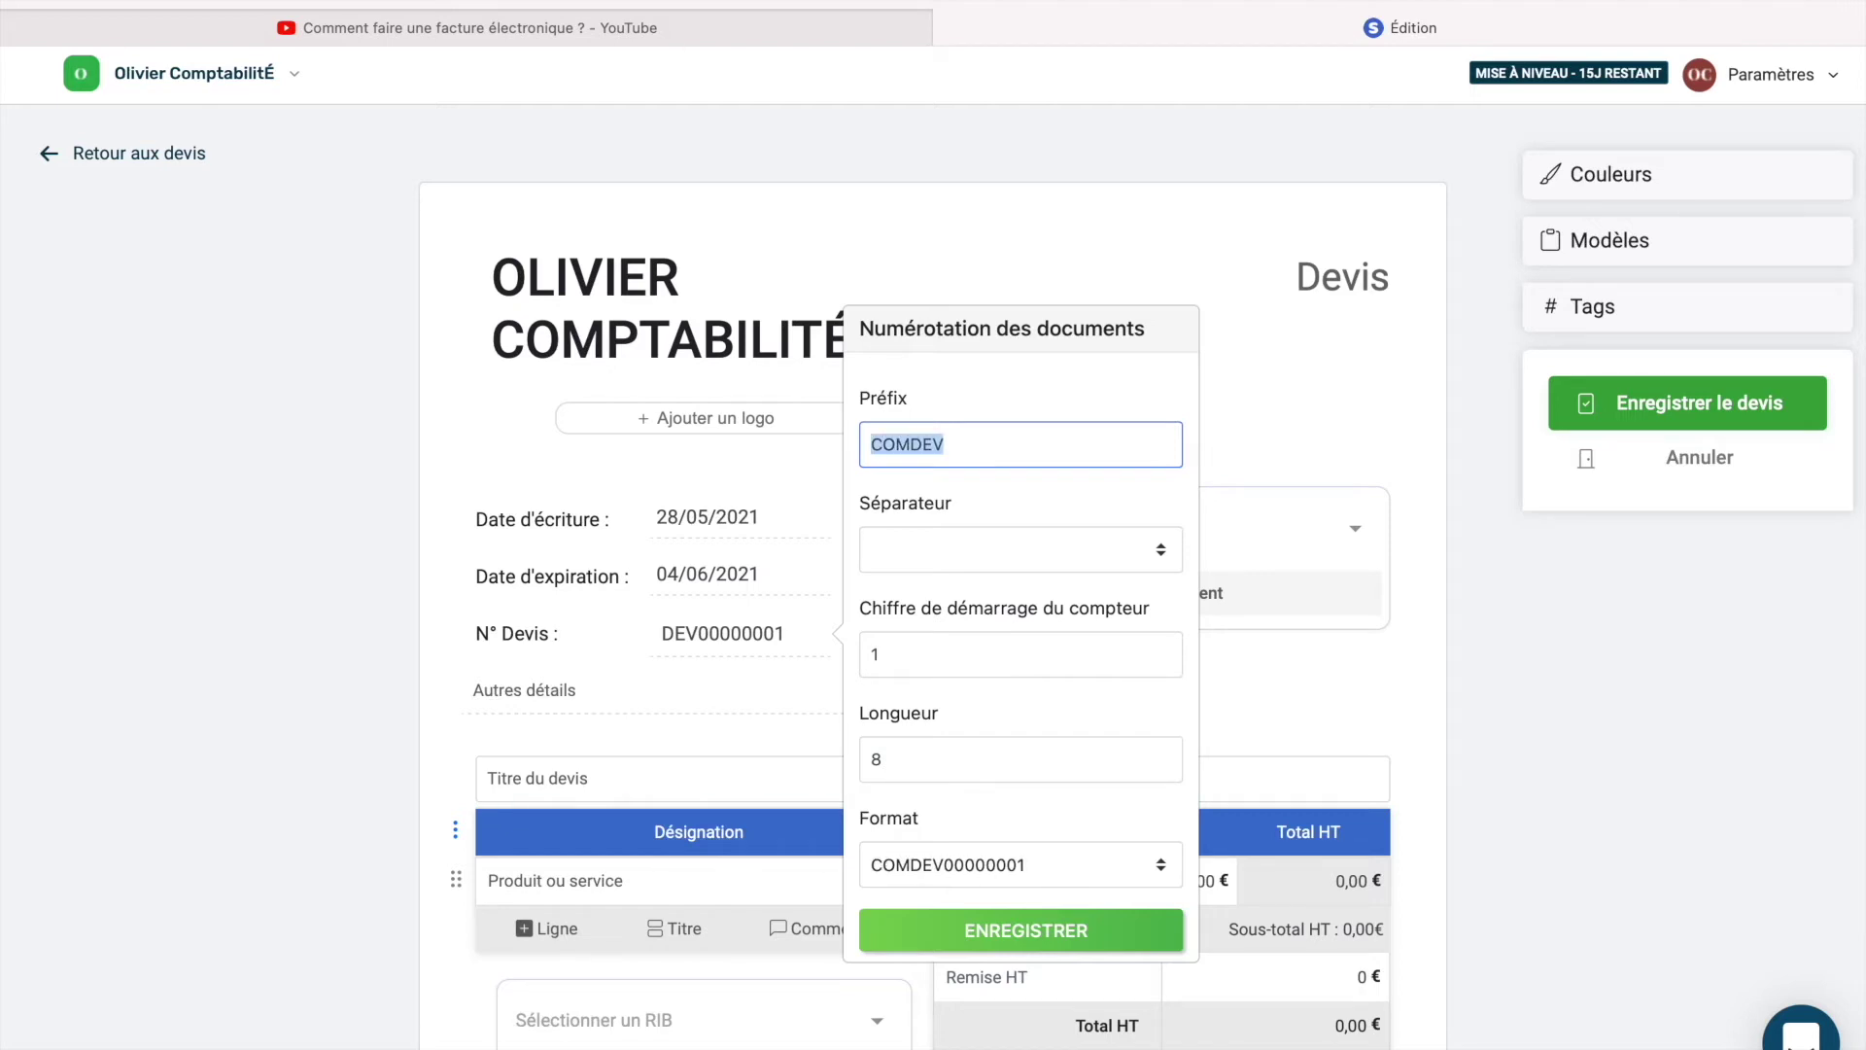
{"action": "type", "text": "COMPTA"}
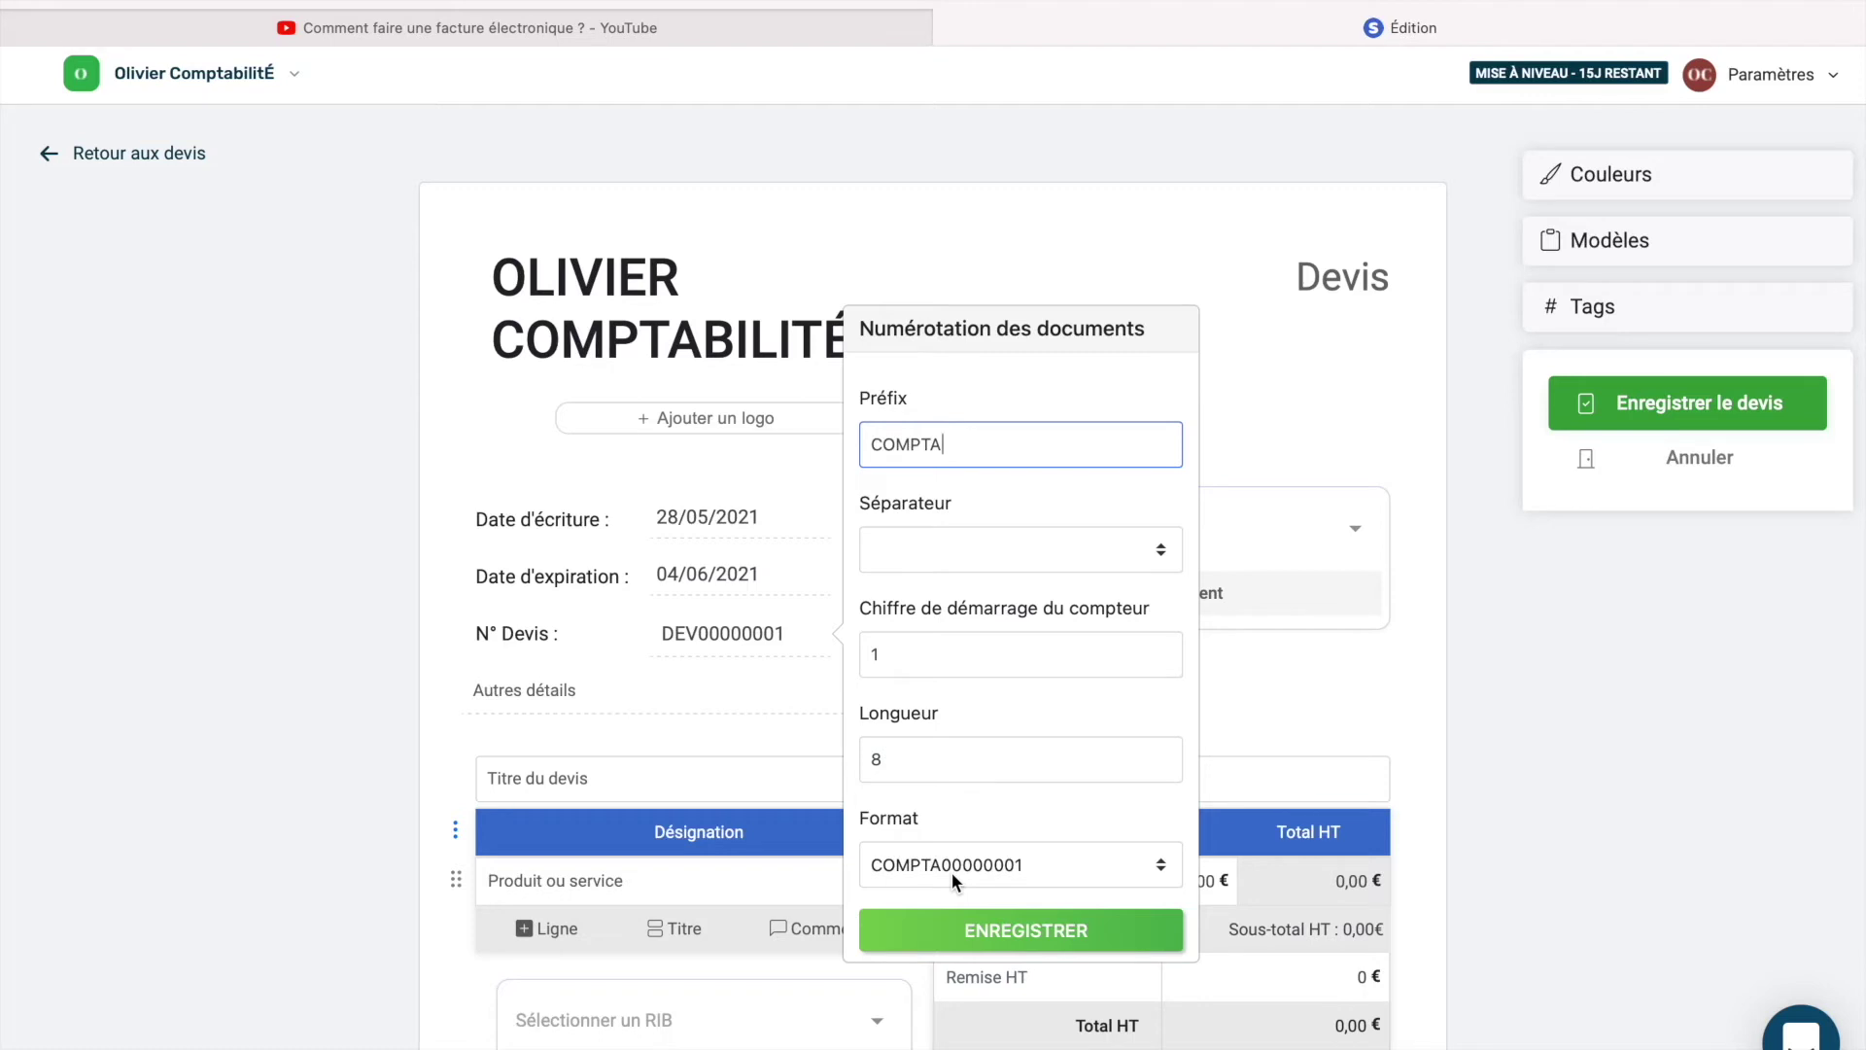
Set the number length to 10 and the counter start value to 1.
{"action": "left_click", "coordinate": [908, 773]}
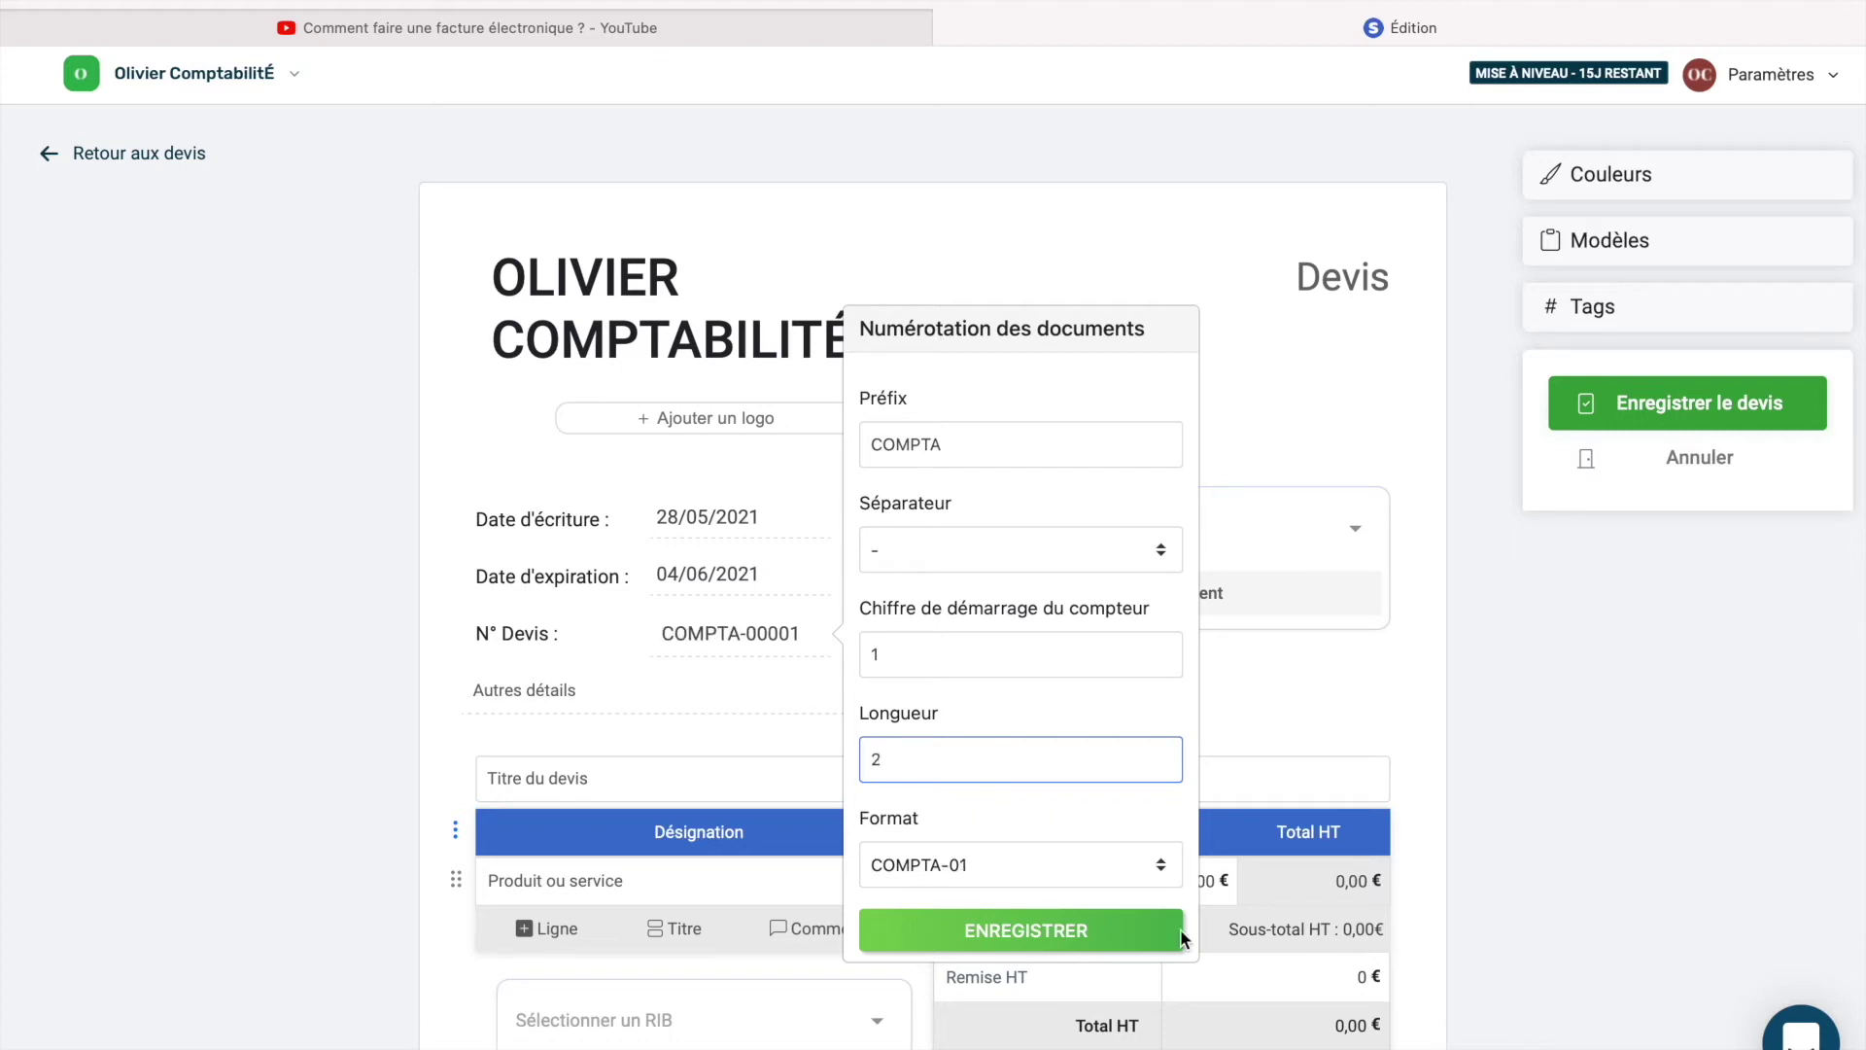
{"action": "key", "text": "BackSpace"}
{"action": "type", "text": "5"}
{"action": "key", "text": "BackSpace"}
{"action": "type", "text": "10"}
{"action": "left_click_drag", "start_coordinate": [953, 659], "coordinate": [841, 662]}
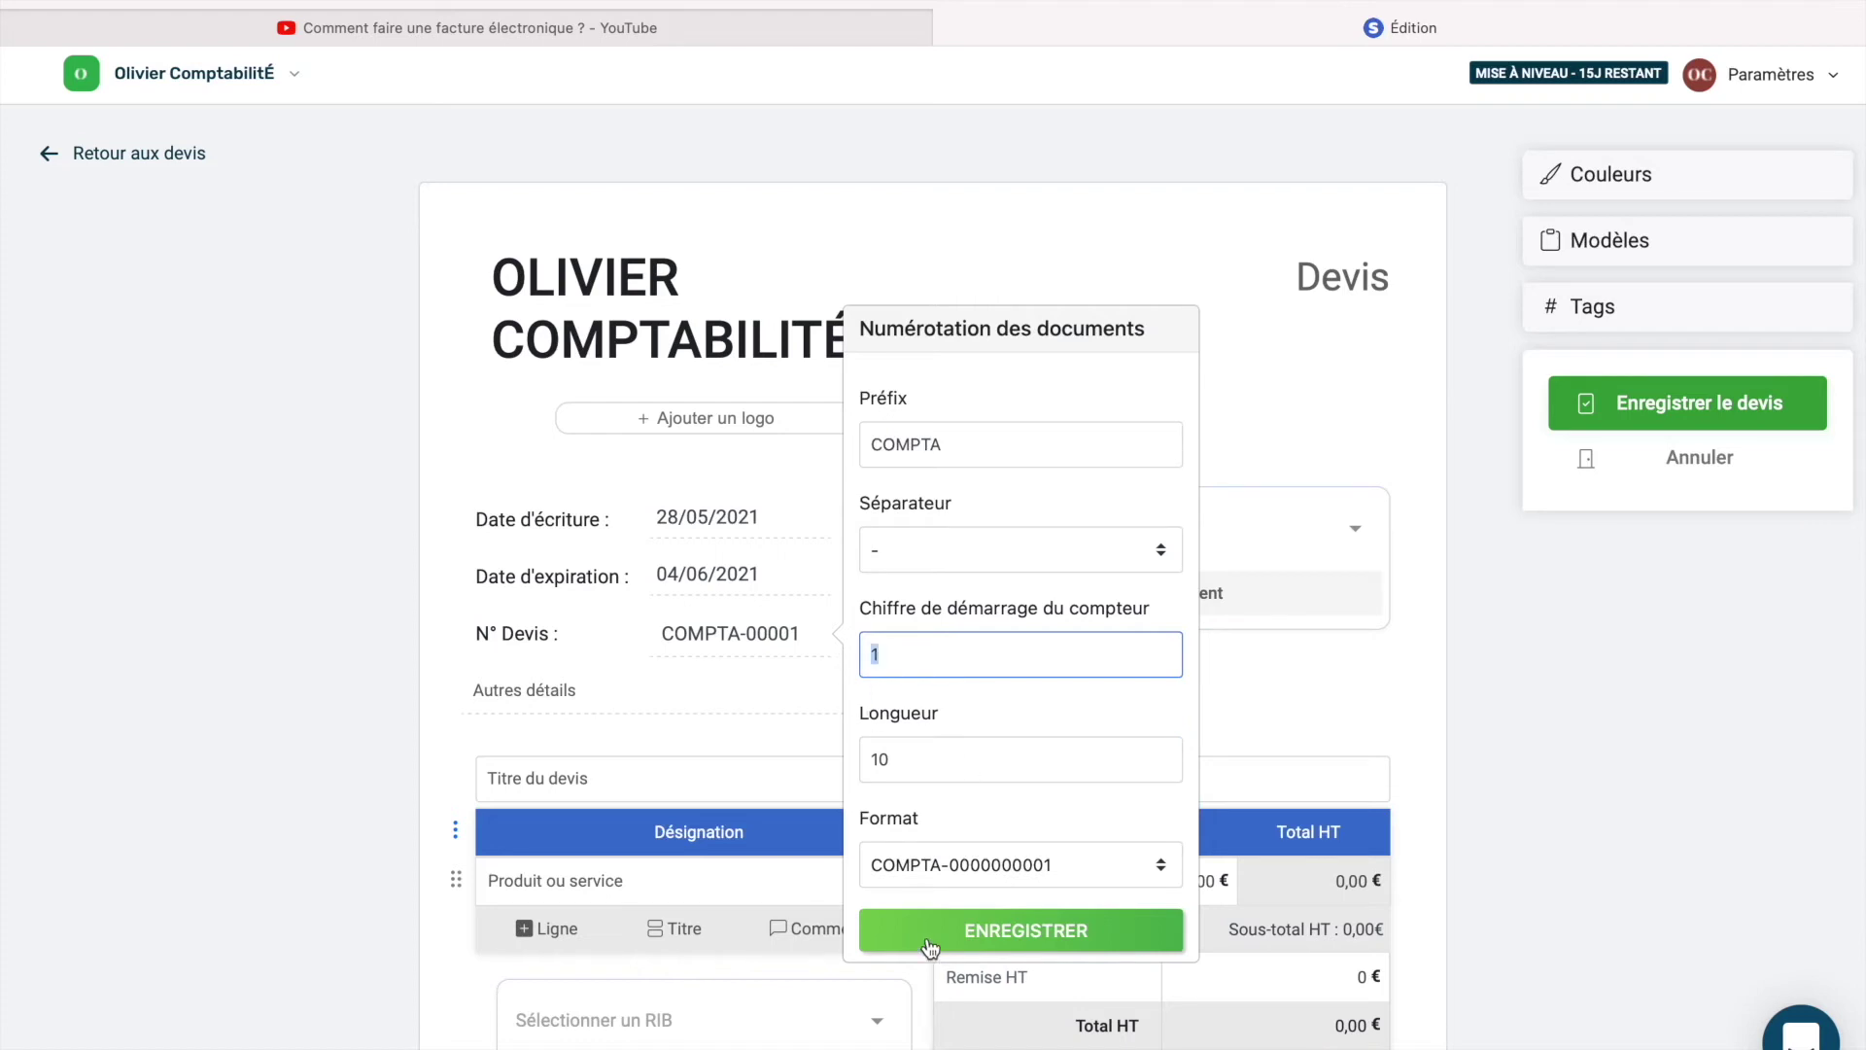
{"action": "key", "text": "BackSpace"}
{"action": "type", "text": "1"}
{"action": "left_click", "coordinate": [1070, 552]}
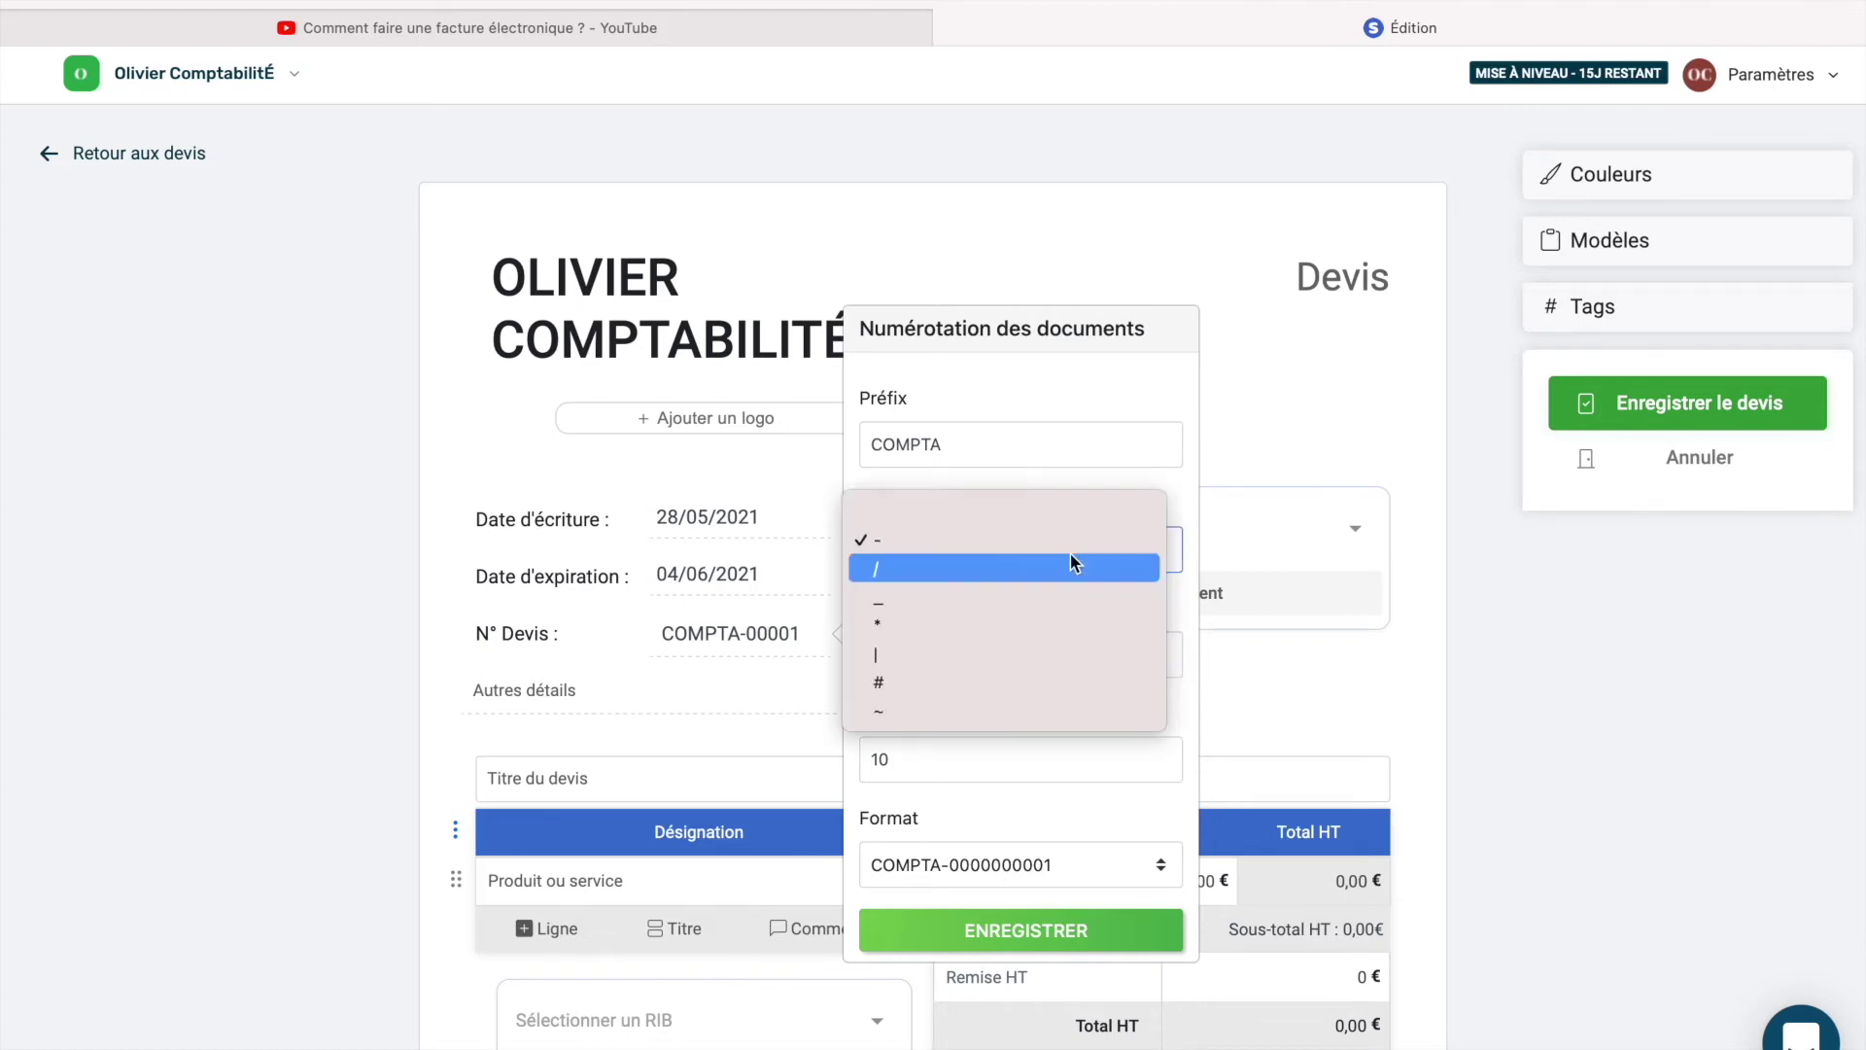
{"action": "left_click", "coordinate": [920, 509]}
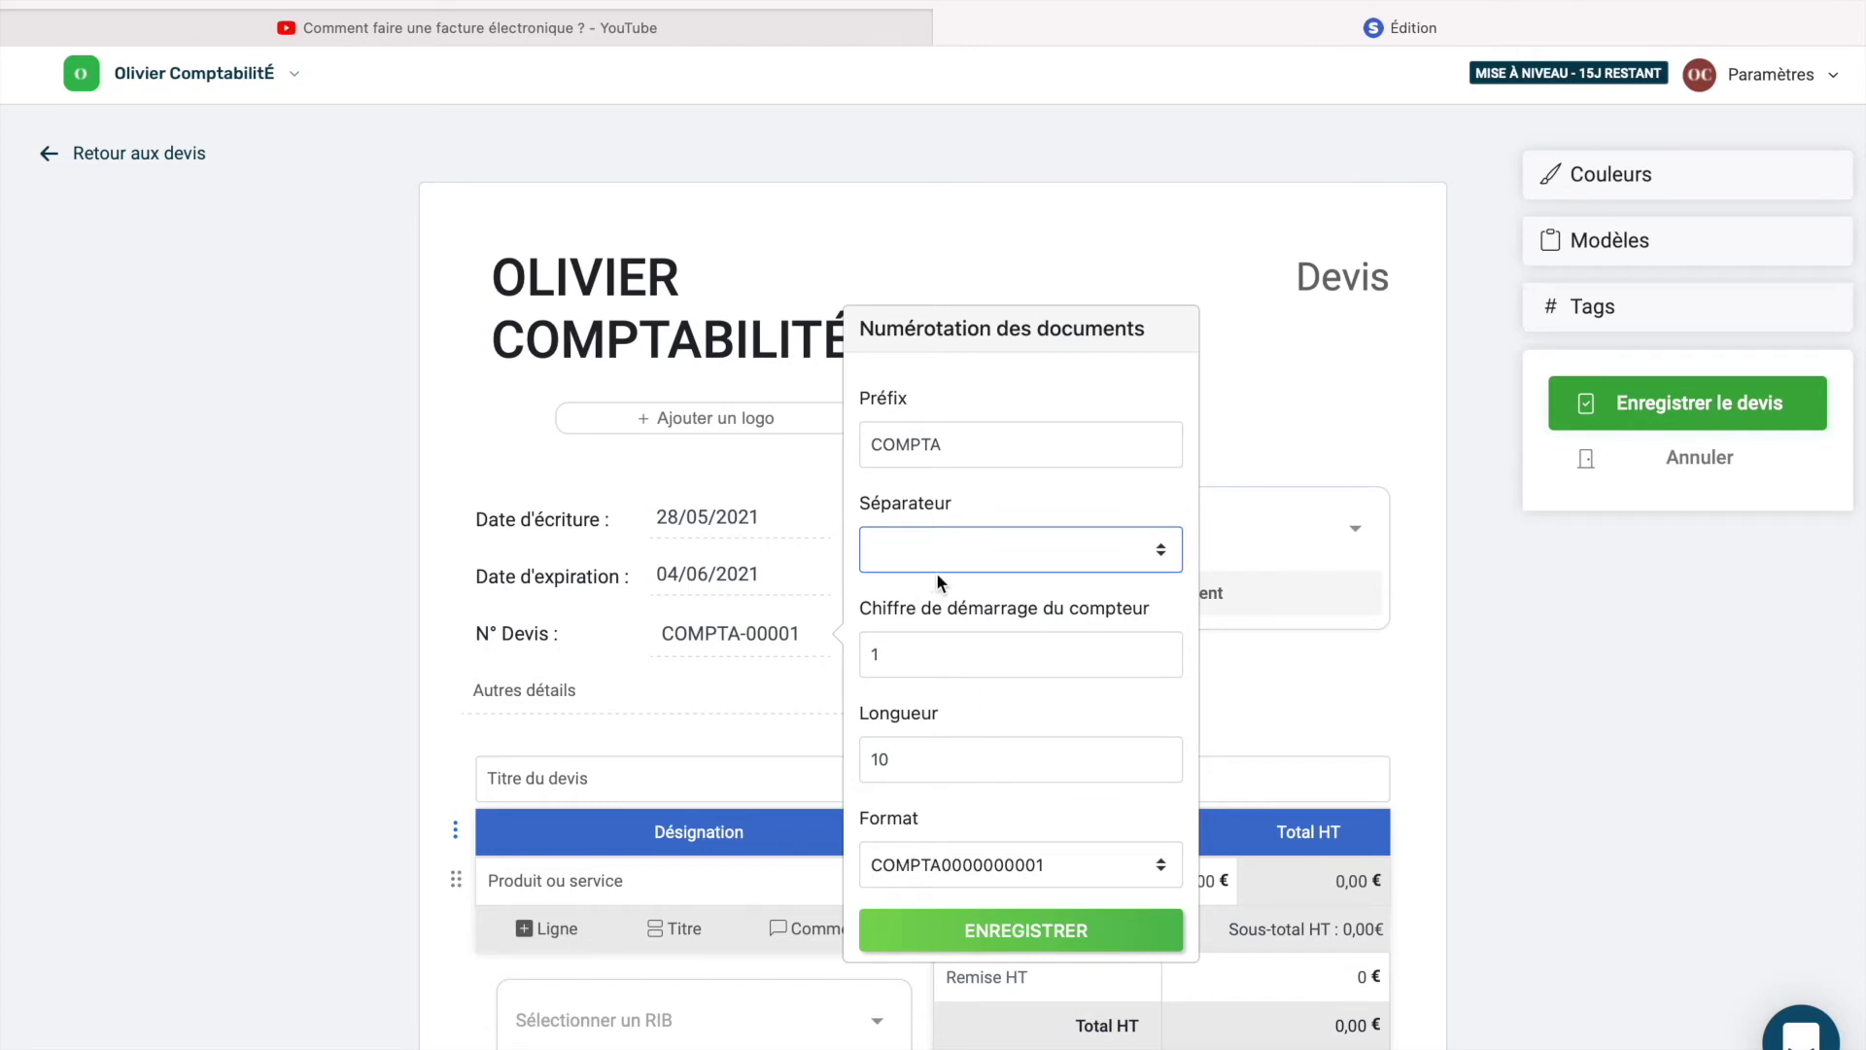
{"action": "left_click", "coordinate": [962, 935]}
{"action": "left_click", "coordinate": [784, 662]}
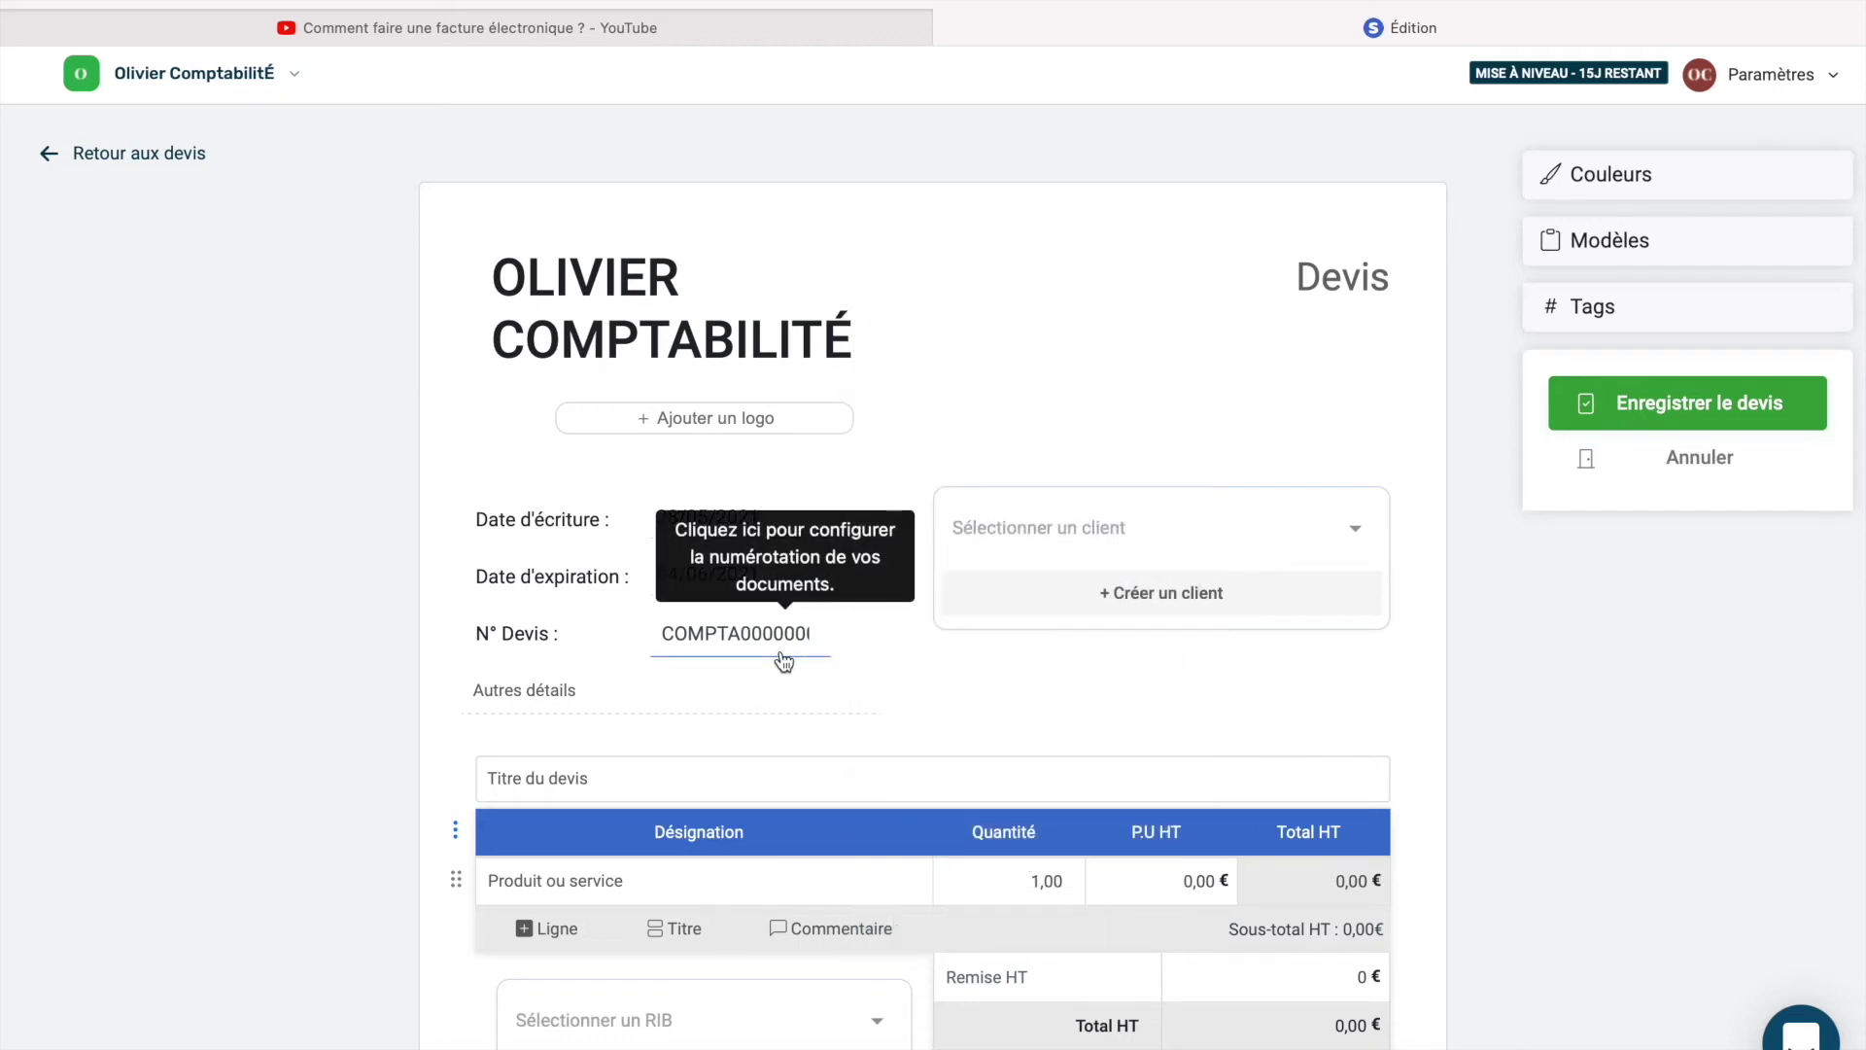
{"action": "left_click", "coordinate": [1023, 945]}
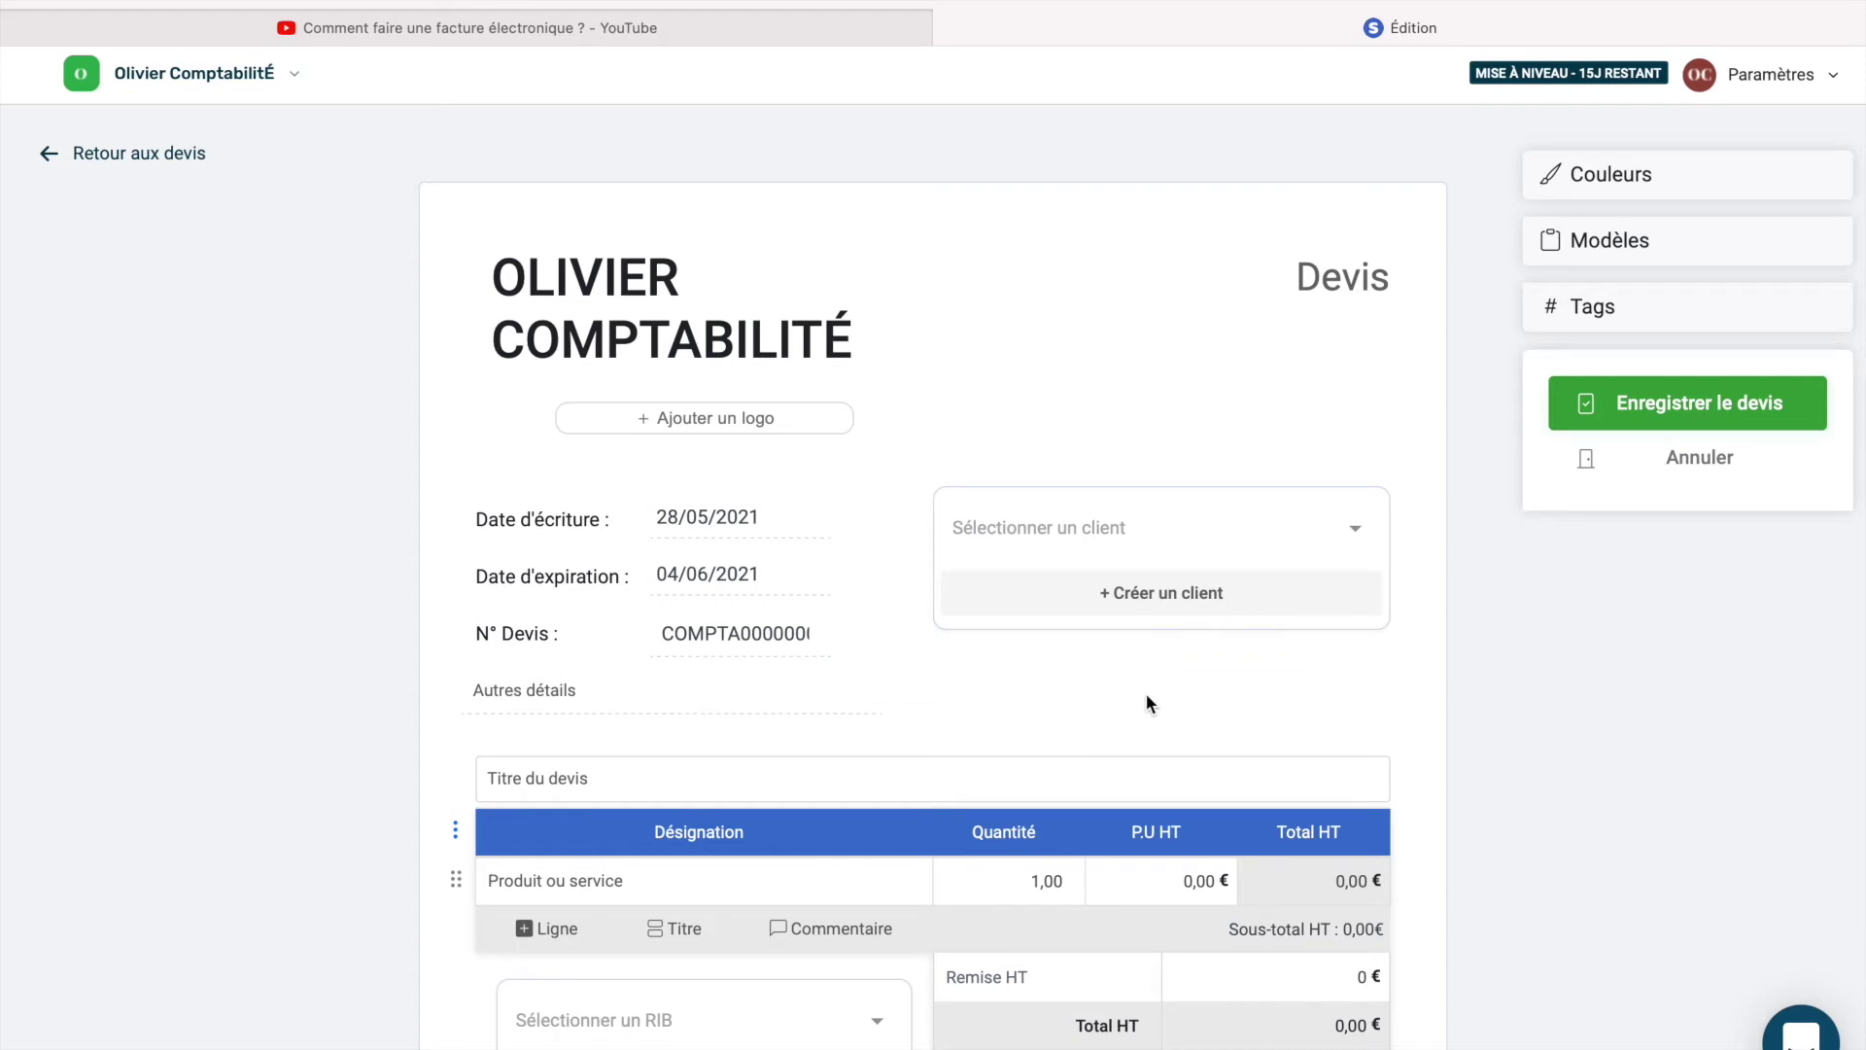
Create a new individual client with the client's first and last name and attach them to the quote.
{"action": "left_click", "coordinate": [1159, 601]}
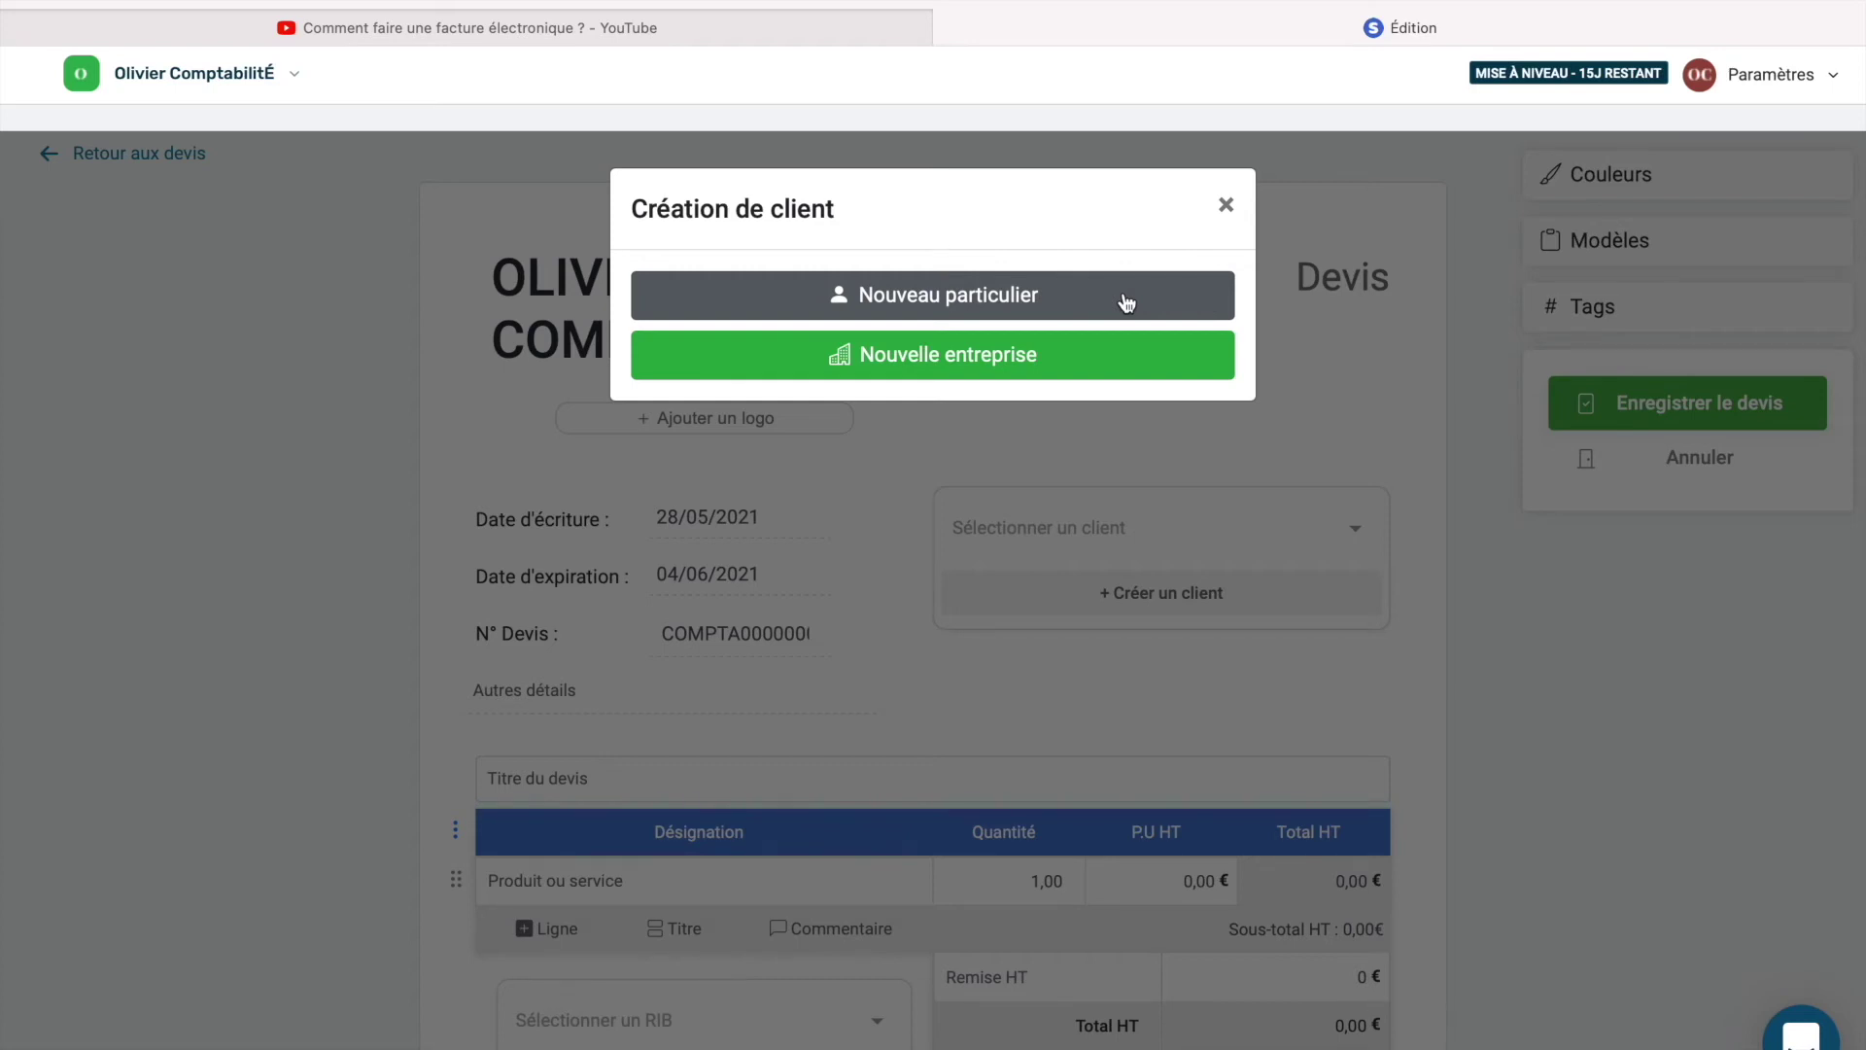
{"action": "left_click", "coordinate": [1126, 304]}
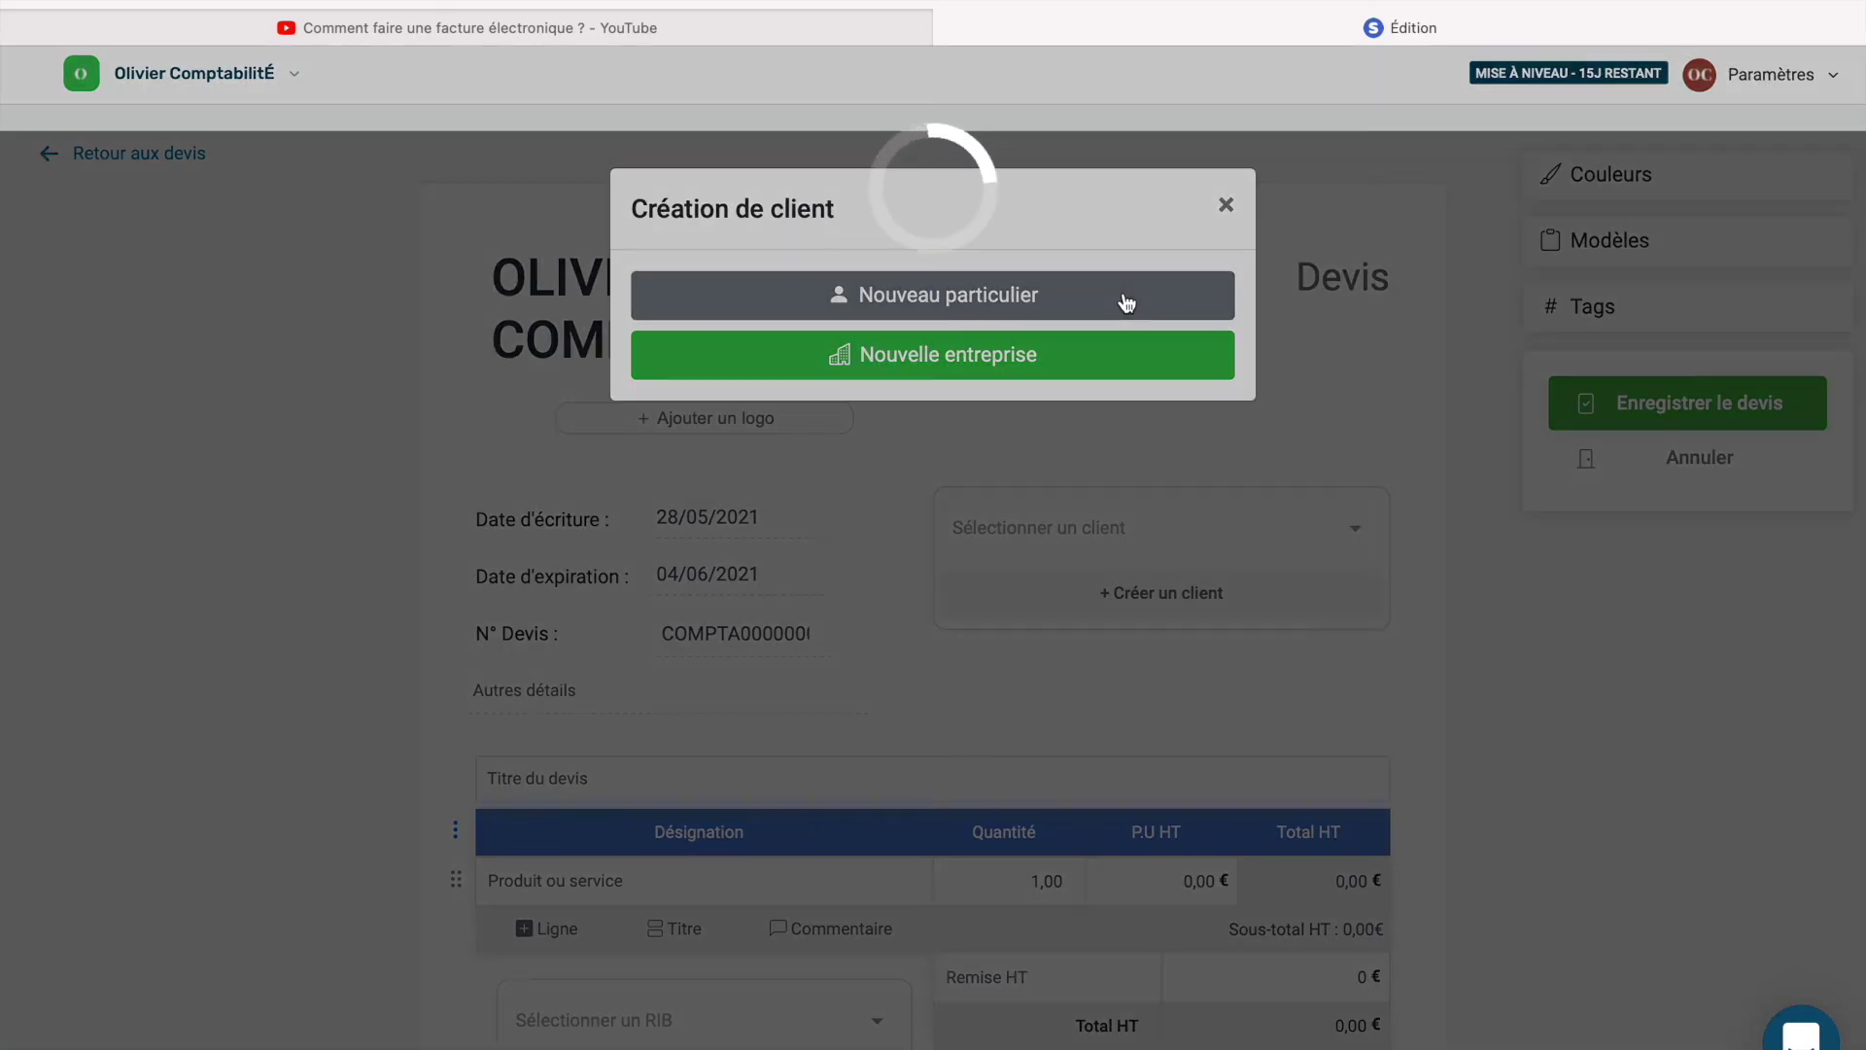
{"action": "left_click", "coordinate": [847, 283]}
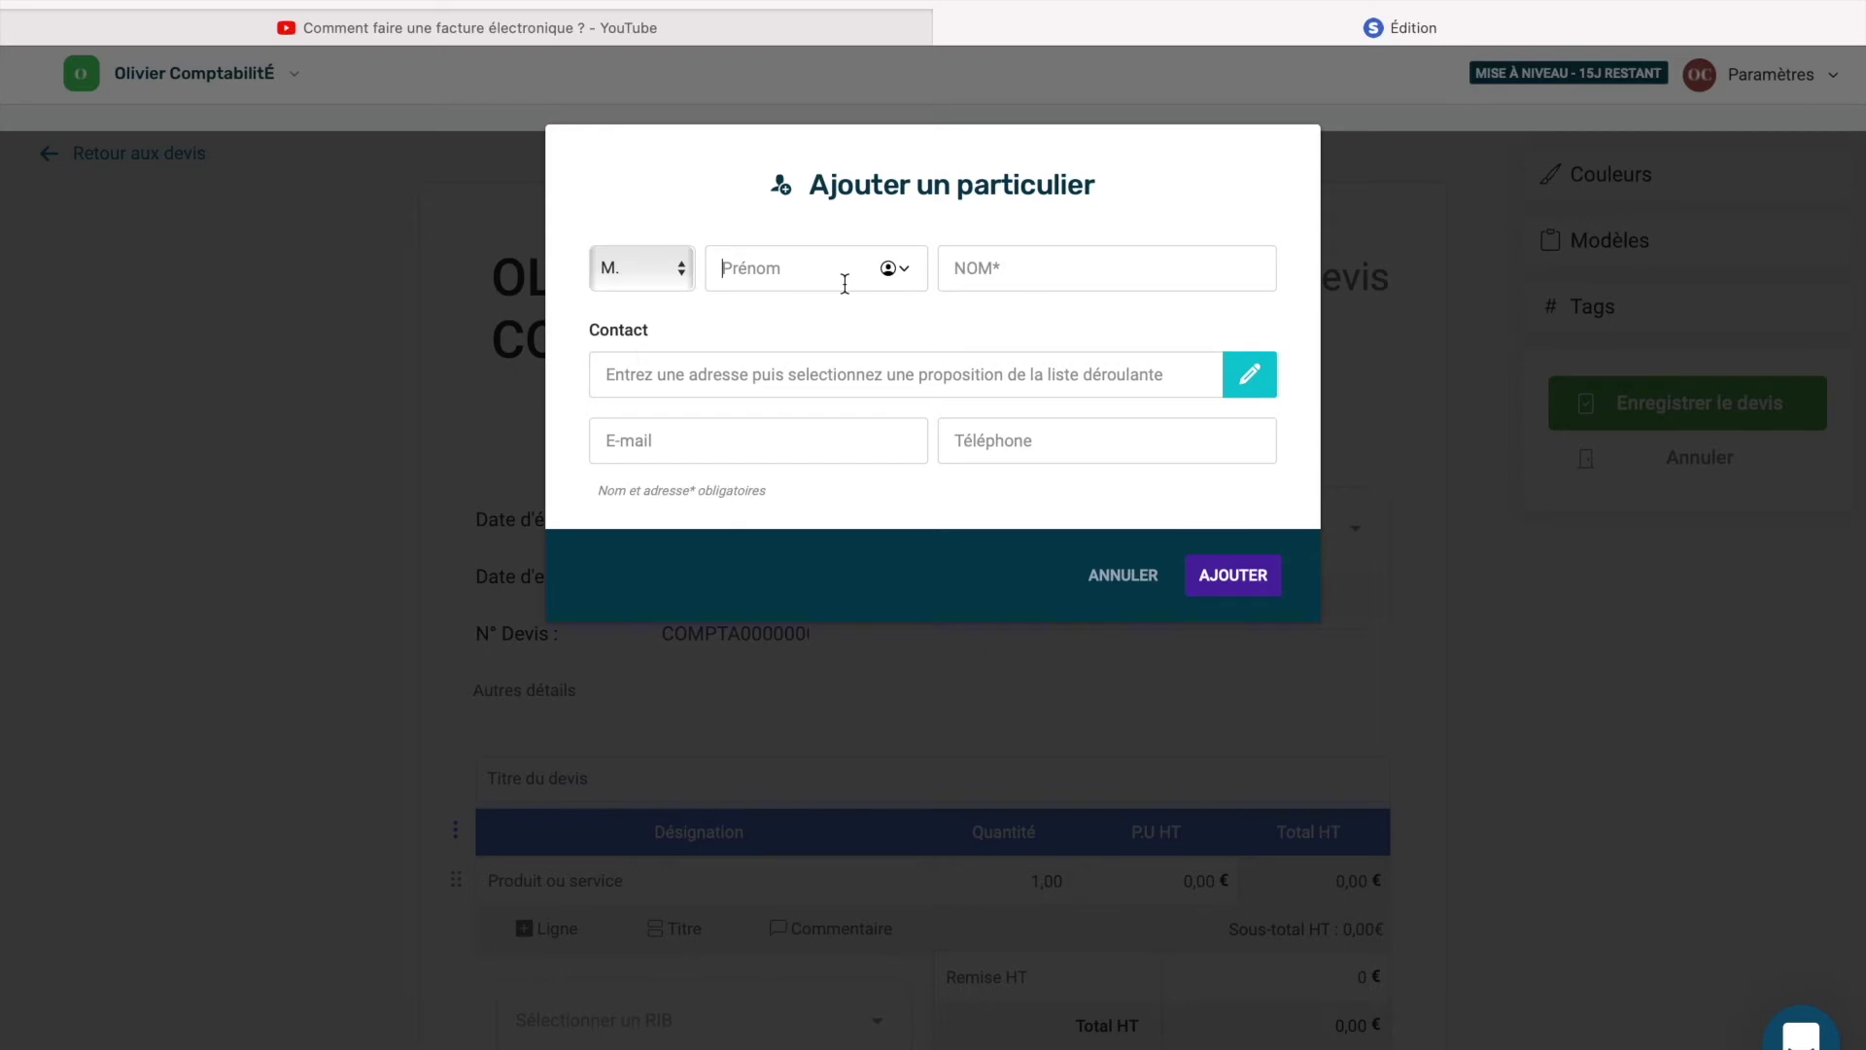
{"action": "type", "text": "Maxence"}
{"action": "left_click", "coordinate": [1047, 269]}
{"action": "type", "text": "COMPTA"}
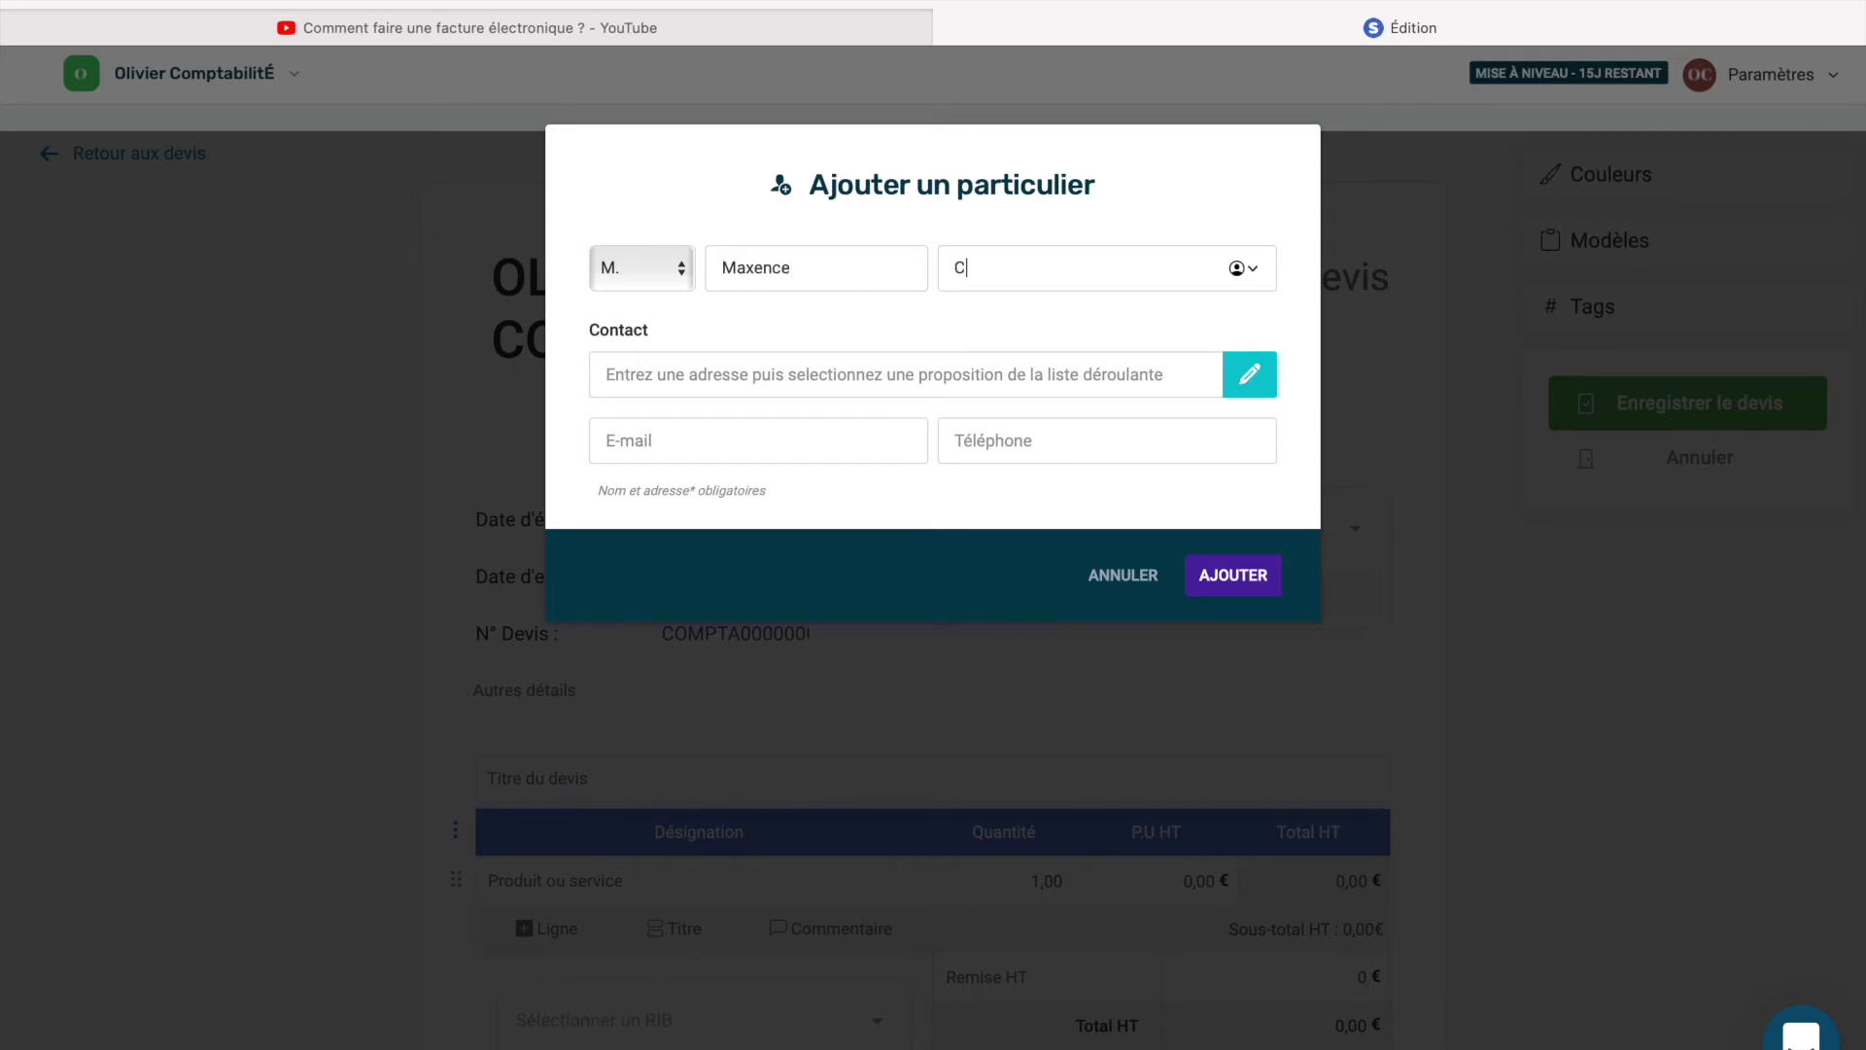
{"action": "type", "text": "BILITE"}
{"action": "left_click", "coordinate": [1215, 580]}
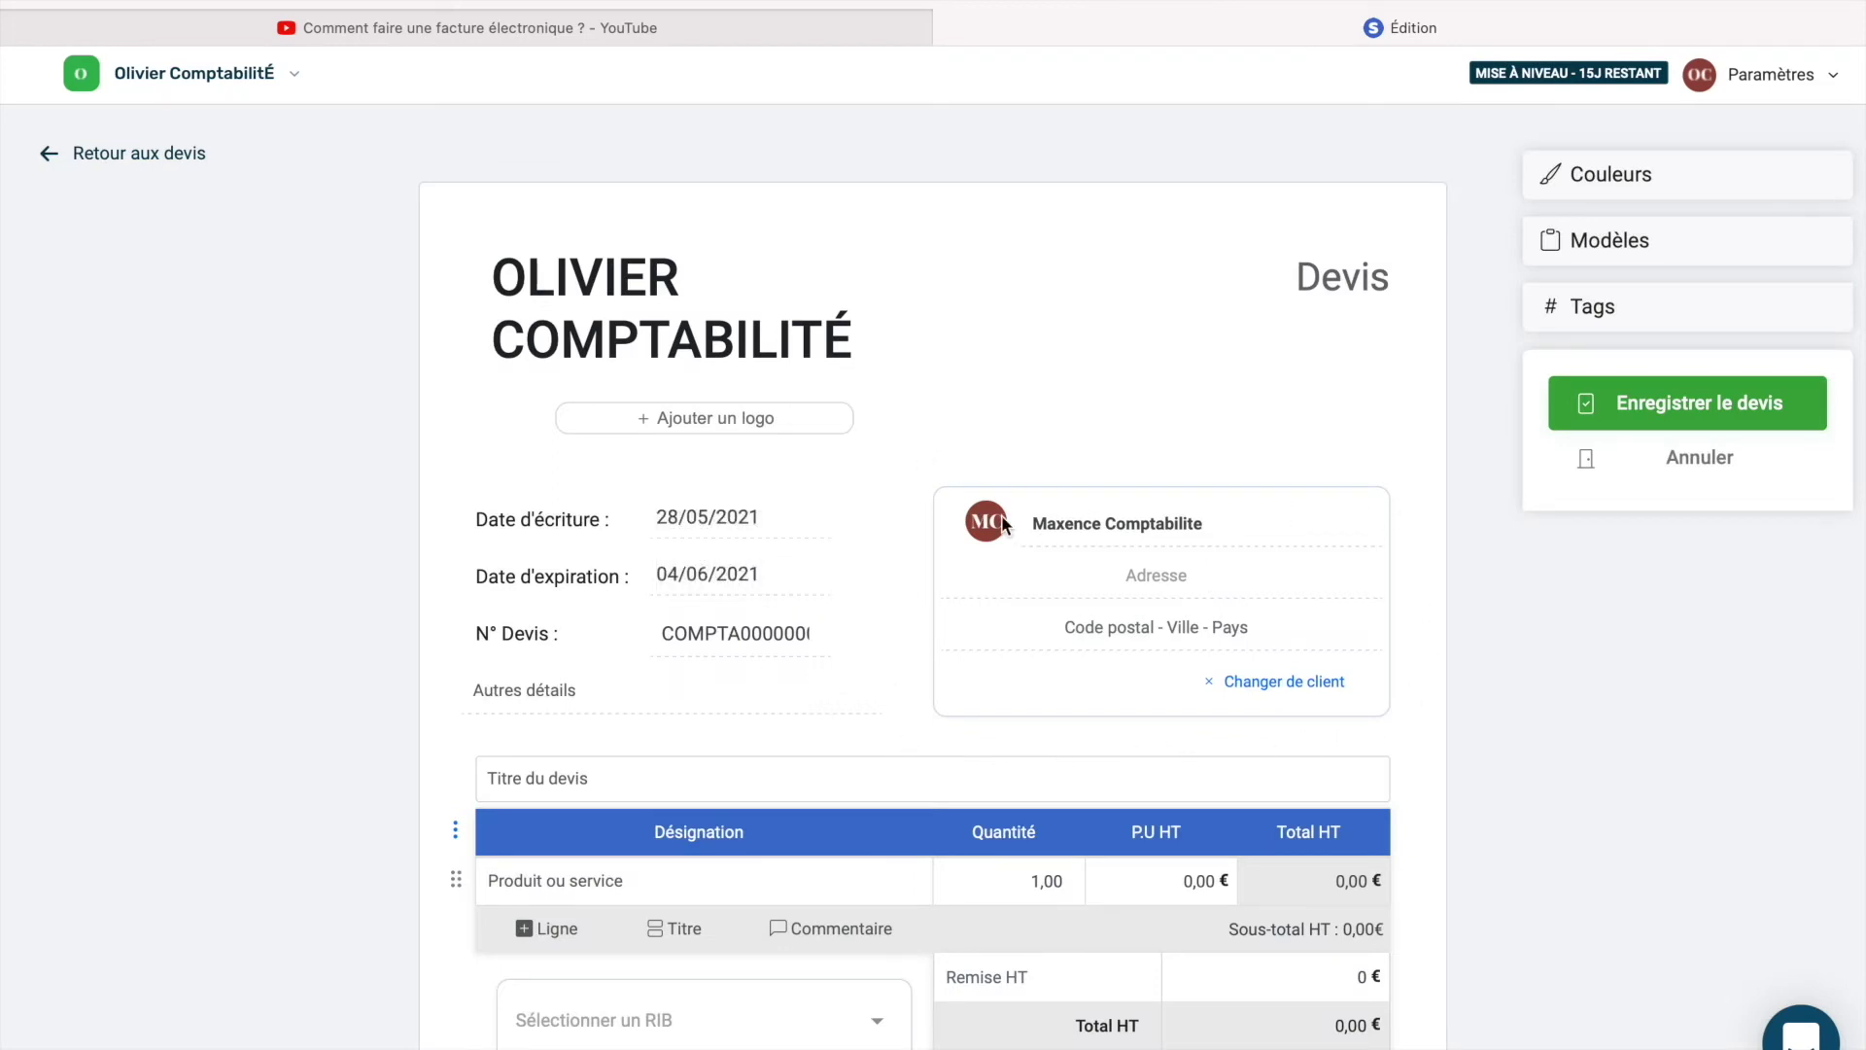
{"action": "scroll", "coordinate": [1001, 525], "scroll_direction": "down", "scroll_amount": 3}
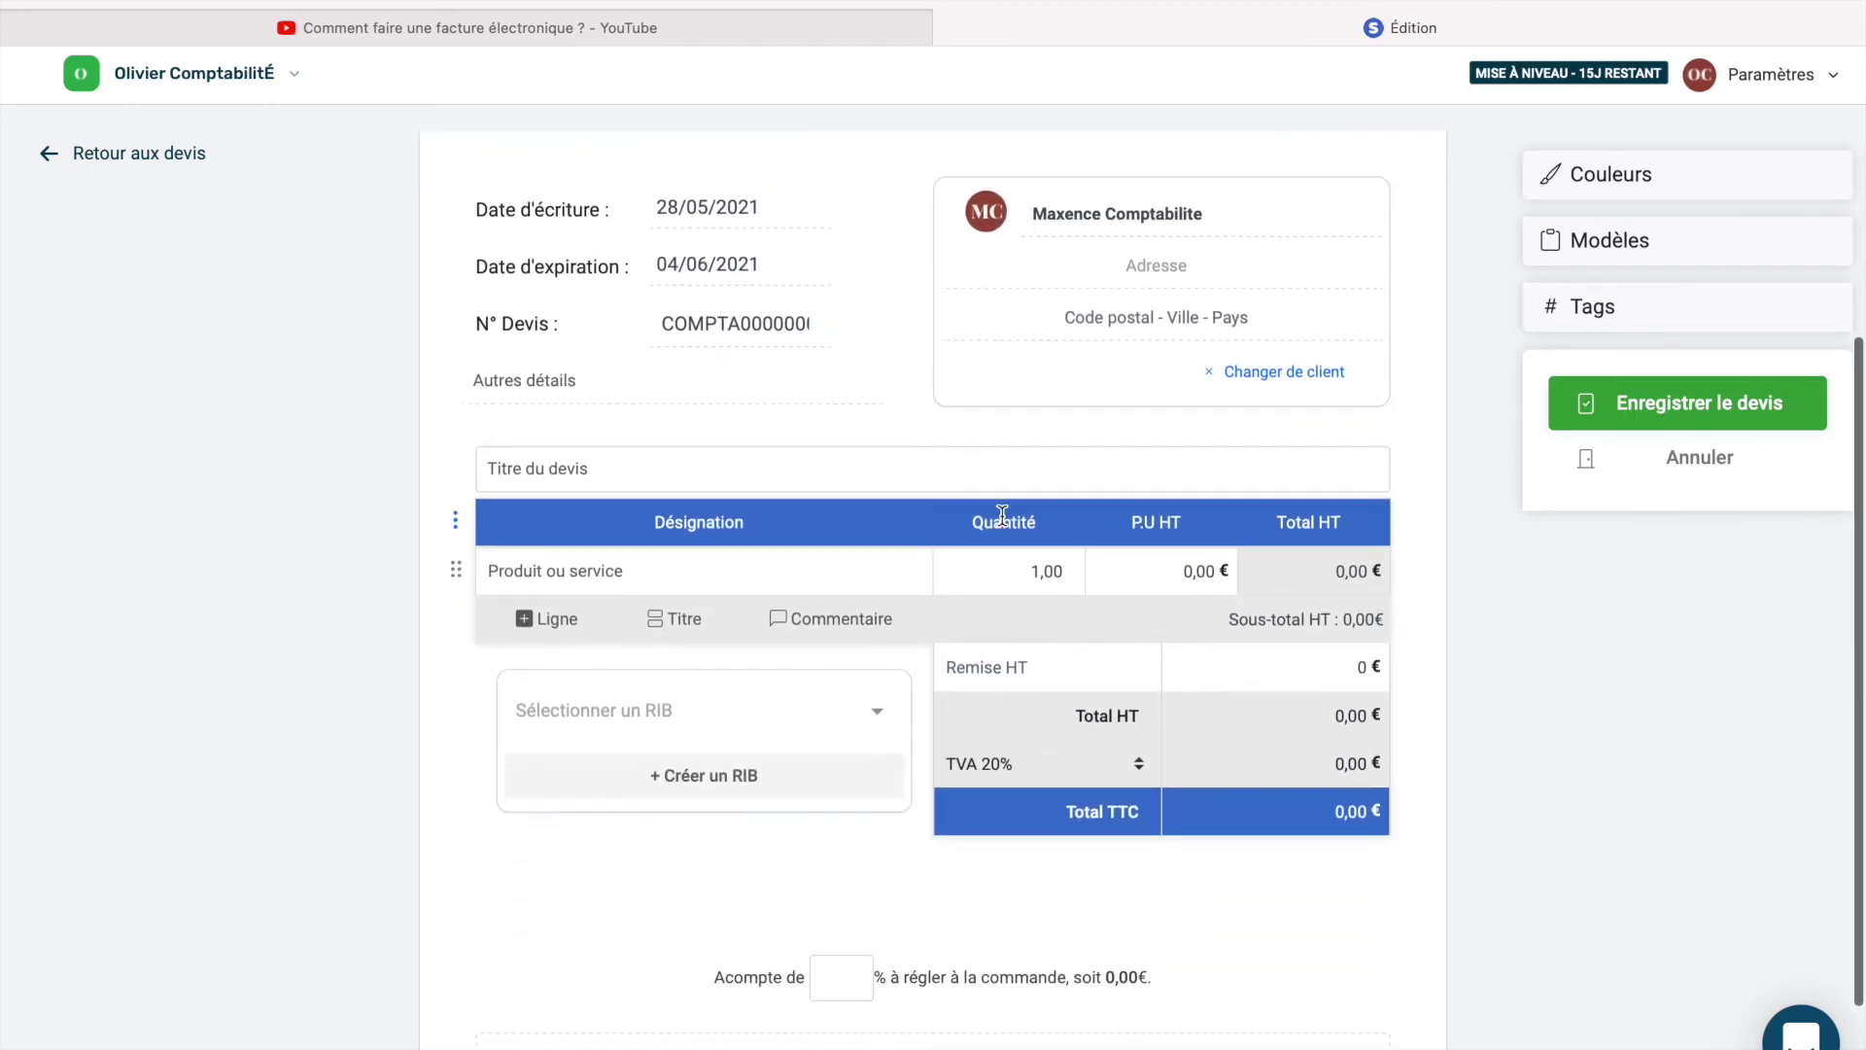
Title the quote 'Terrasse' and add a 'Dalle béton' line at 1000 € HT.
{"action": "left_click", "coordinate": [521, 469]}
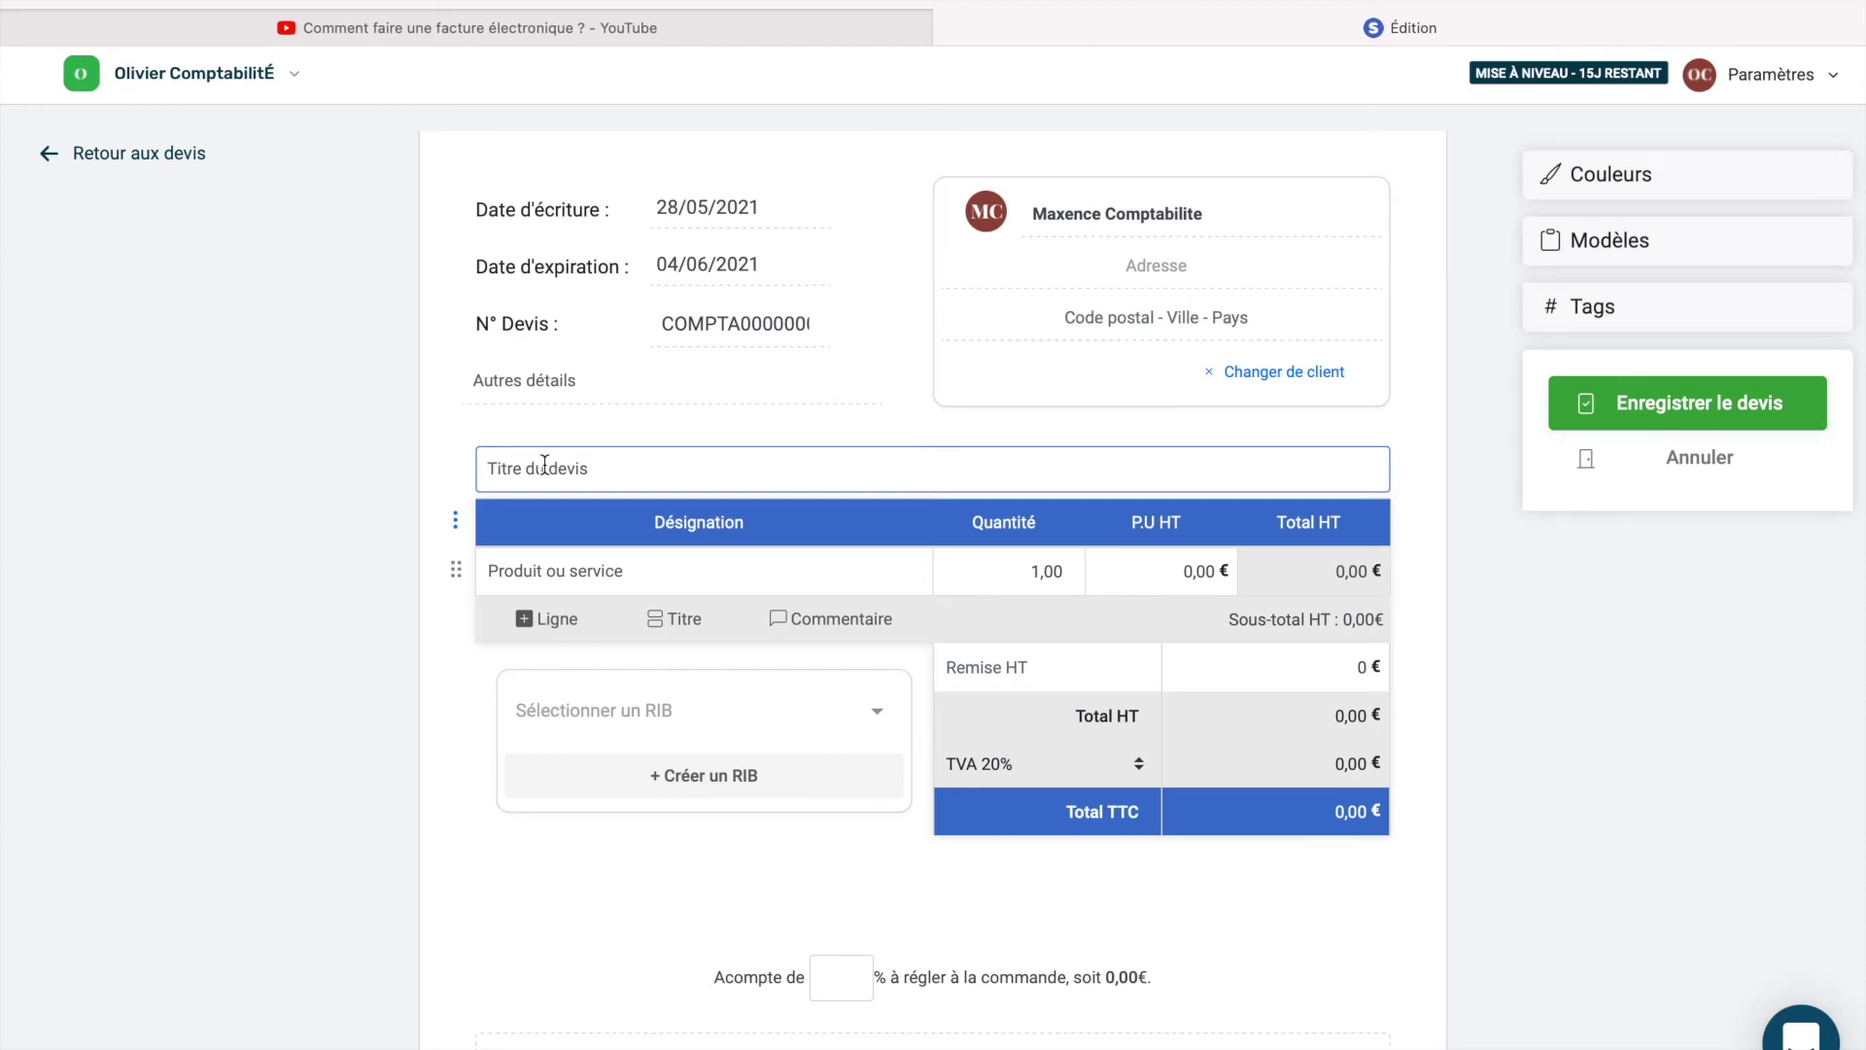
{"action": "type", "text": "Terrasse"}
{"action": "left_click", "coordinate": [639, 583]}
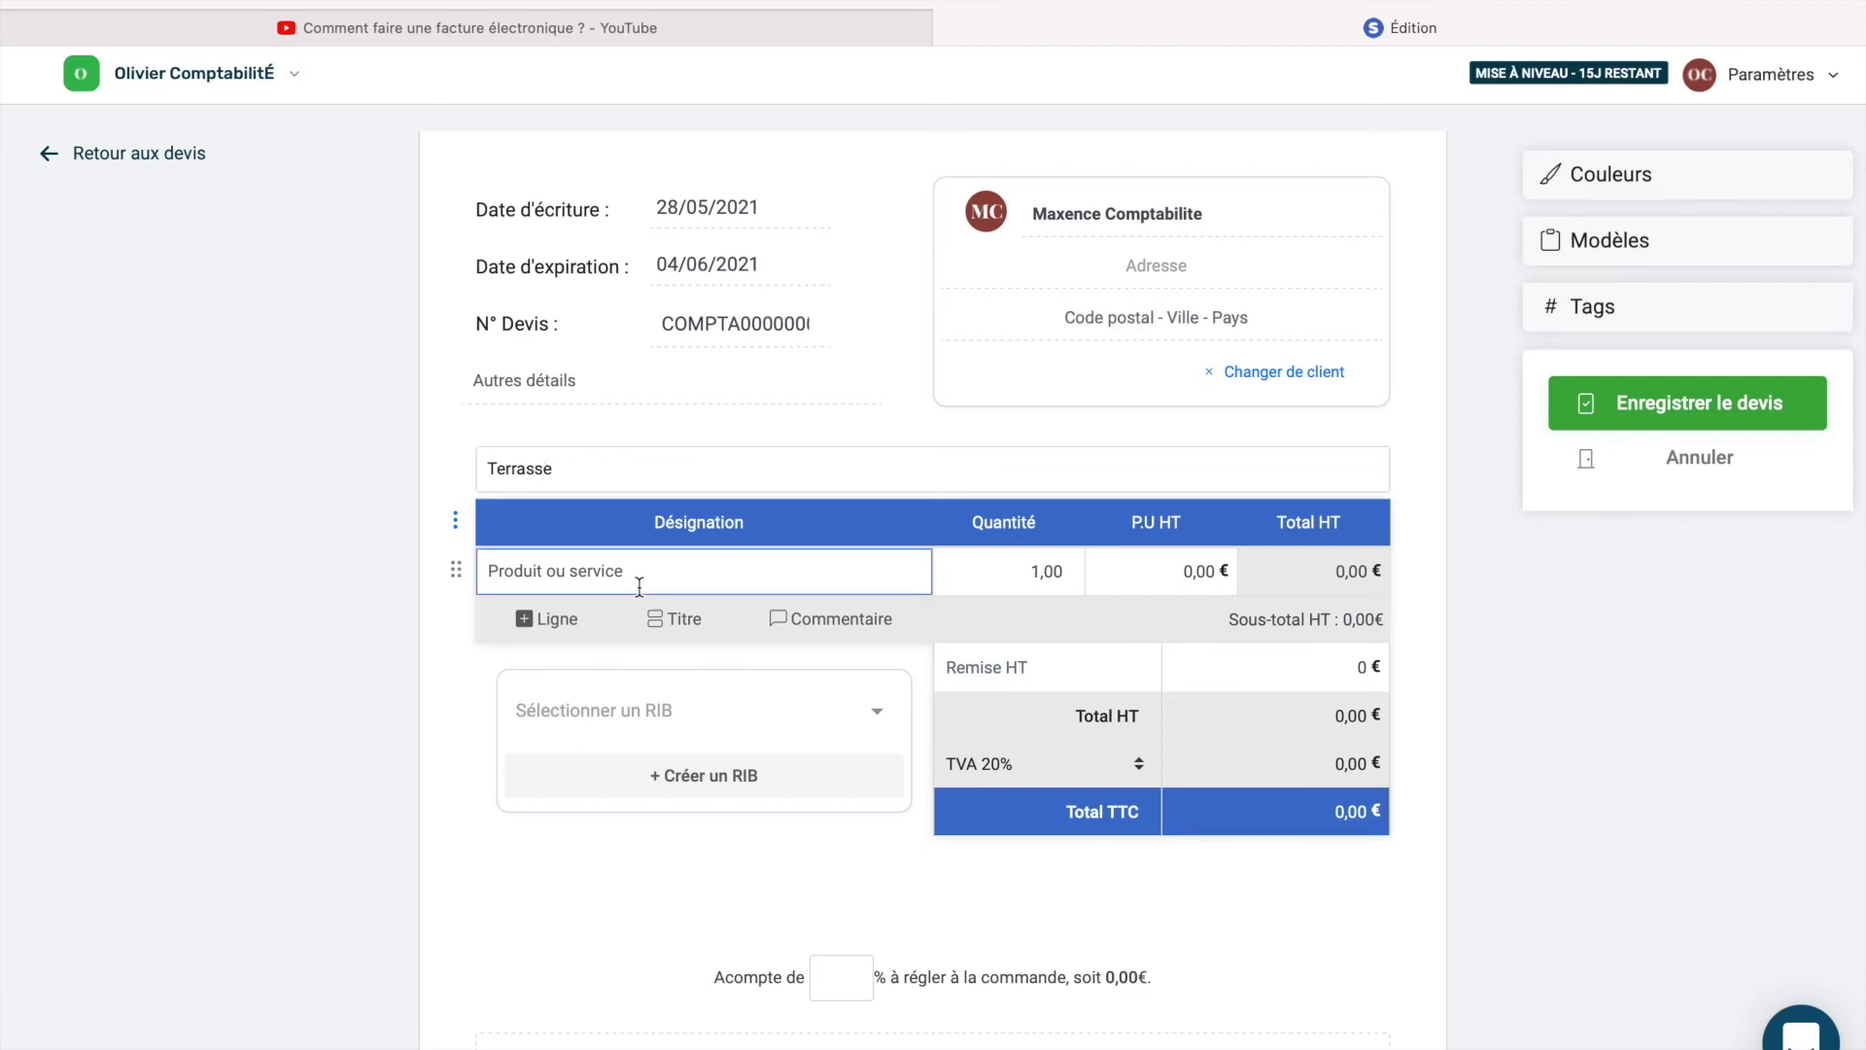
{"action": "type", "text": "Dalle béton"}
{"action": "left_click", "coordinate": [1194, 567]}
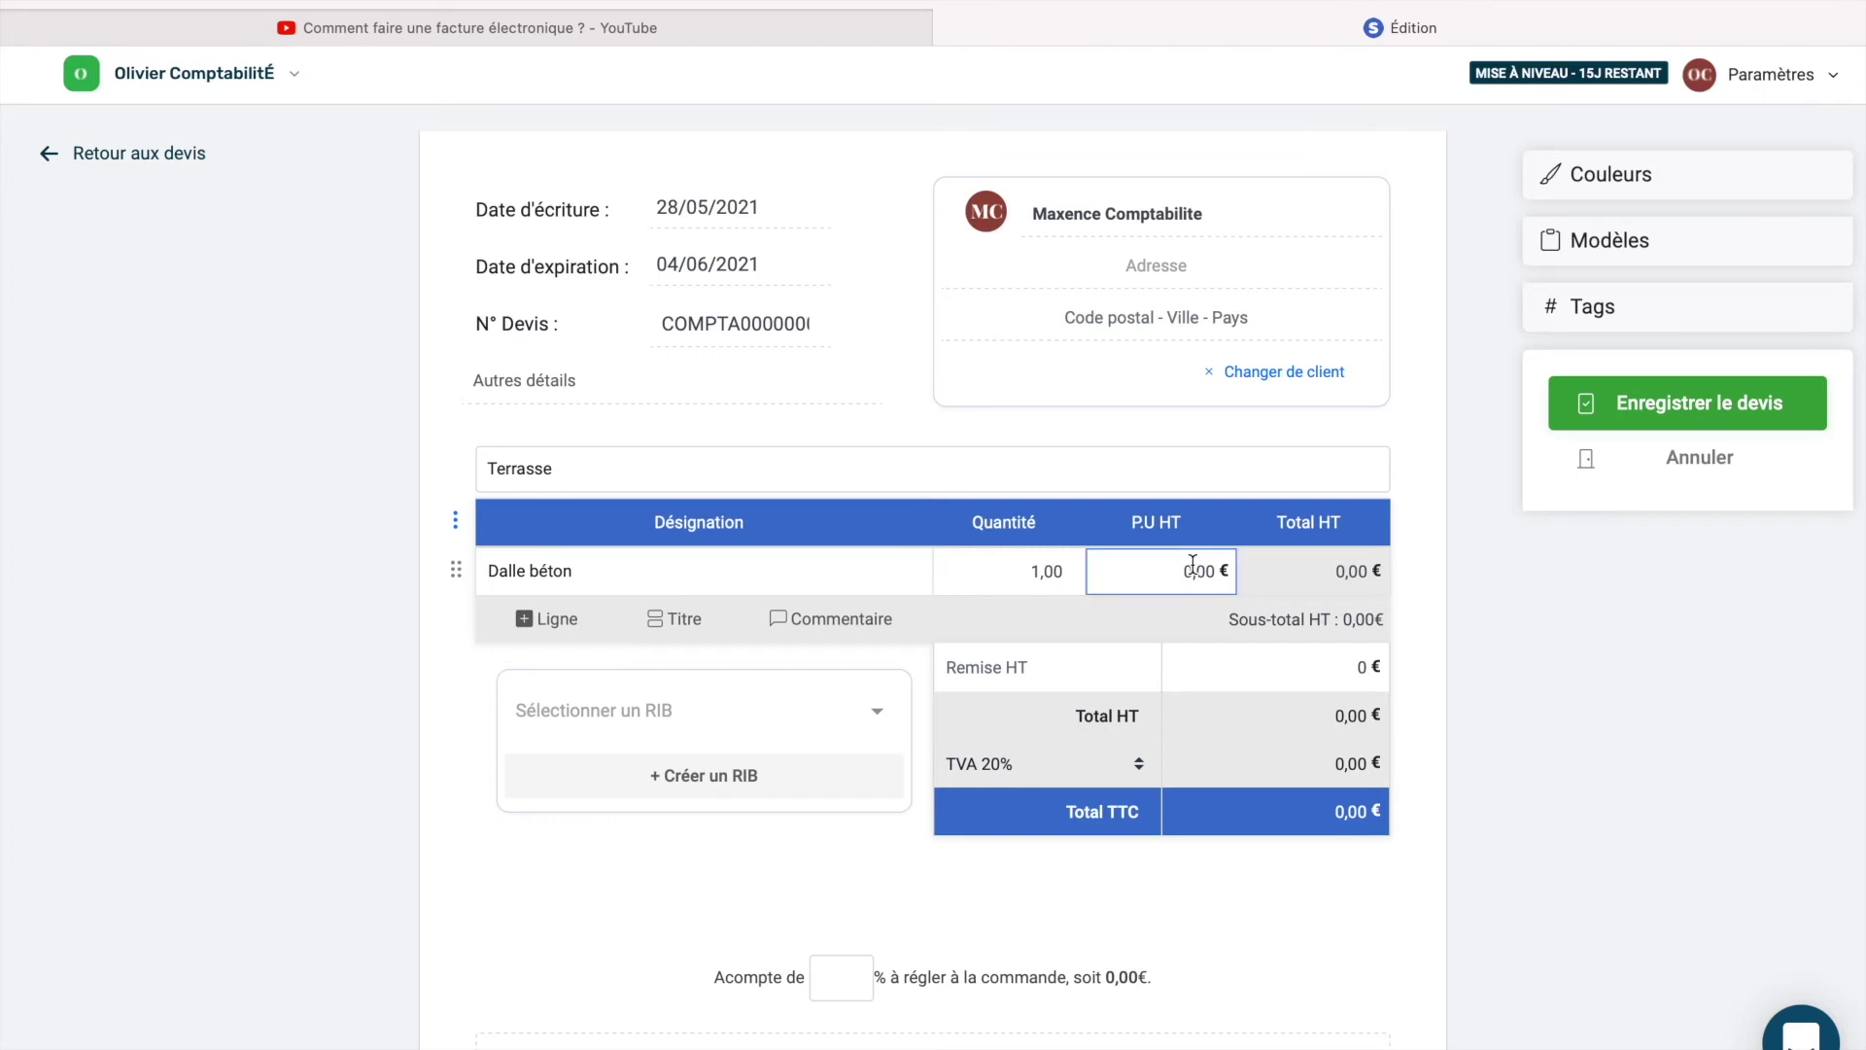
{"action": "type", "text": "1000"}
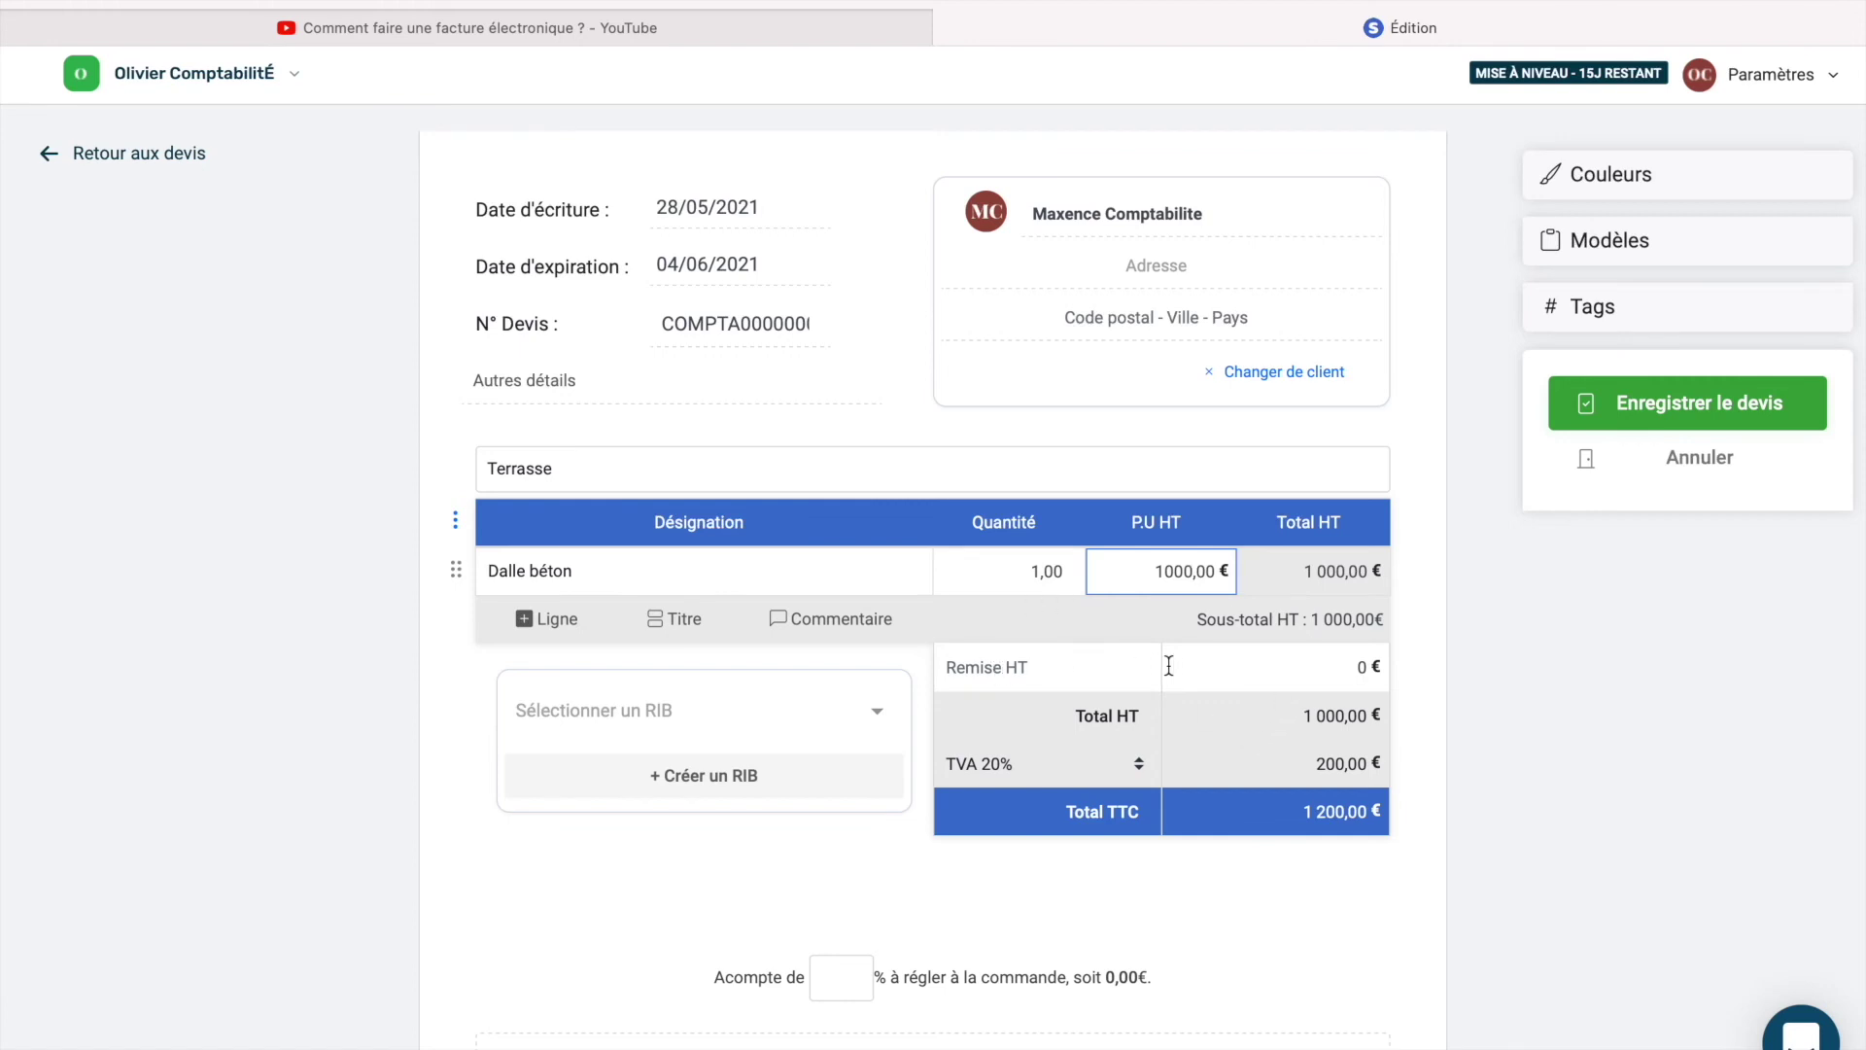
Apply a 100 € HT discount and keep VAT at 20%, giving 1 080,00 € TTC.
{"action": "left_click", "coordinate": [1351, 671]}
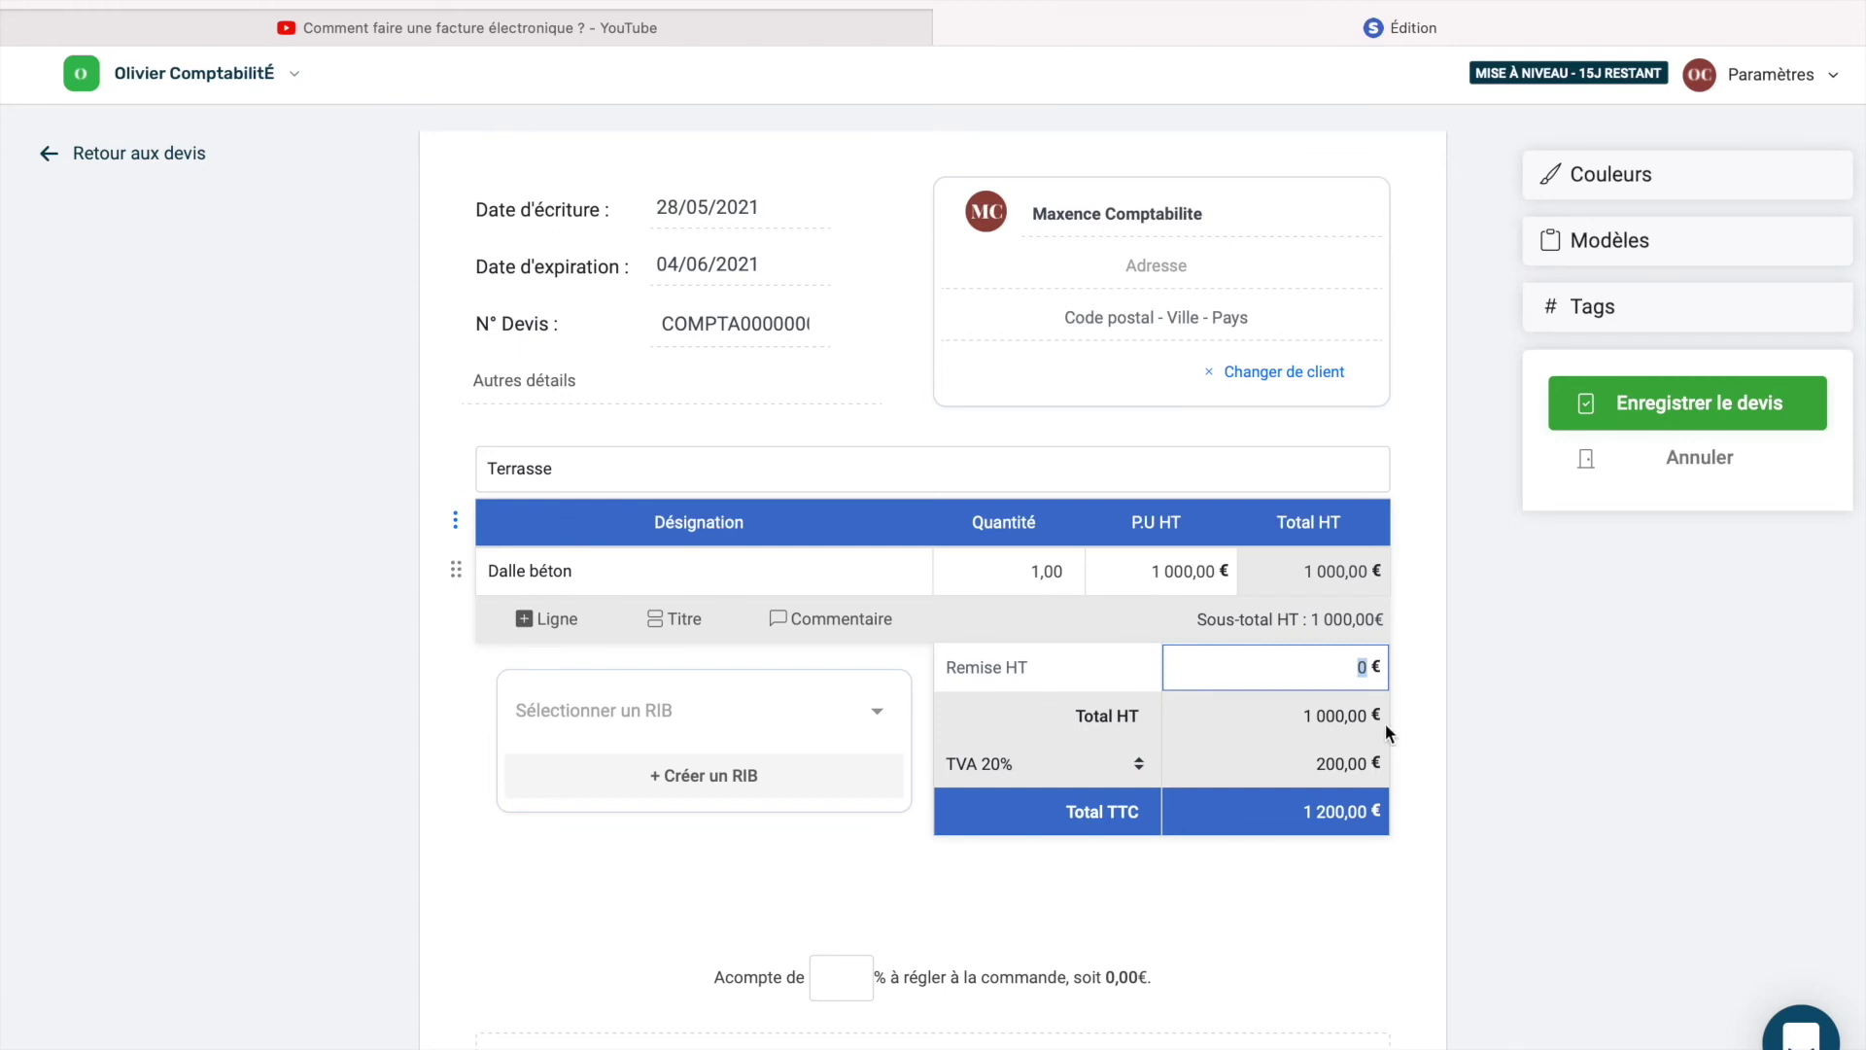
{"action": "type", "text": "100"}
{"action": "left_click", "coordinate": [1087, 751]}
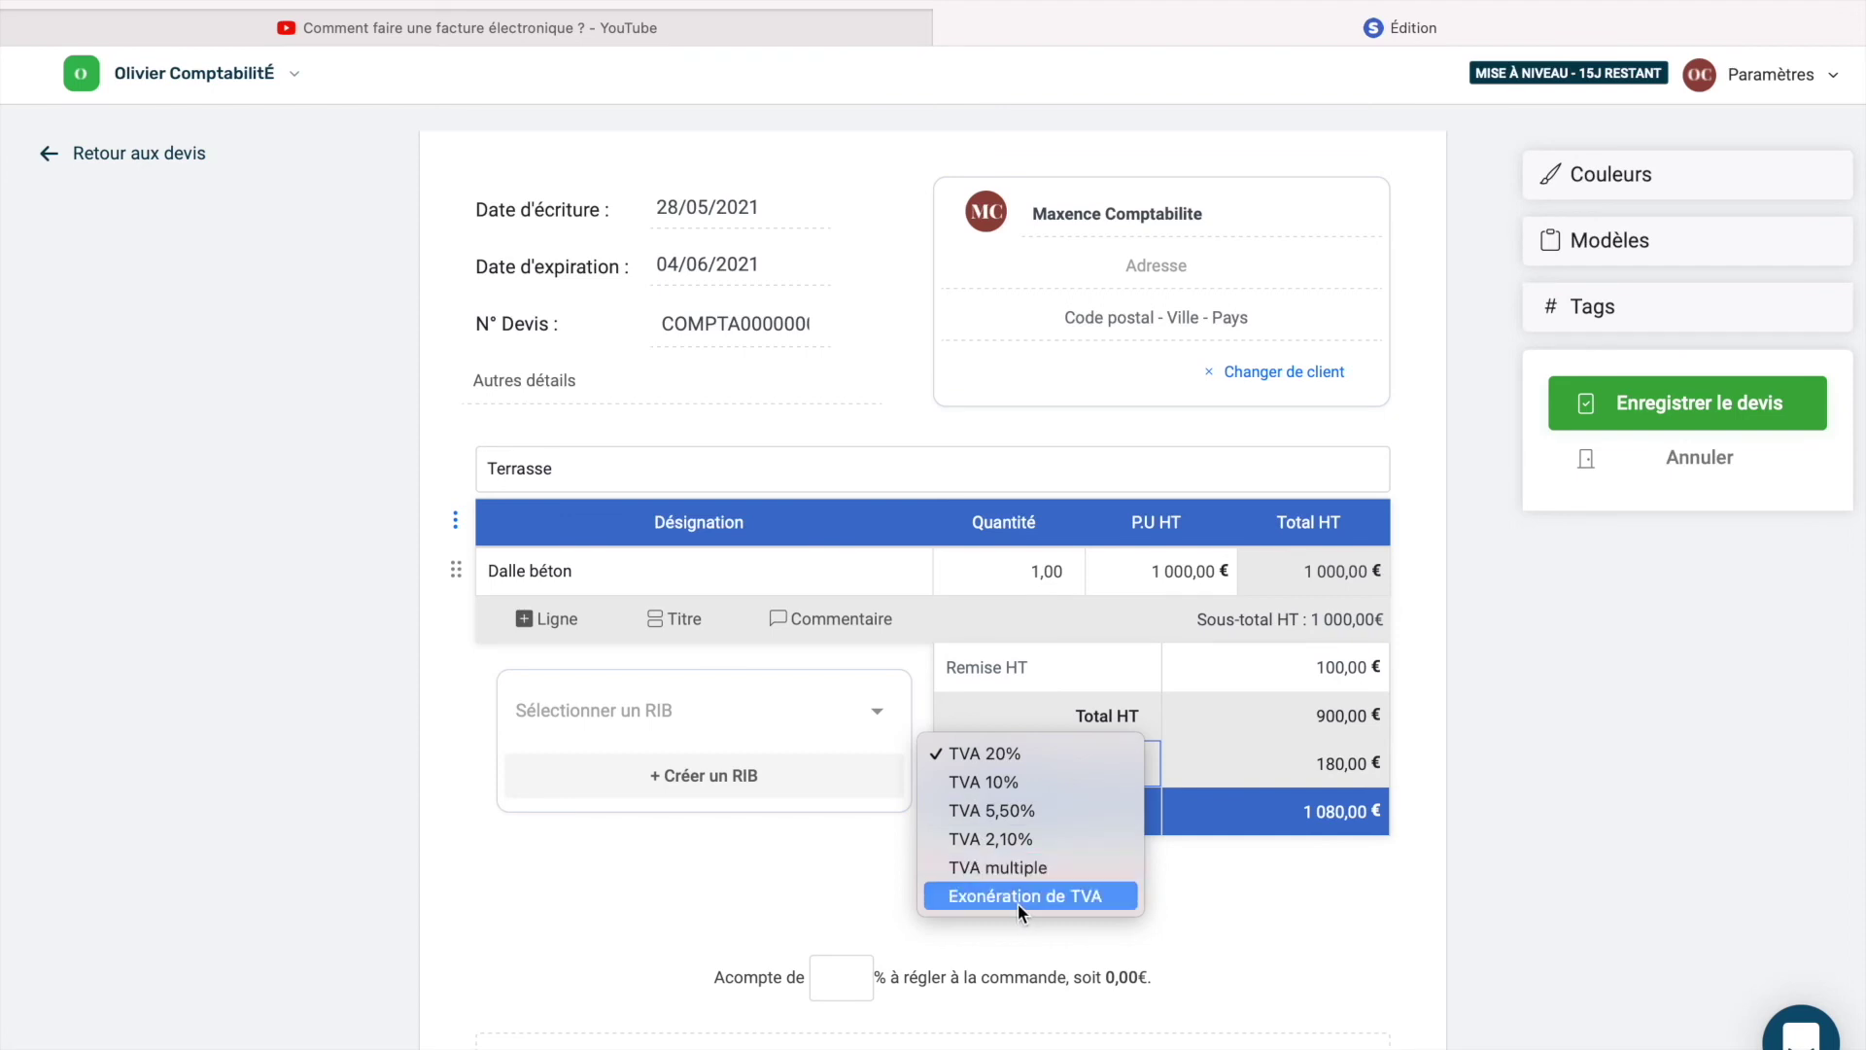
{"action": "left_click", "coordinate": [993, 751]}
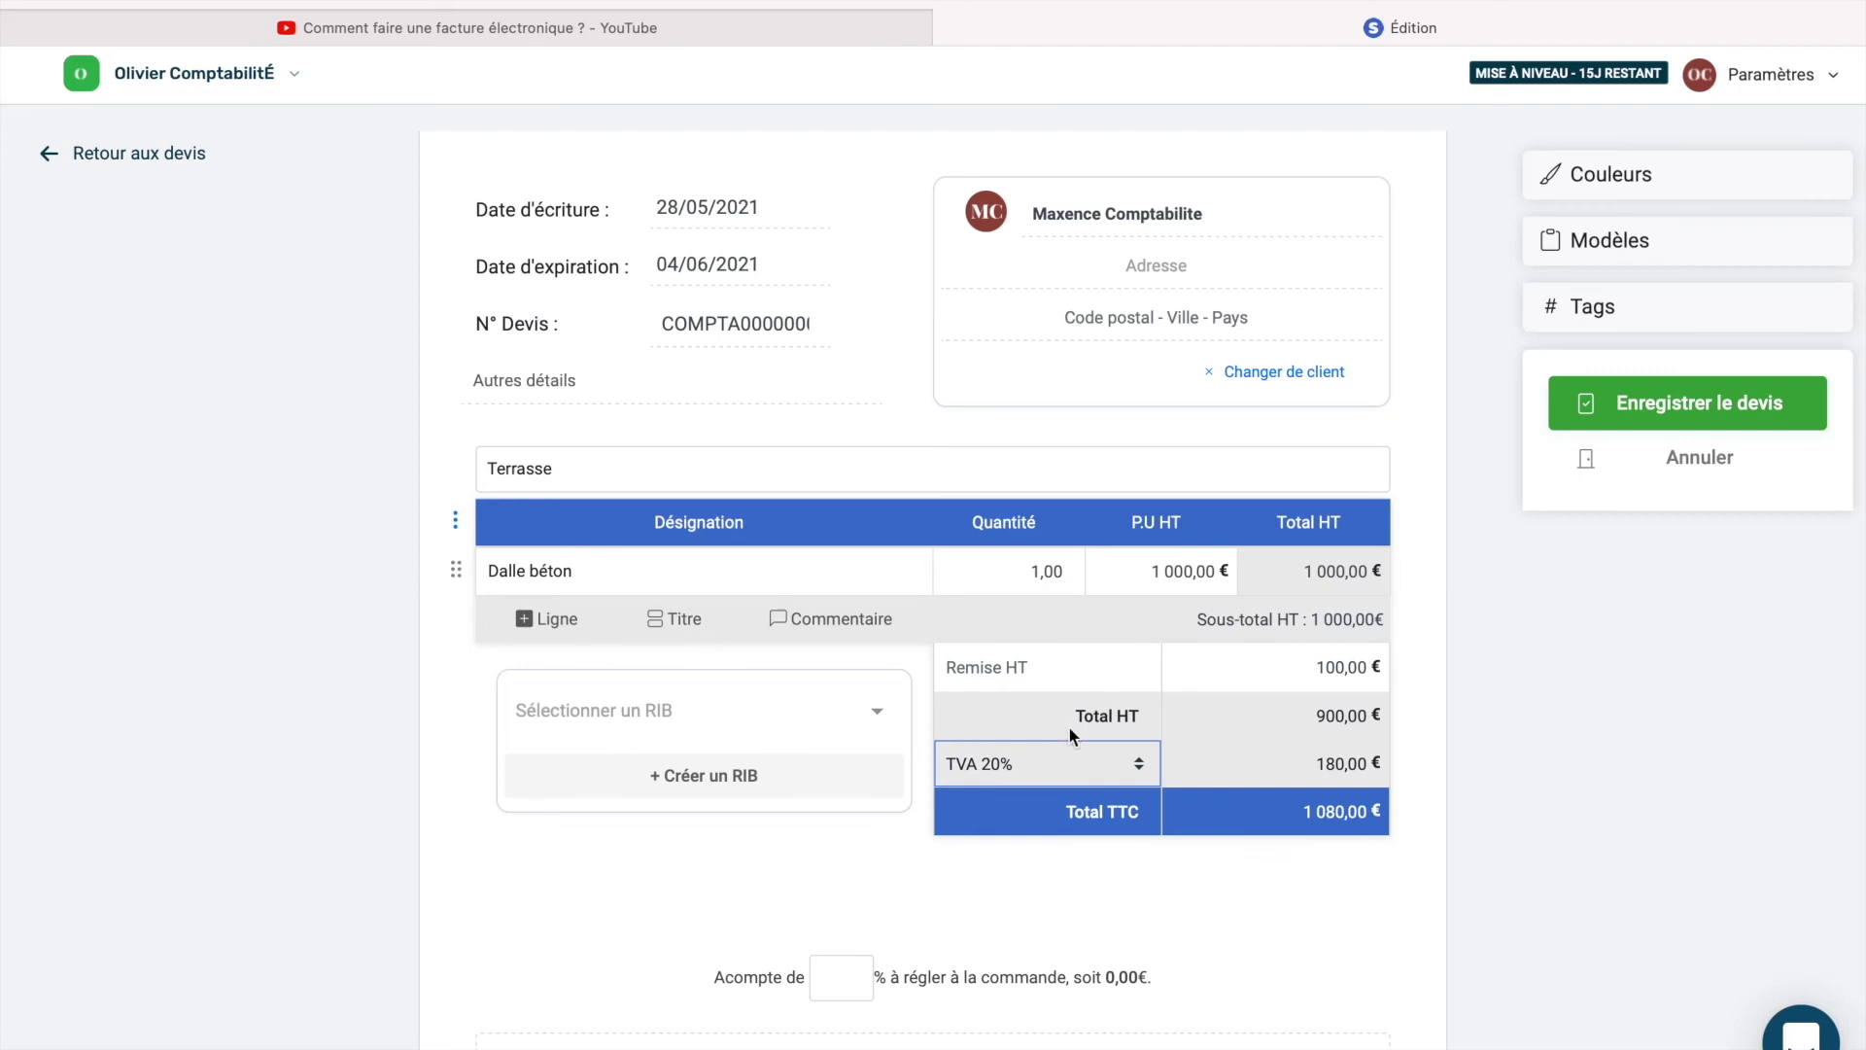
{"action": "scroll", "coordinate": [1069, 725], "scroll_direction": "down", "scroll_amount": 2}
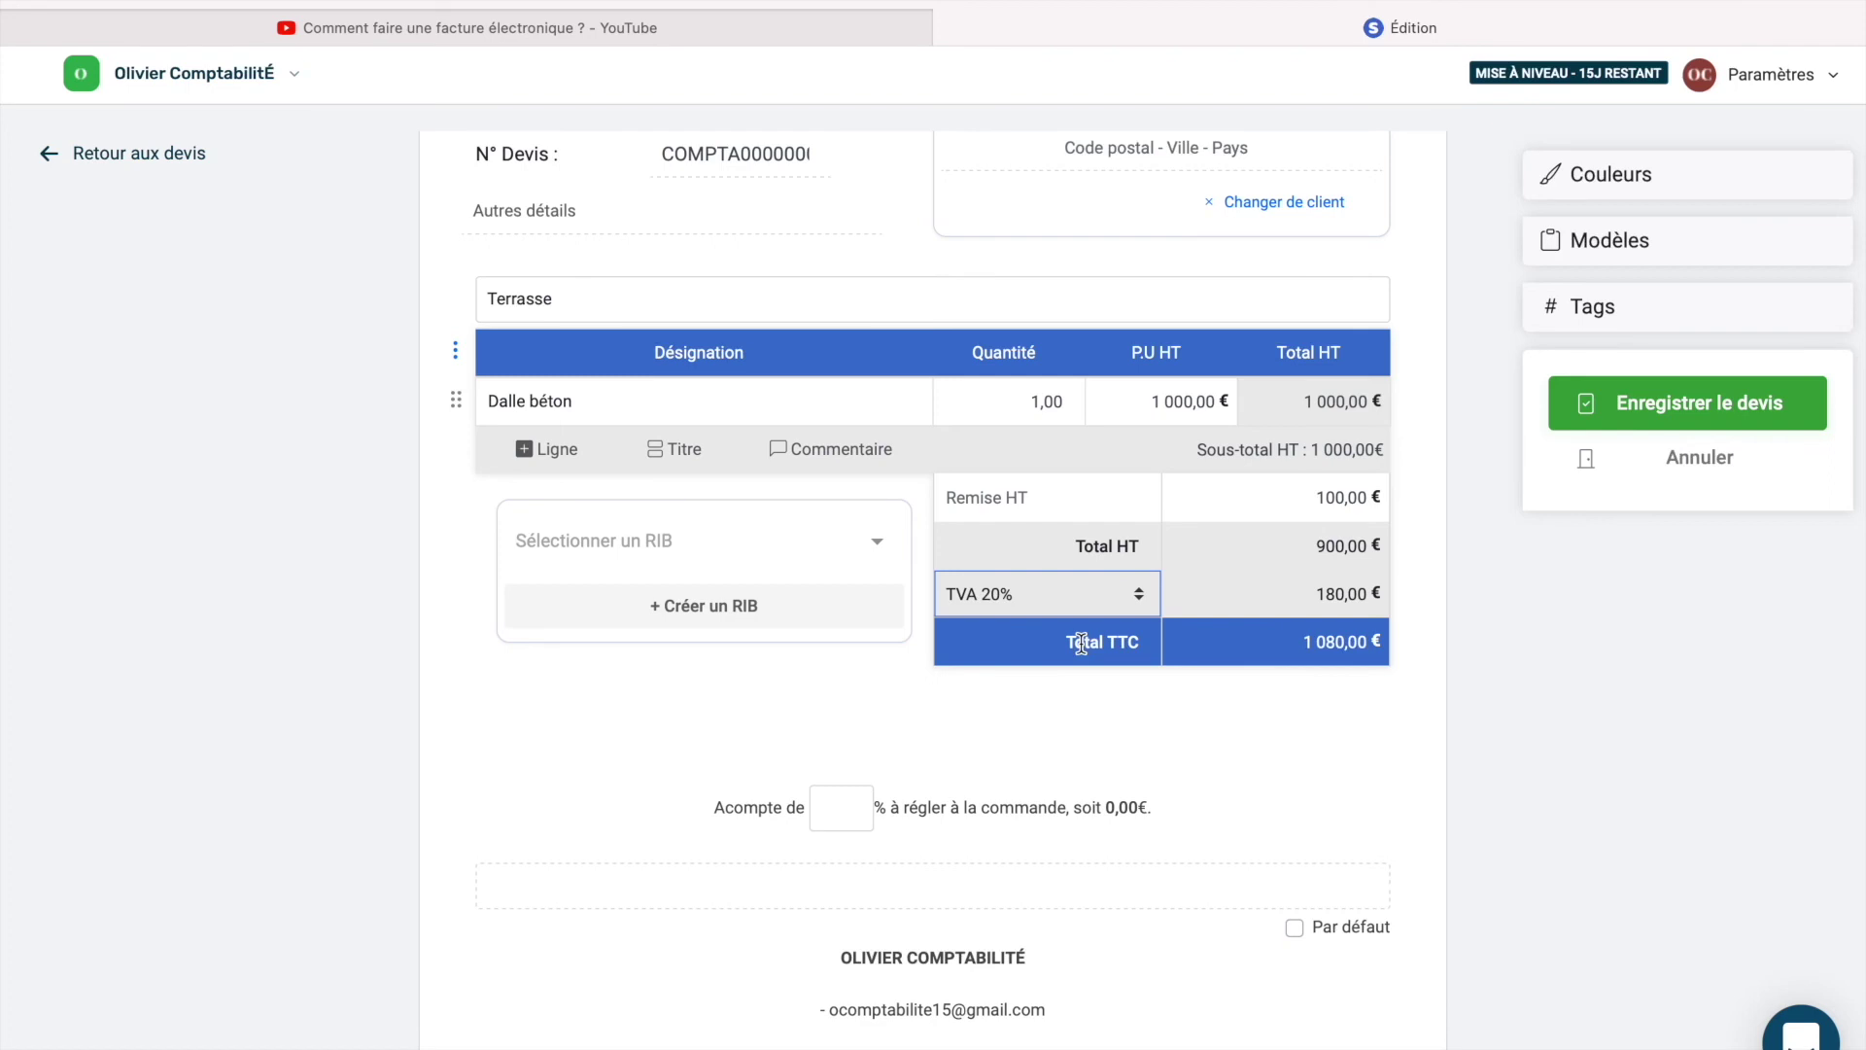
Fill in the deposit percentage as 0,00.
{"action": "scroll", "coordinate": [1081, 642], "scroll_direction": "down", "scroll_amount": 1}
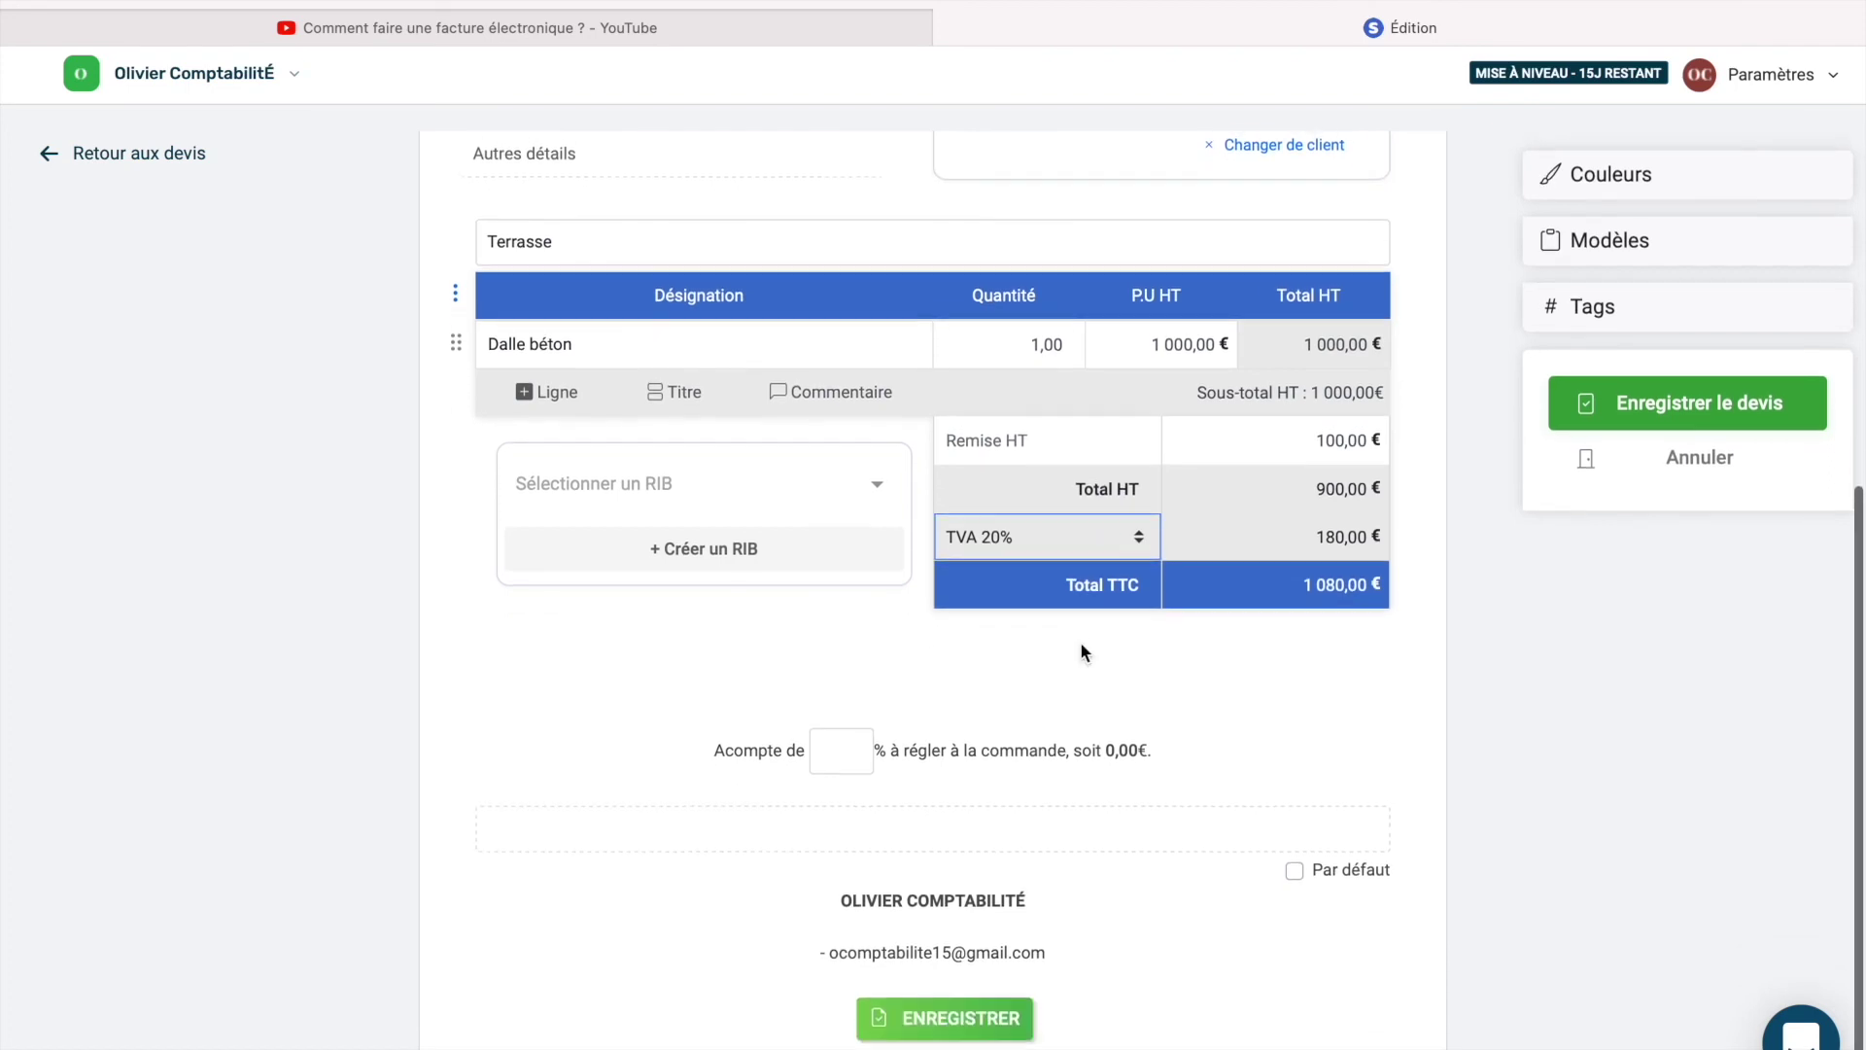
{"action": "left_click", "coordinate": [824, 753]}
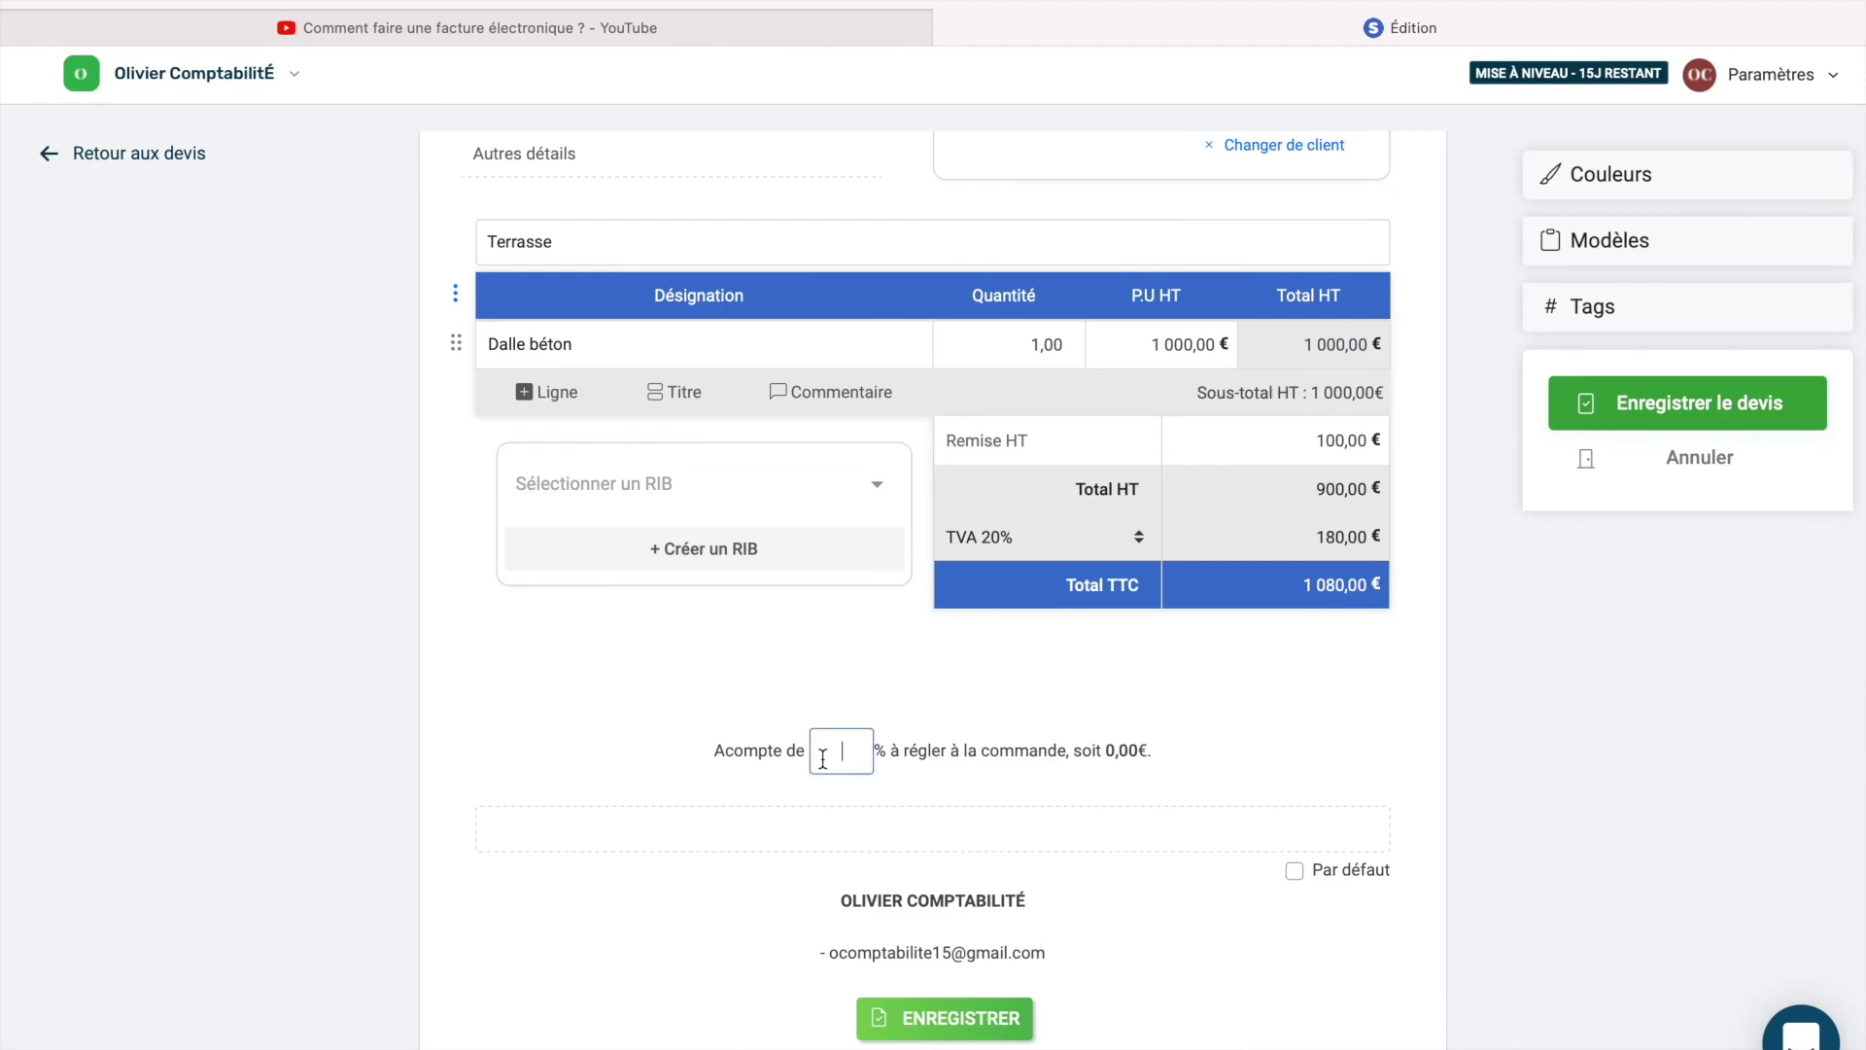
{"action": "scroll", "coordinate": [976, 686], "scroll_direction": "up", "scroll_amount": 10}
{"action": "scroll", "coordinate": [976, 697], "scroll_direction": "down", "scroll_amount": 10}
Change the quote's header colour to green, then save the quote.
{"action": "left_click", "coordinate": [1608, 180]}
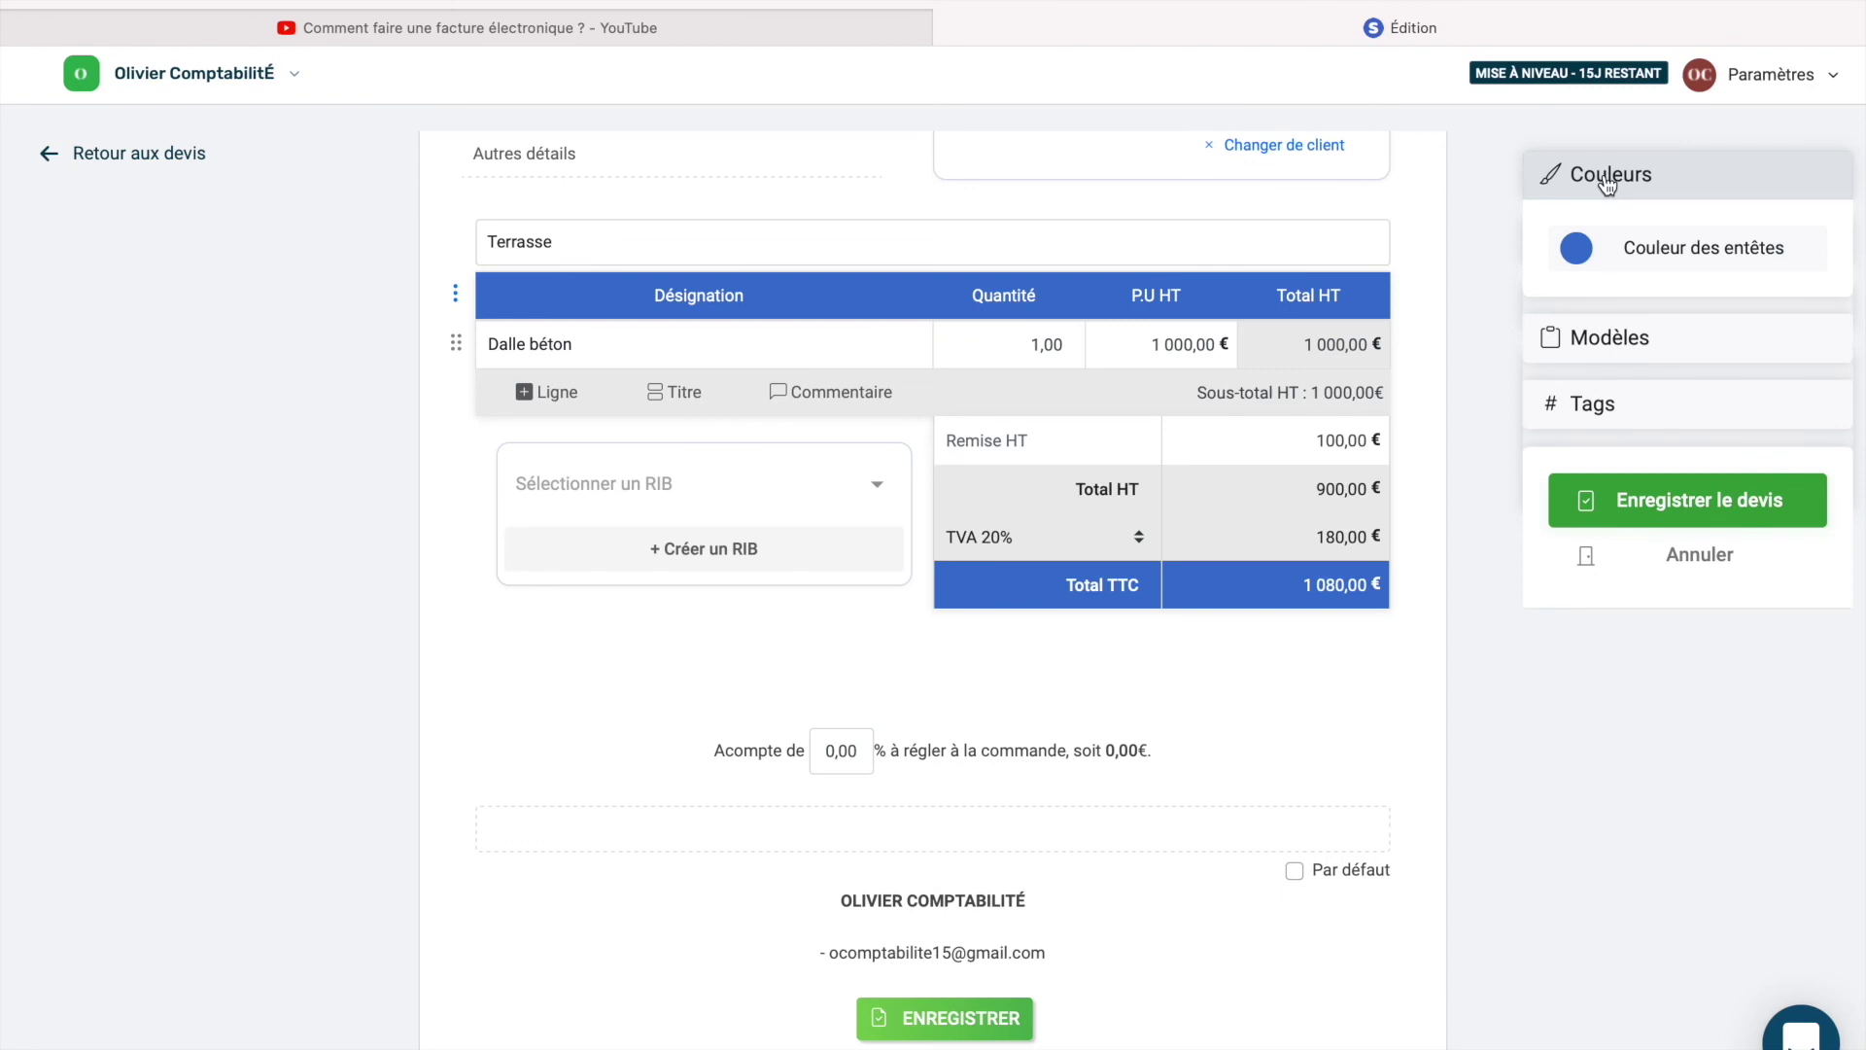
{"action": "left_click", "coordinate": [1574, 249]}
{"action": "mouse_move", "coordinate": [1662, 402]}
{"action": "left_mouse_down"}
{"action": "mouse_move", "coordinate": [1666, 305]}
{"action": "mouse_move", "coordinate": [1661, 392]}
{"action": "left_mouse_up"}
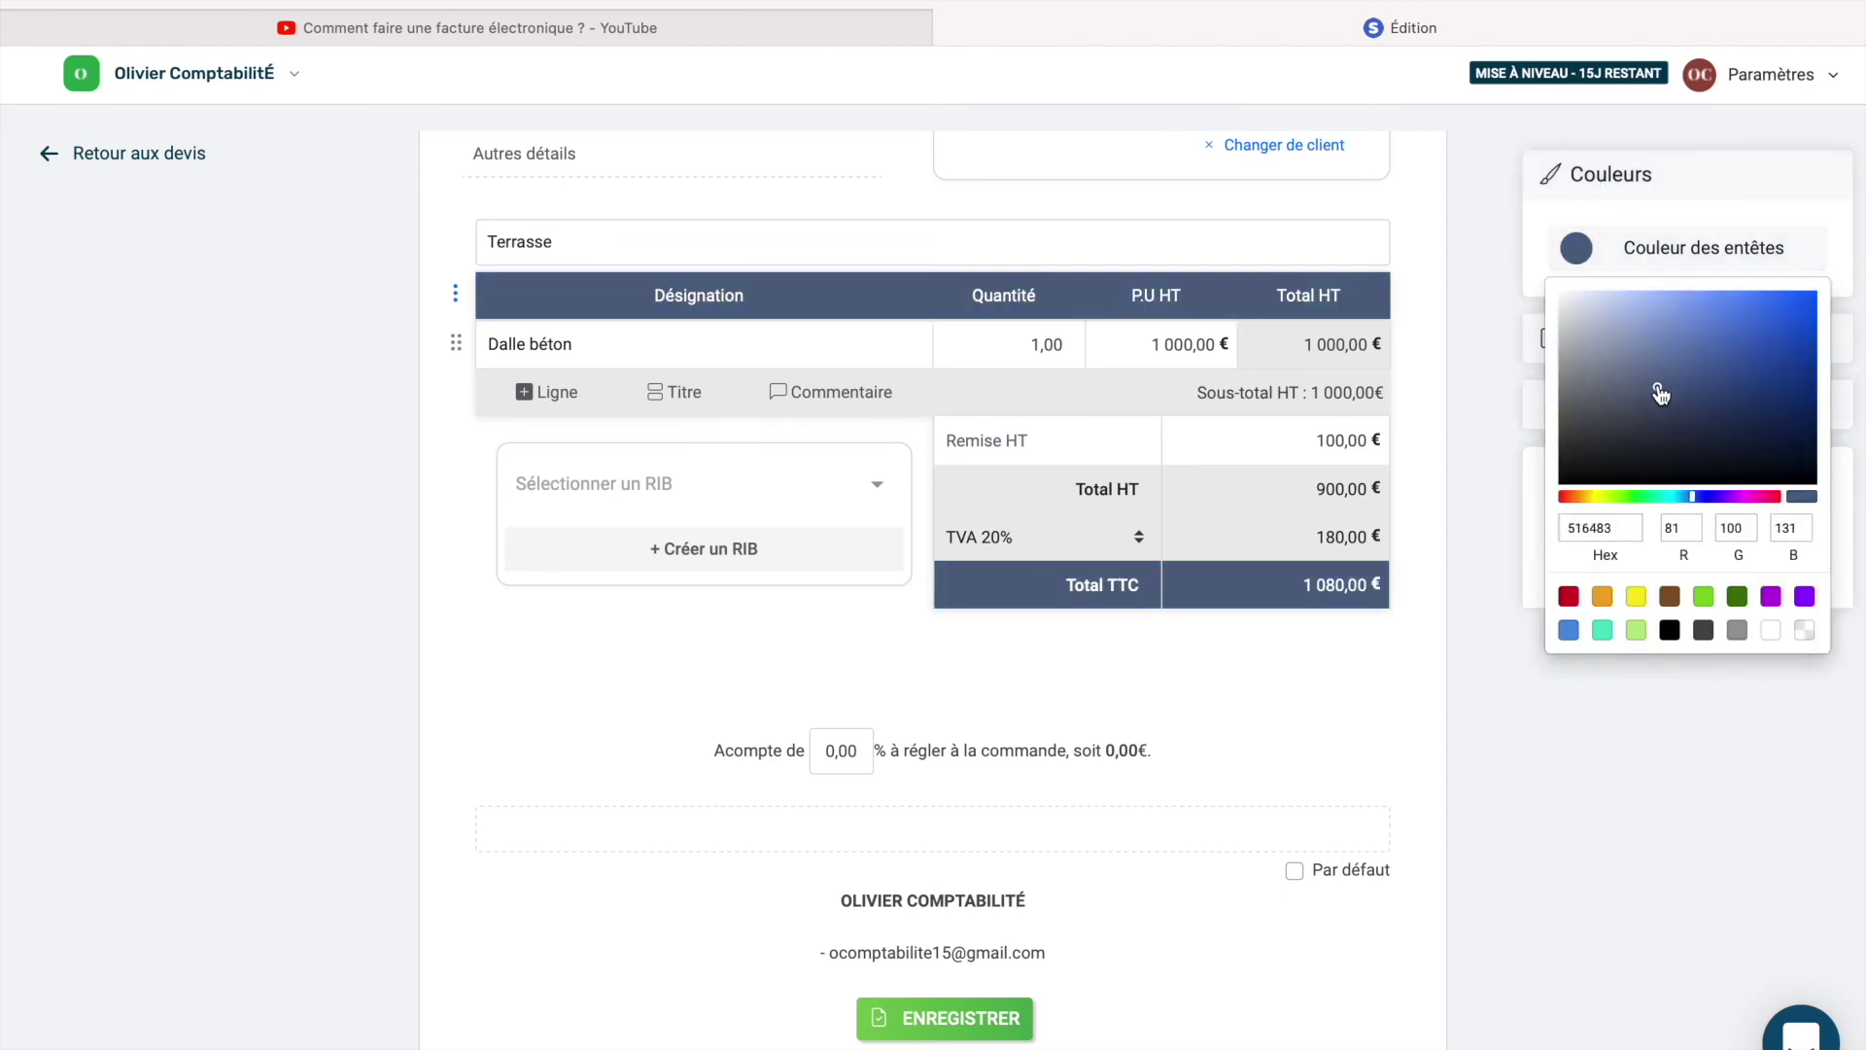
{"action": "left_click", "coordinate": [1703, 595]}
{"action": "left_click", "coordinate": [1567, 842]}
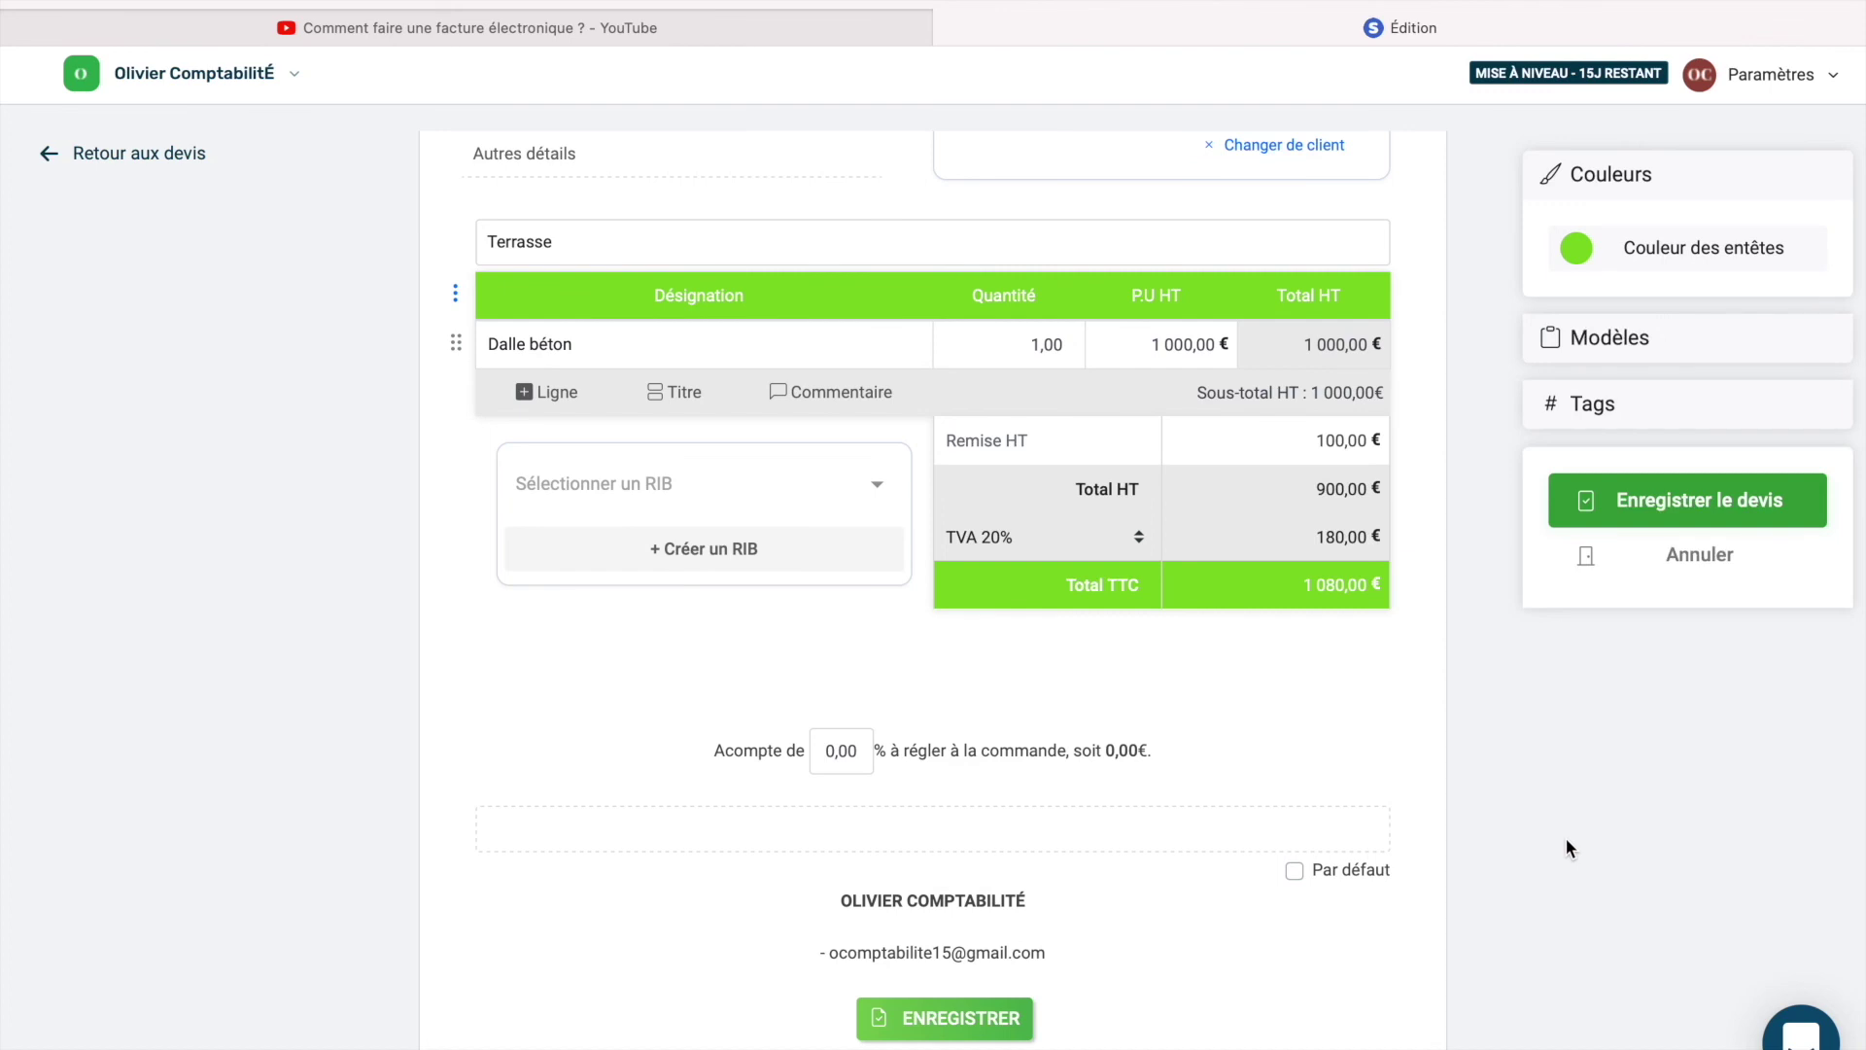
{"action": "scroll", "coordinate": [1566, 838], "scroll_direction": "up", "scroll_amount": 5}
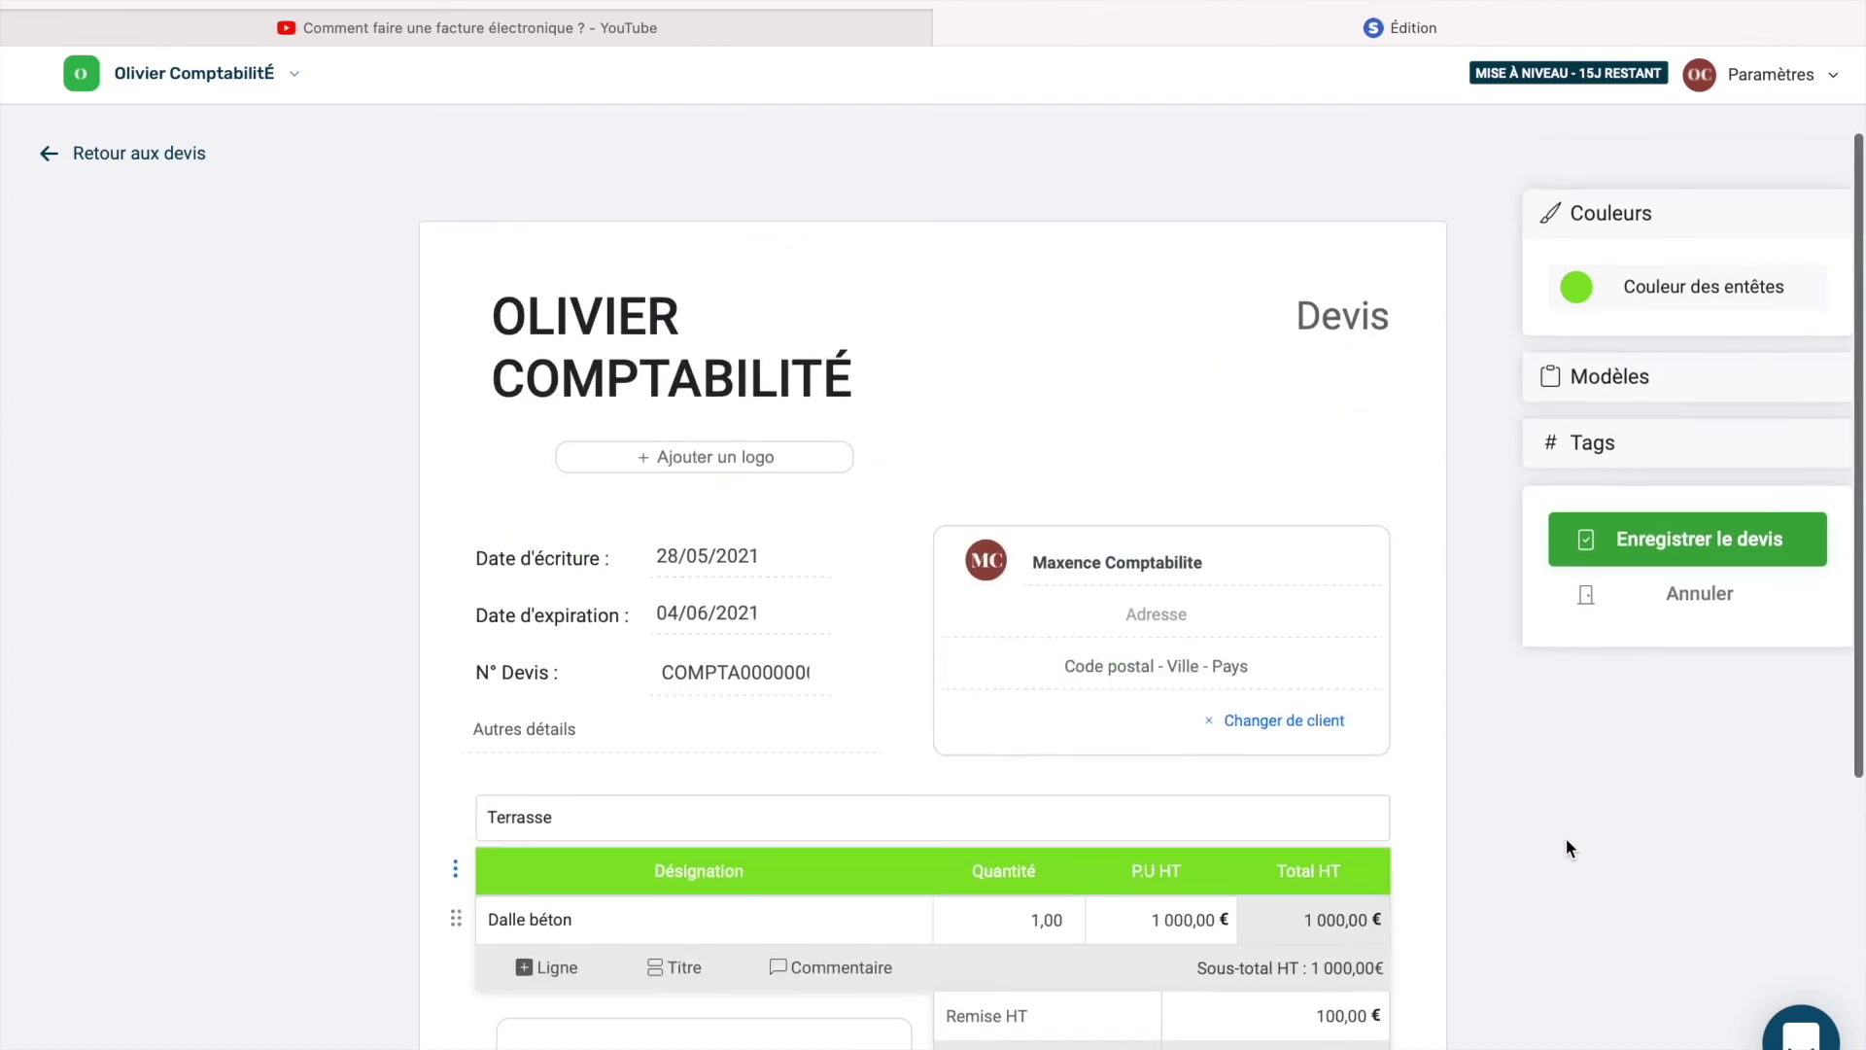
{"action": "left_click", "coordinate": [1657, 521]}
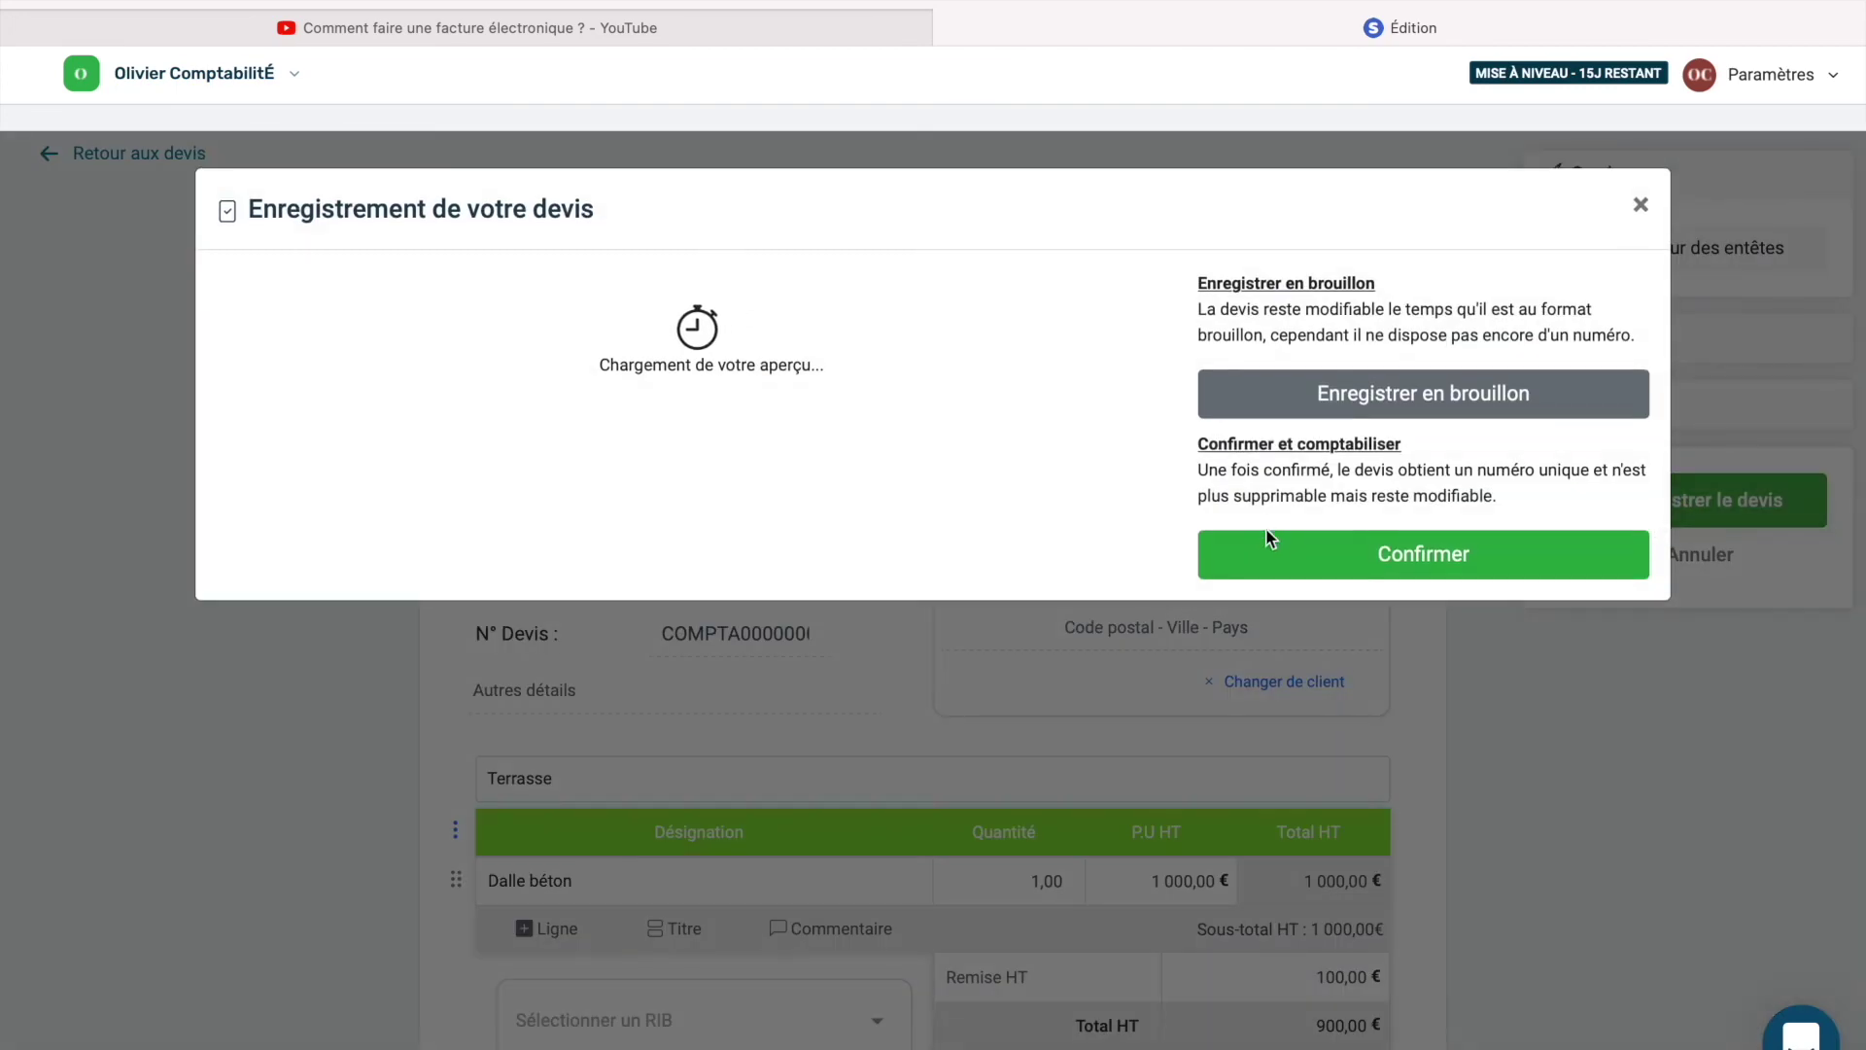
{"action": "scroll", "coordinate": [927, 653], "scroll_direction": "down", "scroll_amount": 4}
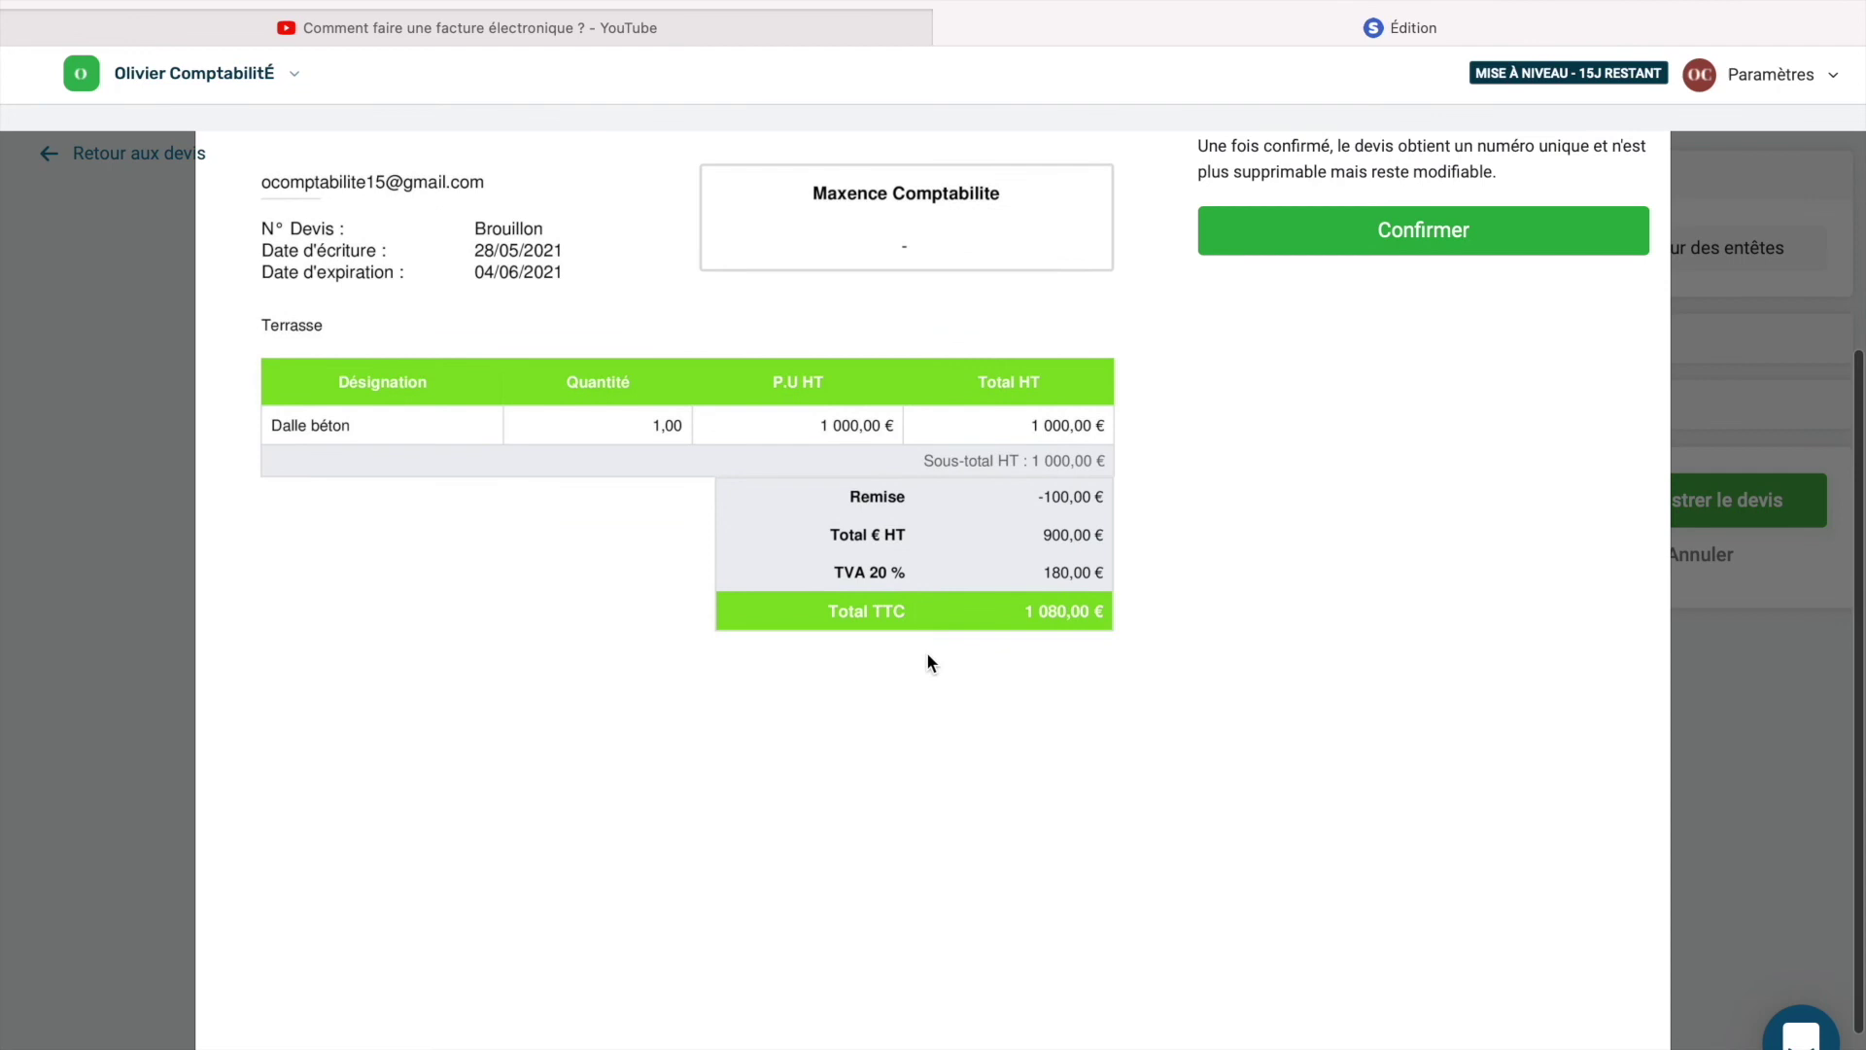
{"action": "scroll", "coordinate": [928, 659], "scroll_direction": "up", "scroll_amount": 4}
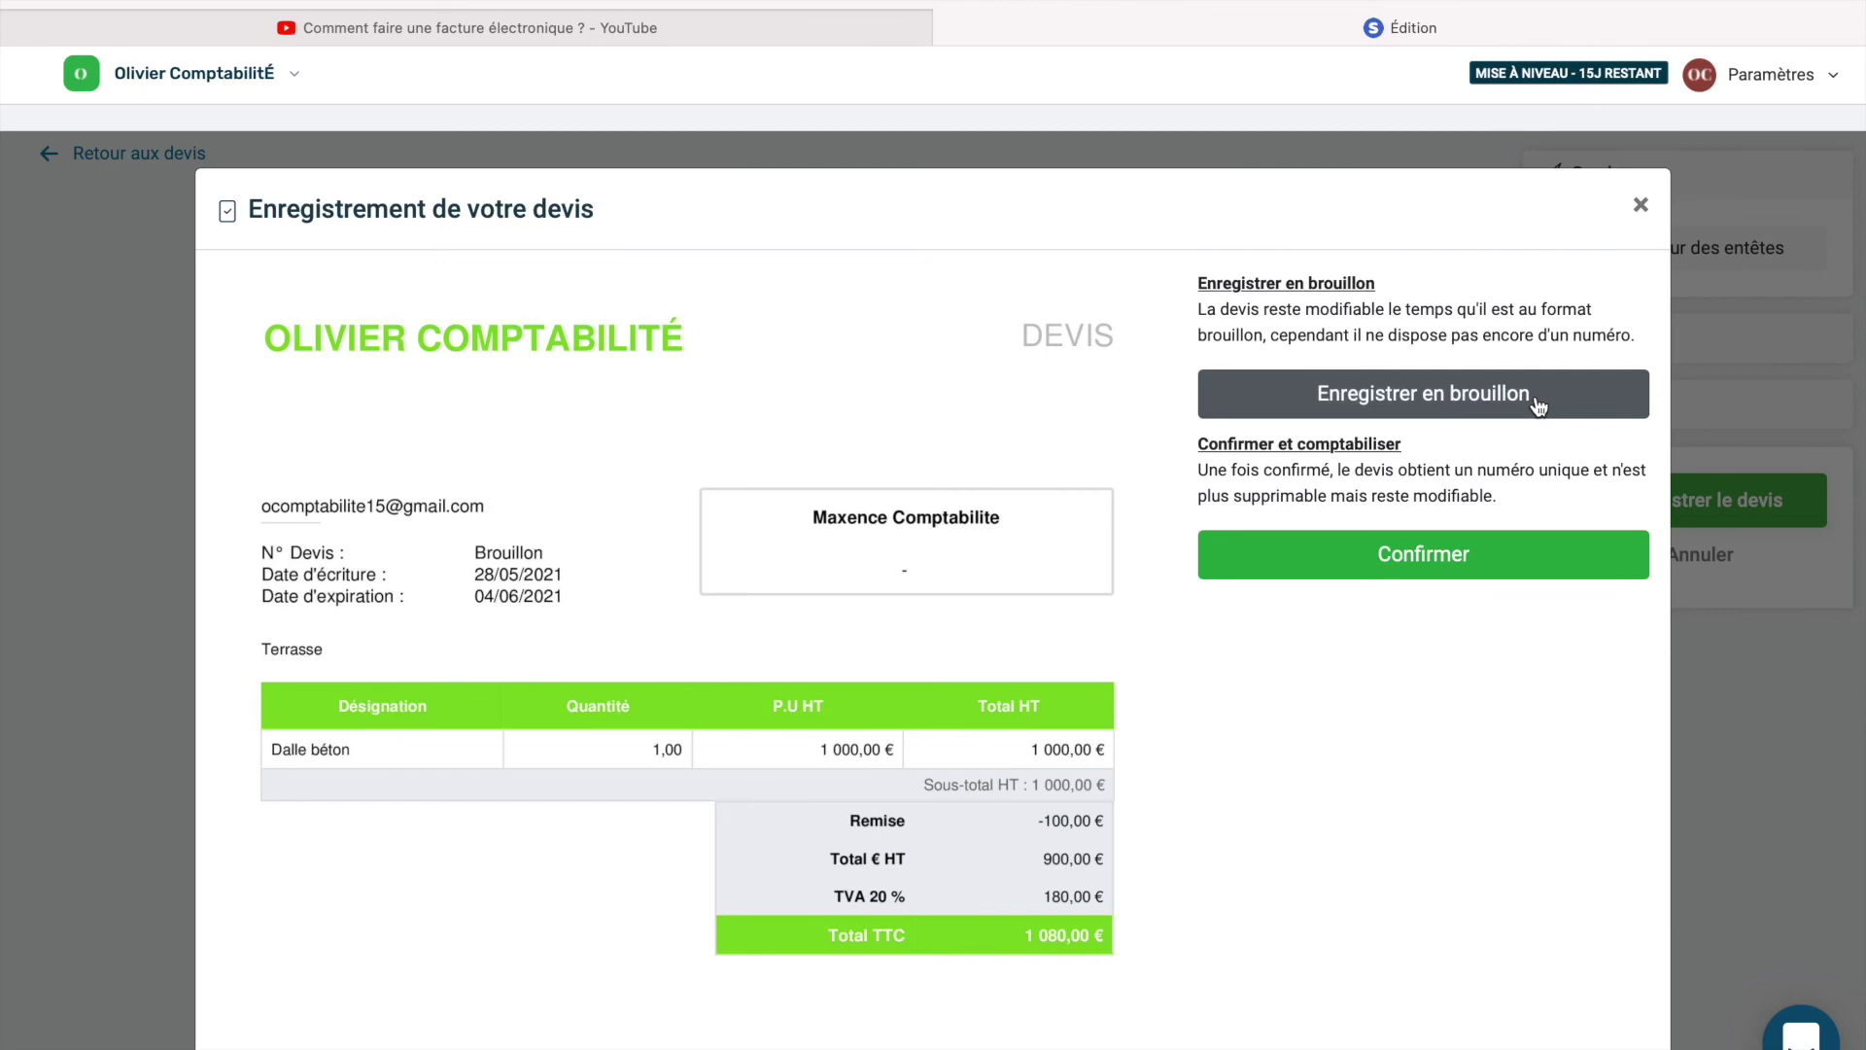
{"action": "left_click", "coordinate": [1455, 567]}
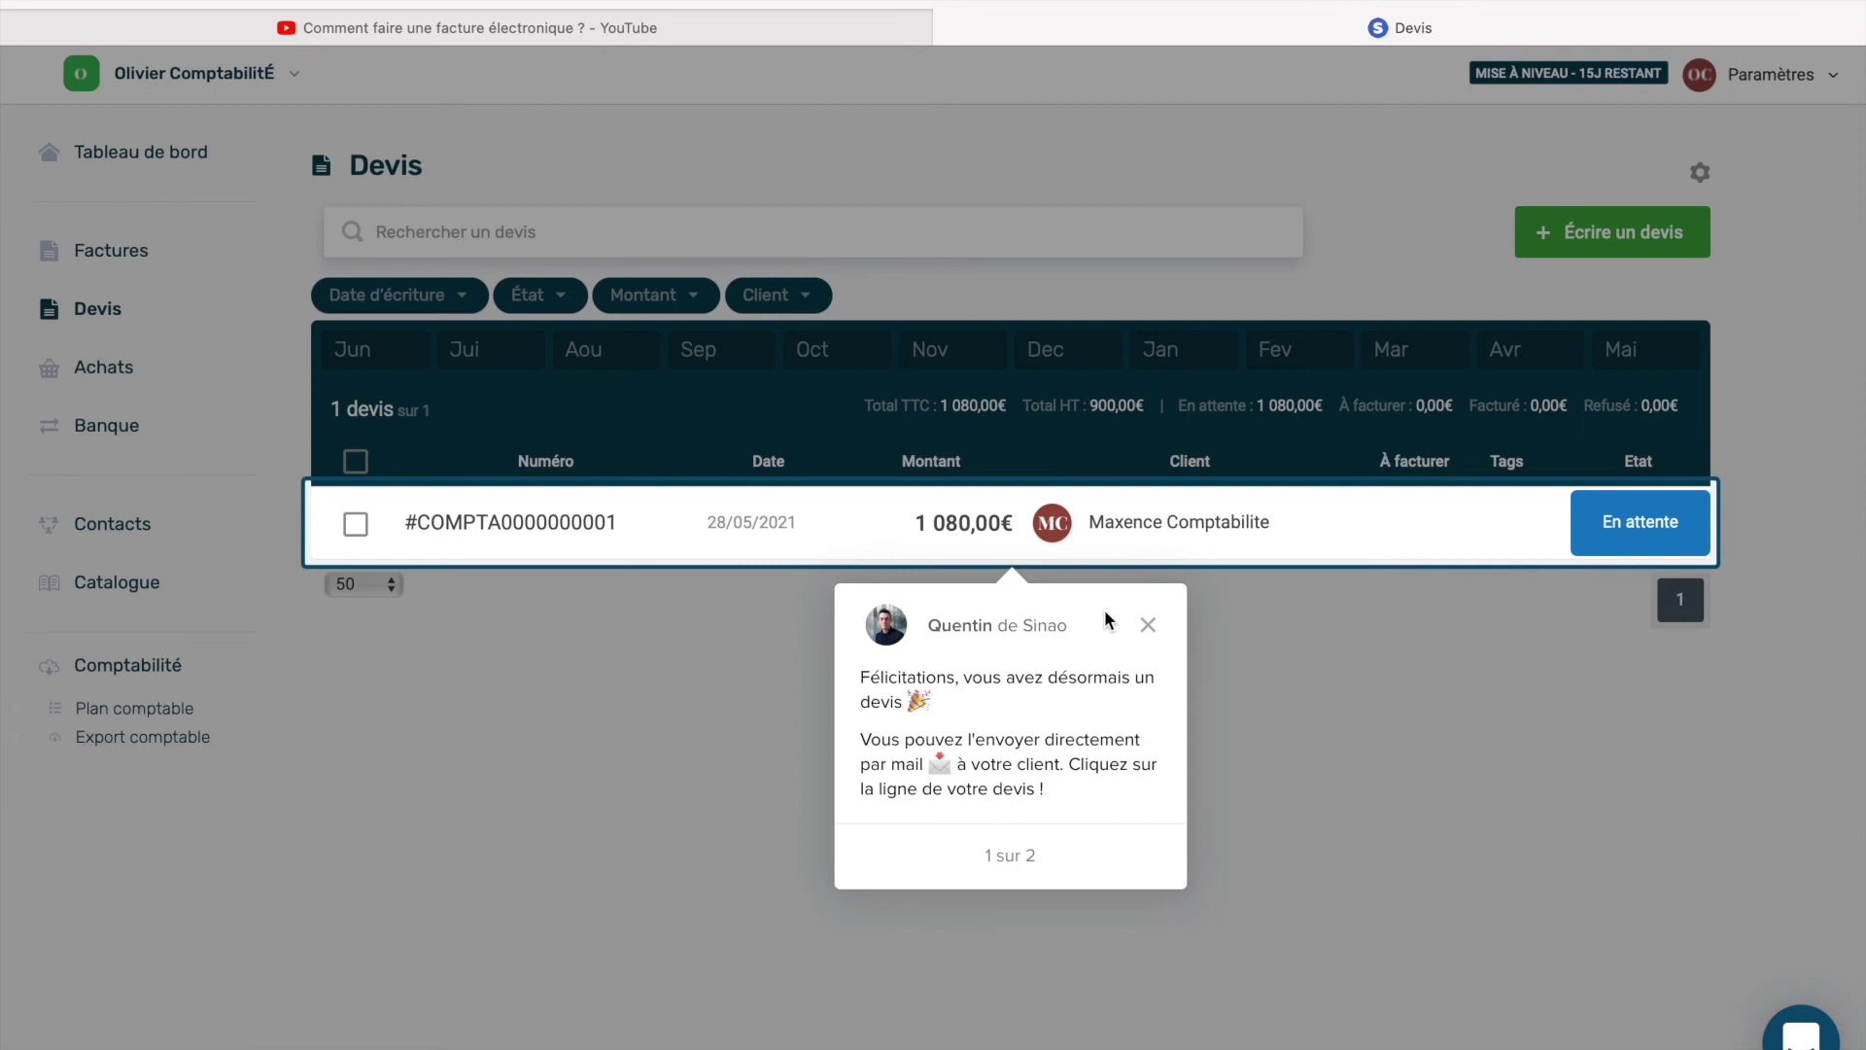
{"action": "left_click", "coordinate": [1148, 625]}
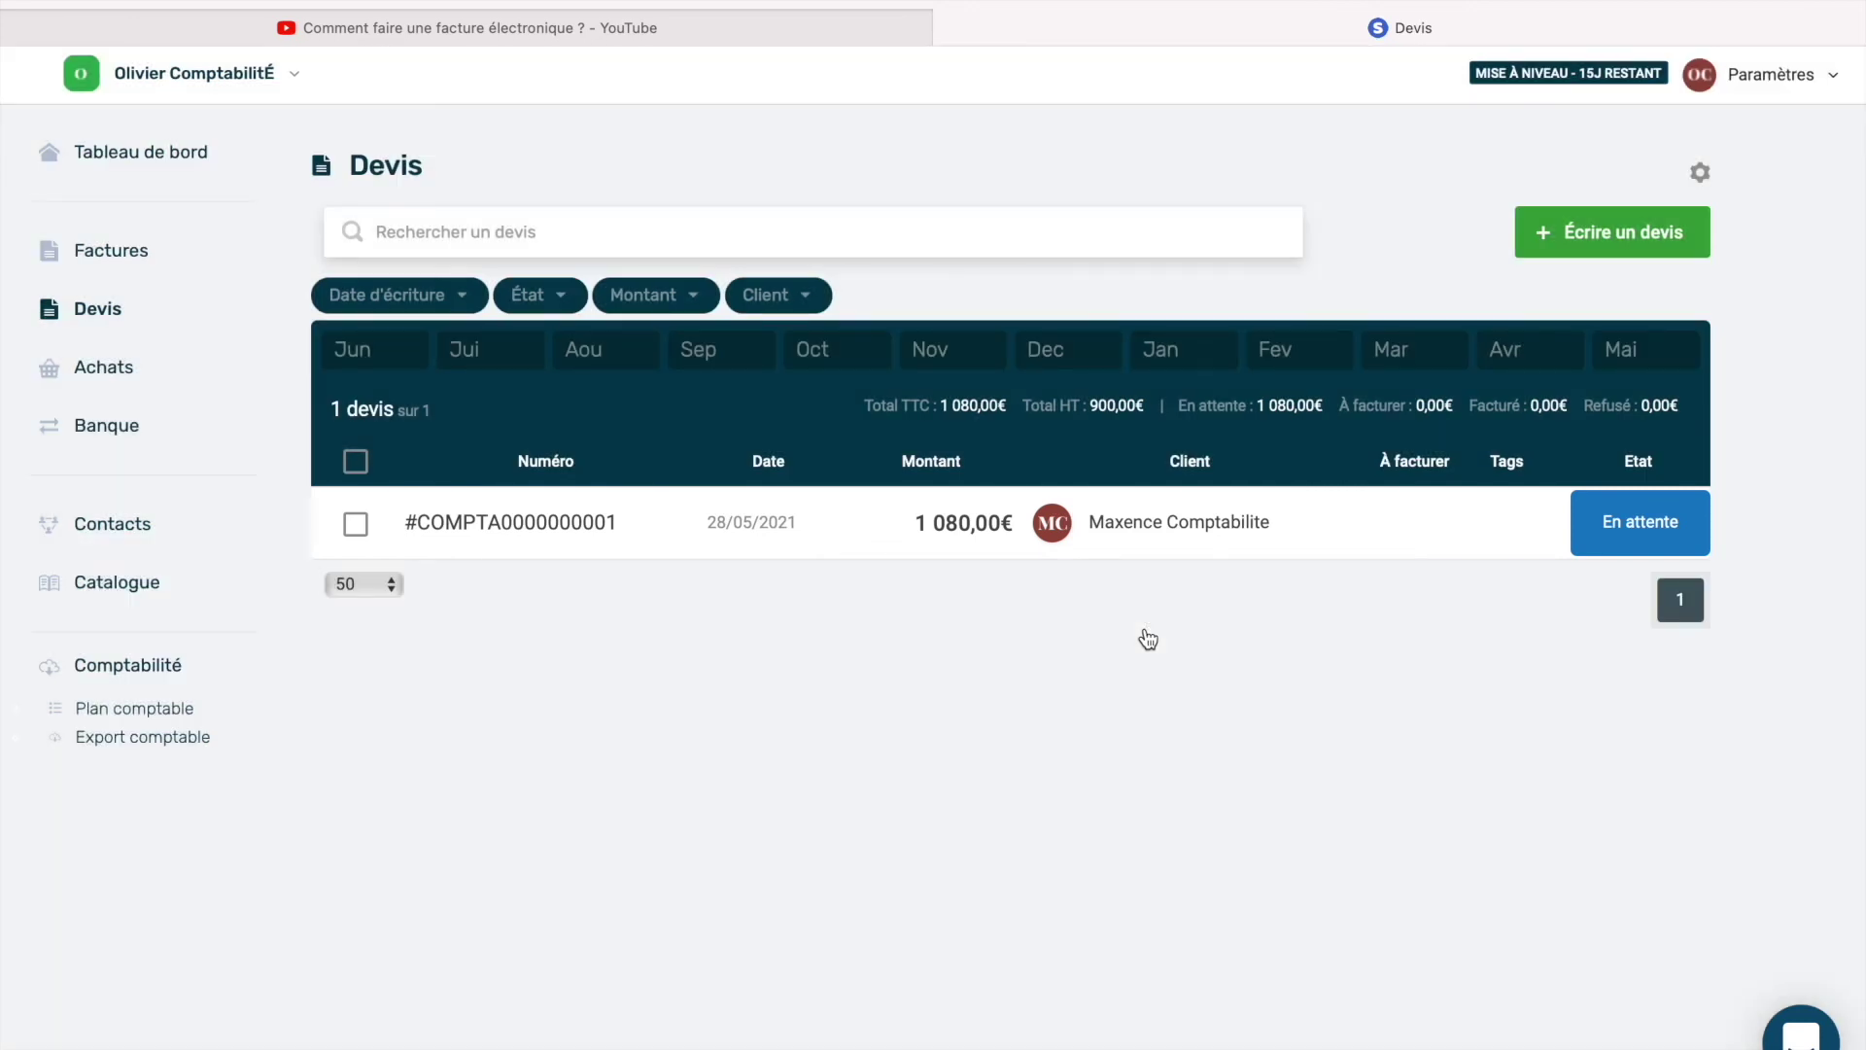
{"action": "left_click_drag", "start_coordinate": [943, 405], "coordinate": [1007, 404]}
{"action": "left_click", "coordinate": [964, 702]}
{"action": "left_click", "coordinate": [1139, 533]}
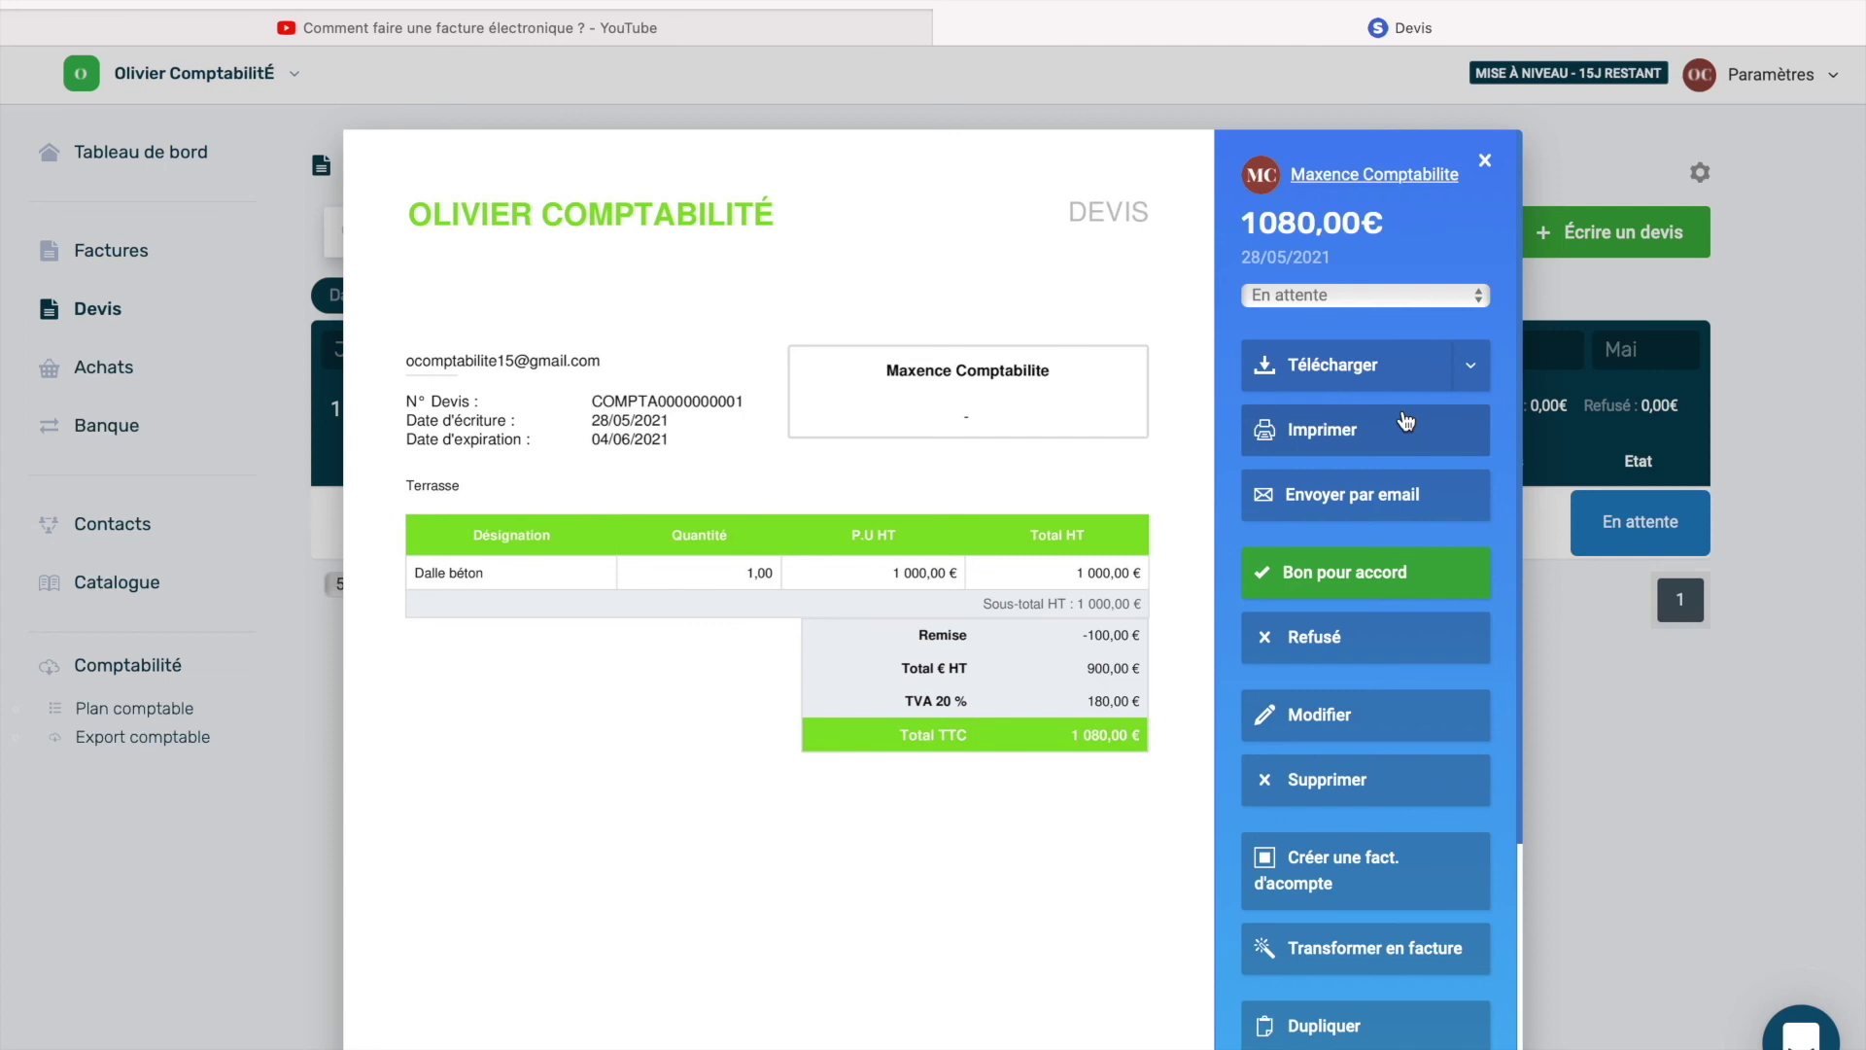
{"action": "left_click", "coordinate": [1357, 380]}
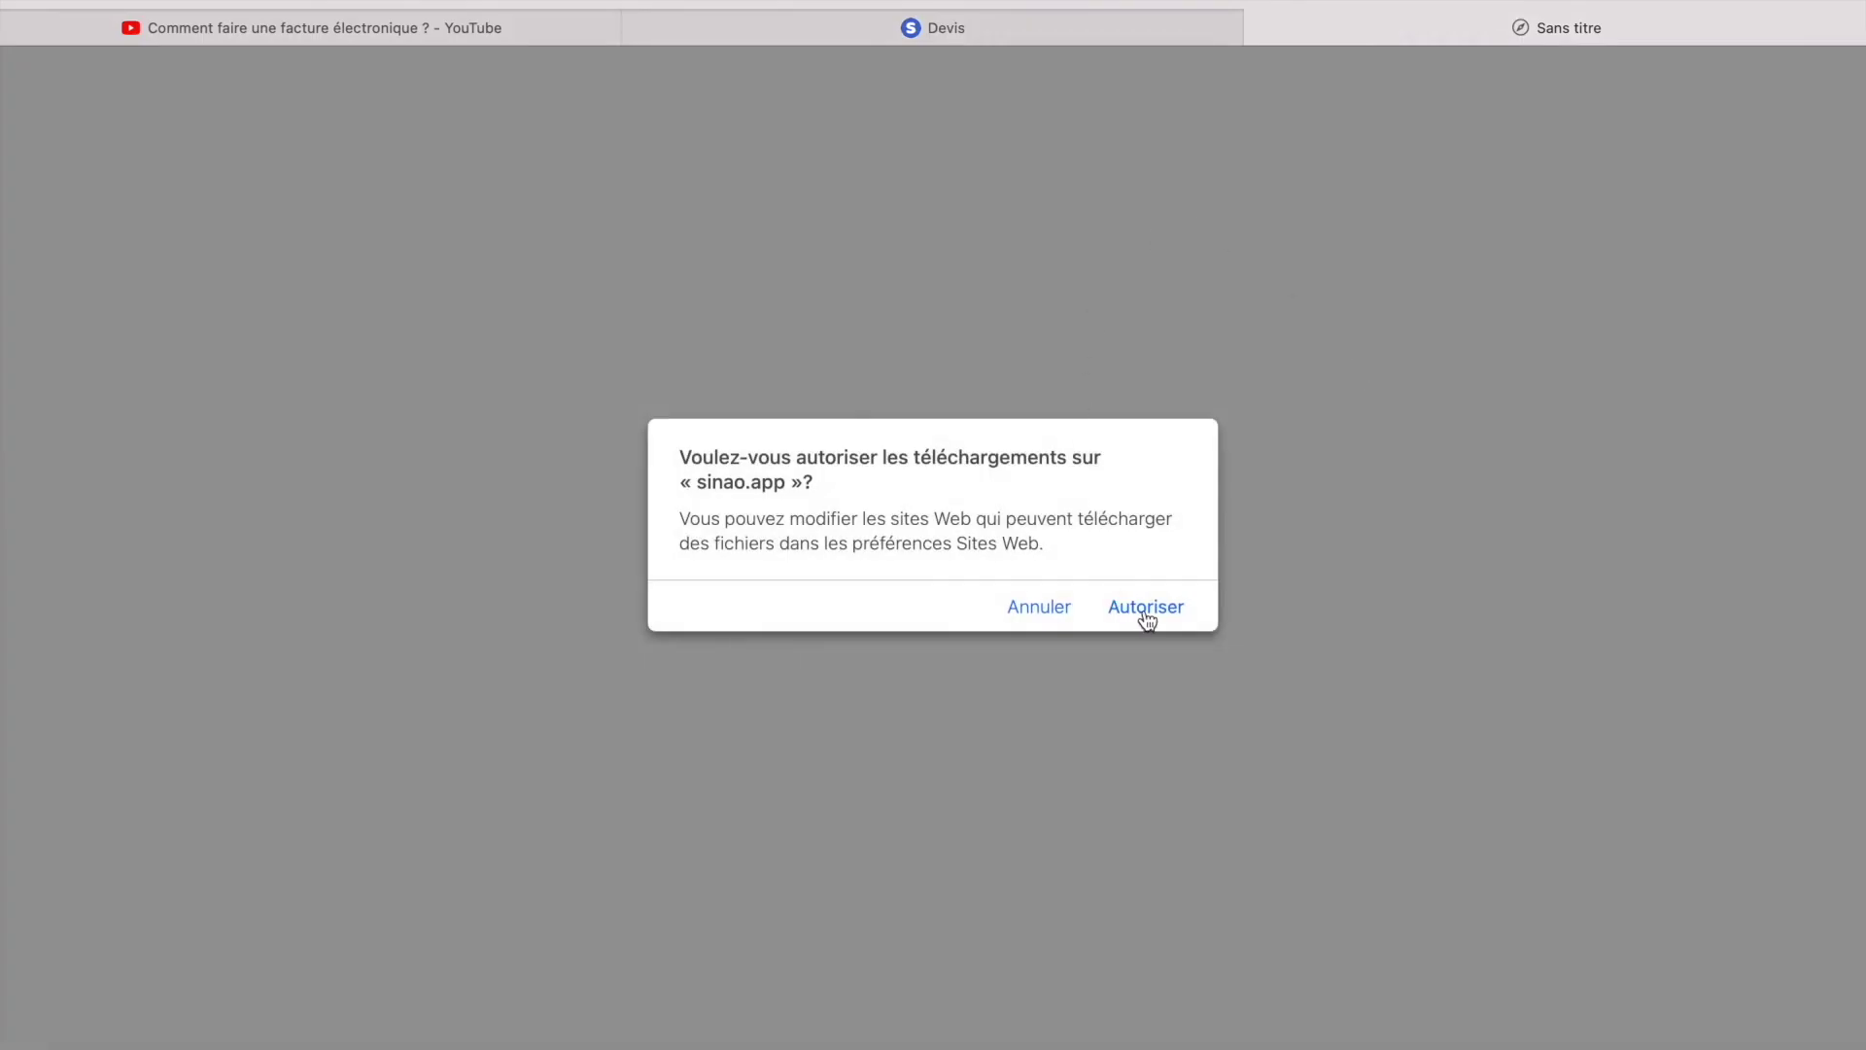
Allow sinao.app downloads, check COMPTA0000000001.MC.1.pdf in Preview, then return to Safari.
{"action": "left_click", "coordinate": [1144, 610]}
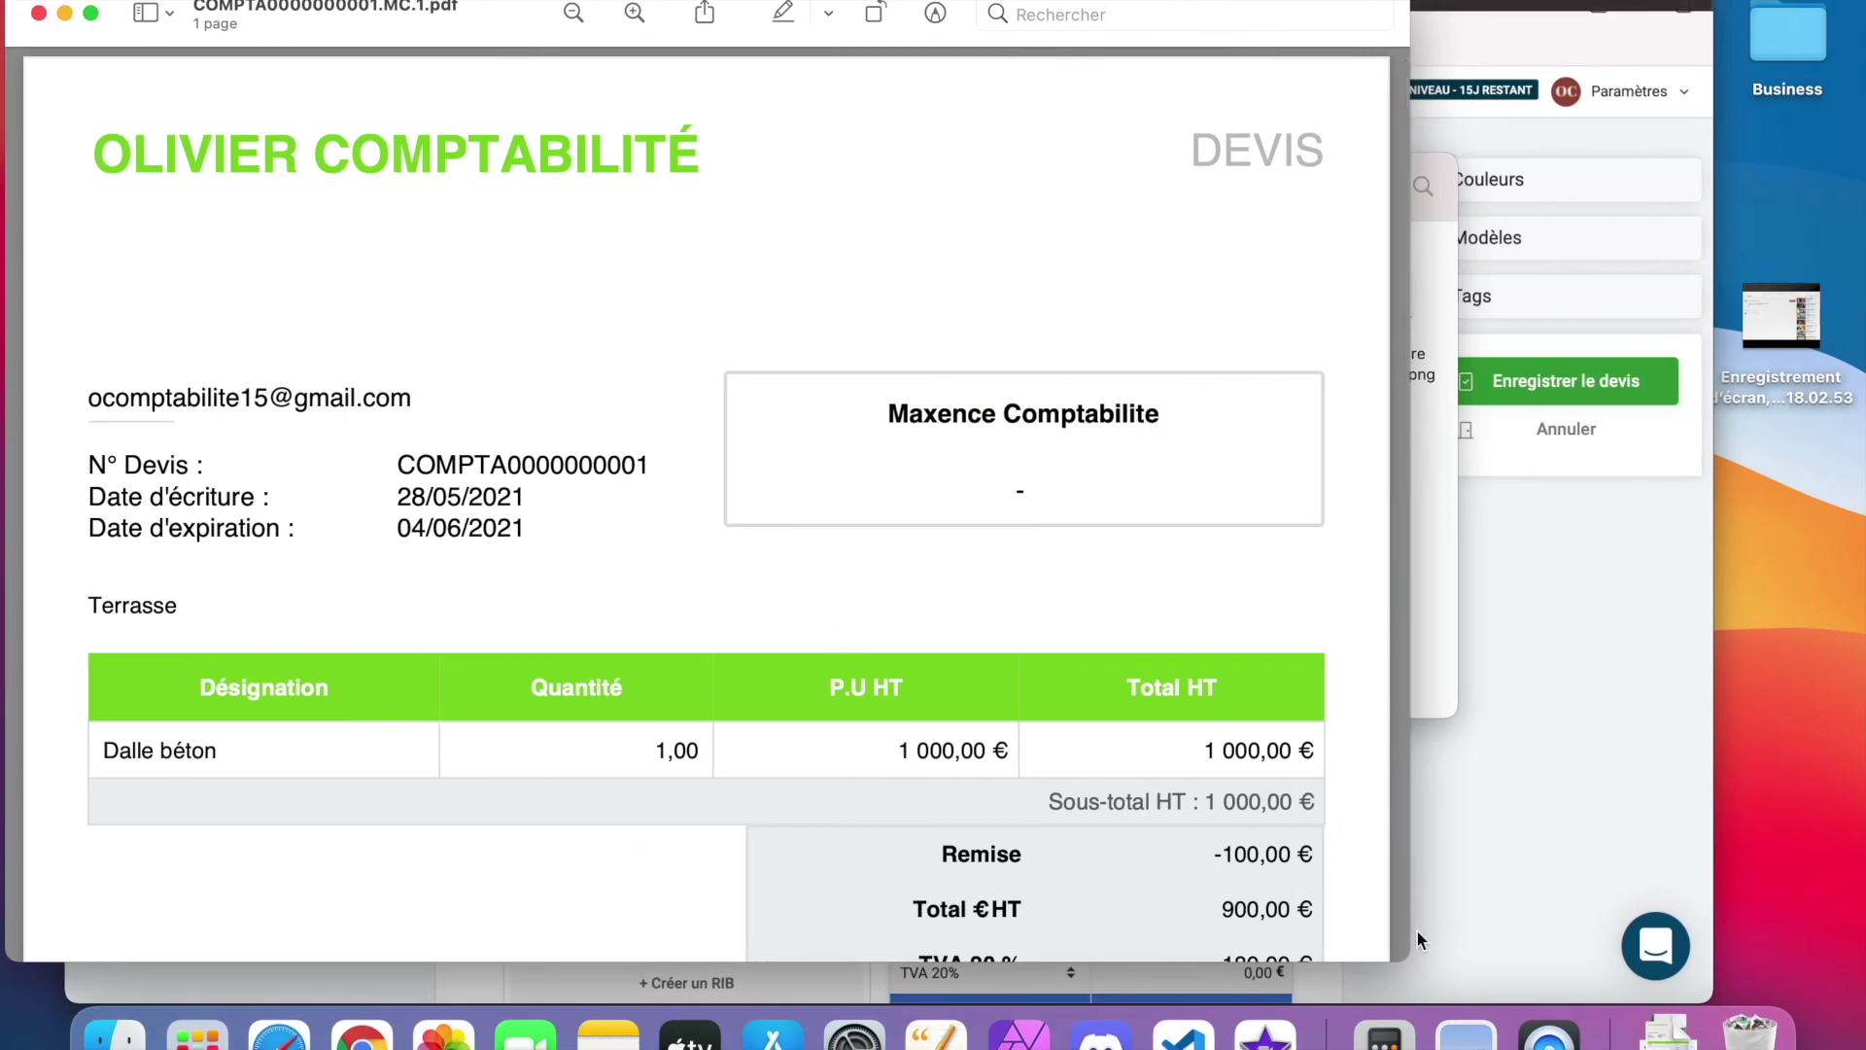
{"action": "scroll", "coordinate": [937, 649], "scroll_direction": "down", "scroll_amount": 5}
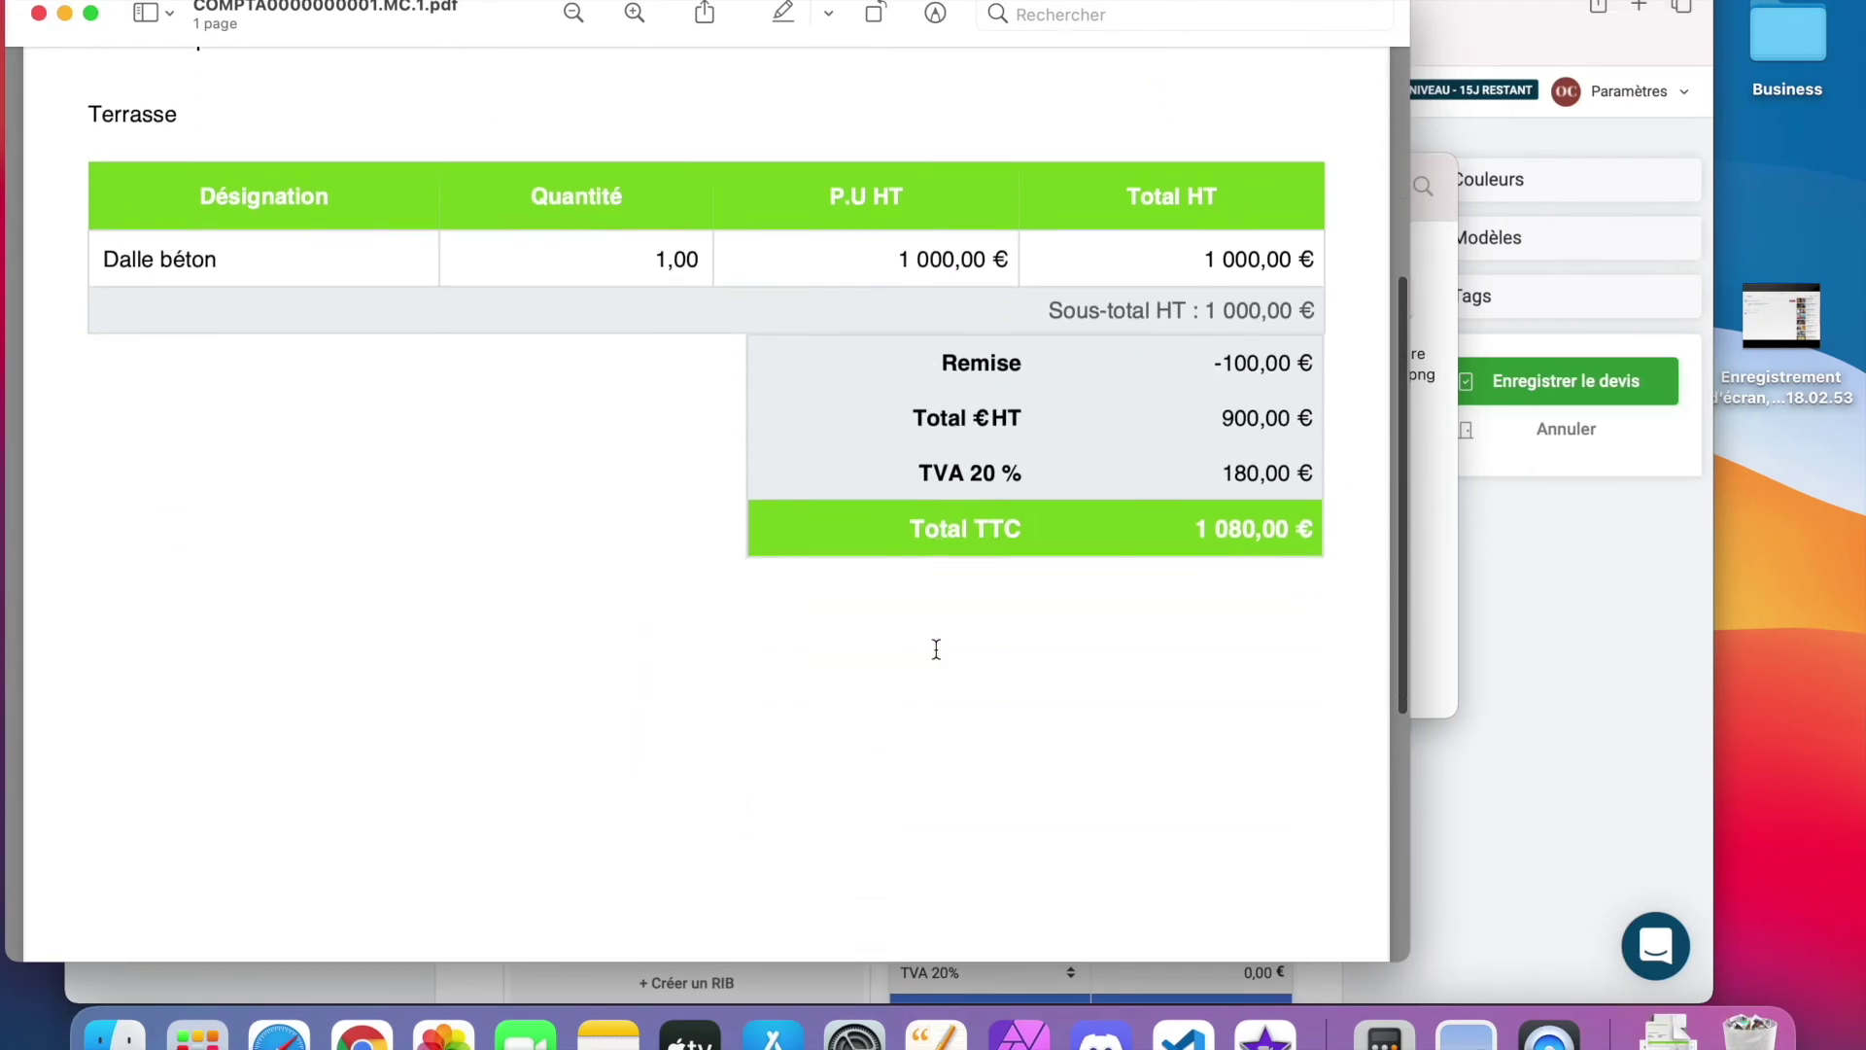
{"action": "scroll", "coordinate": [937, 650], "scroll_direction": "up", "scroll_amount": 4}
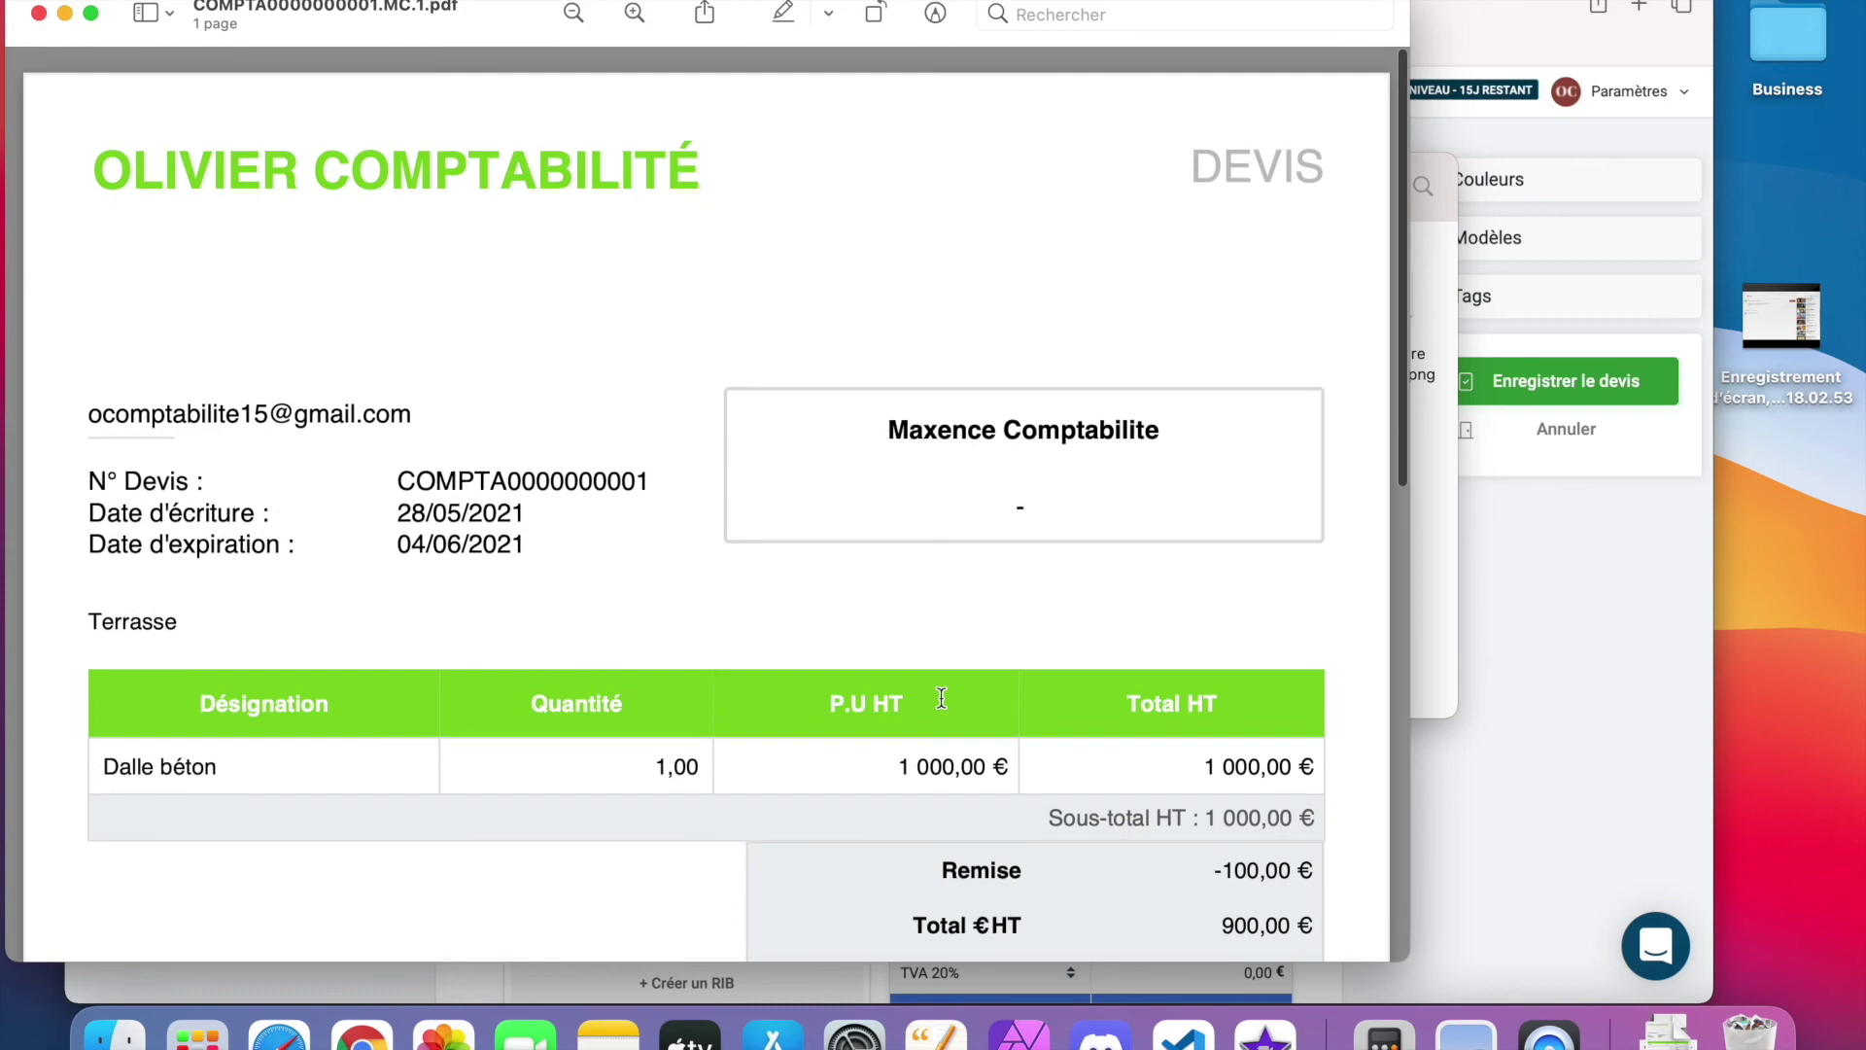
{"action": "left_click", "coordinate": [278, 1032]}
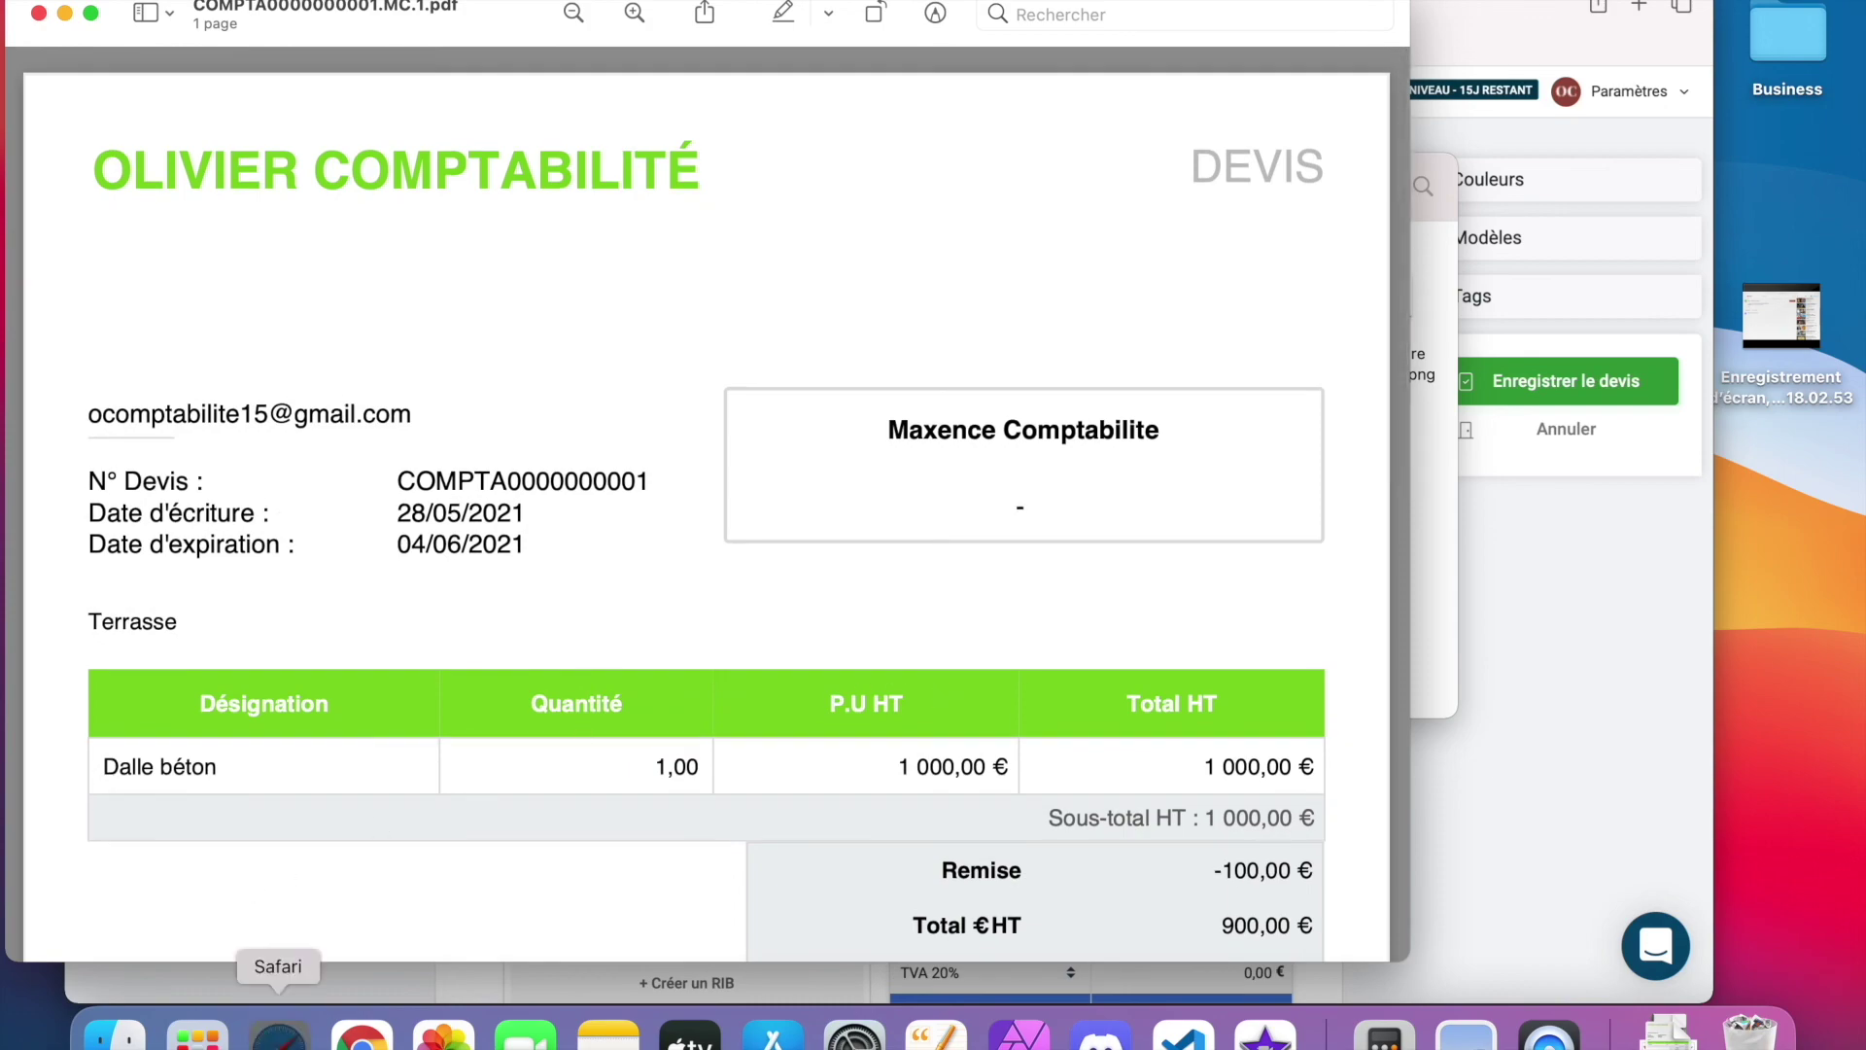